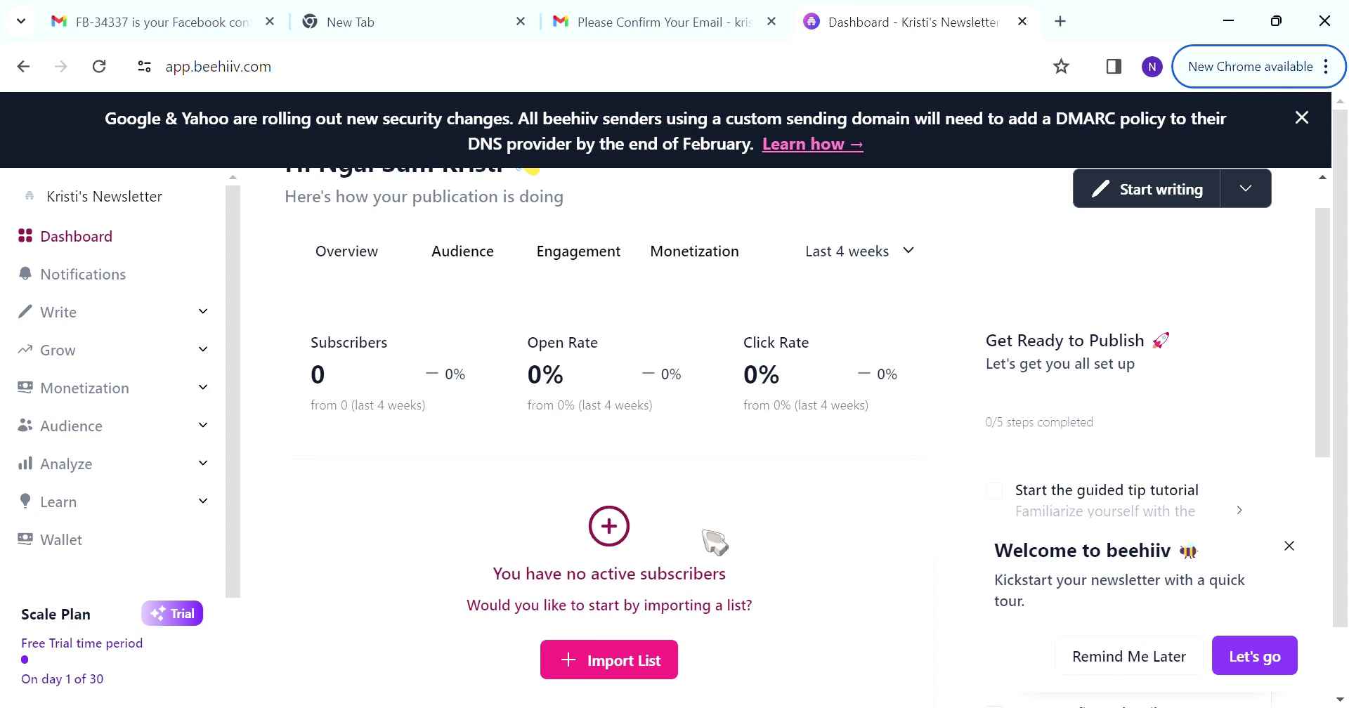
Open the newsletter's Posts page from the dashboard.
scroll(704, 531, "down", 1)
scroll(704, 531, "up", 1)
scroll(703, 532, "down", 1)
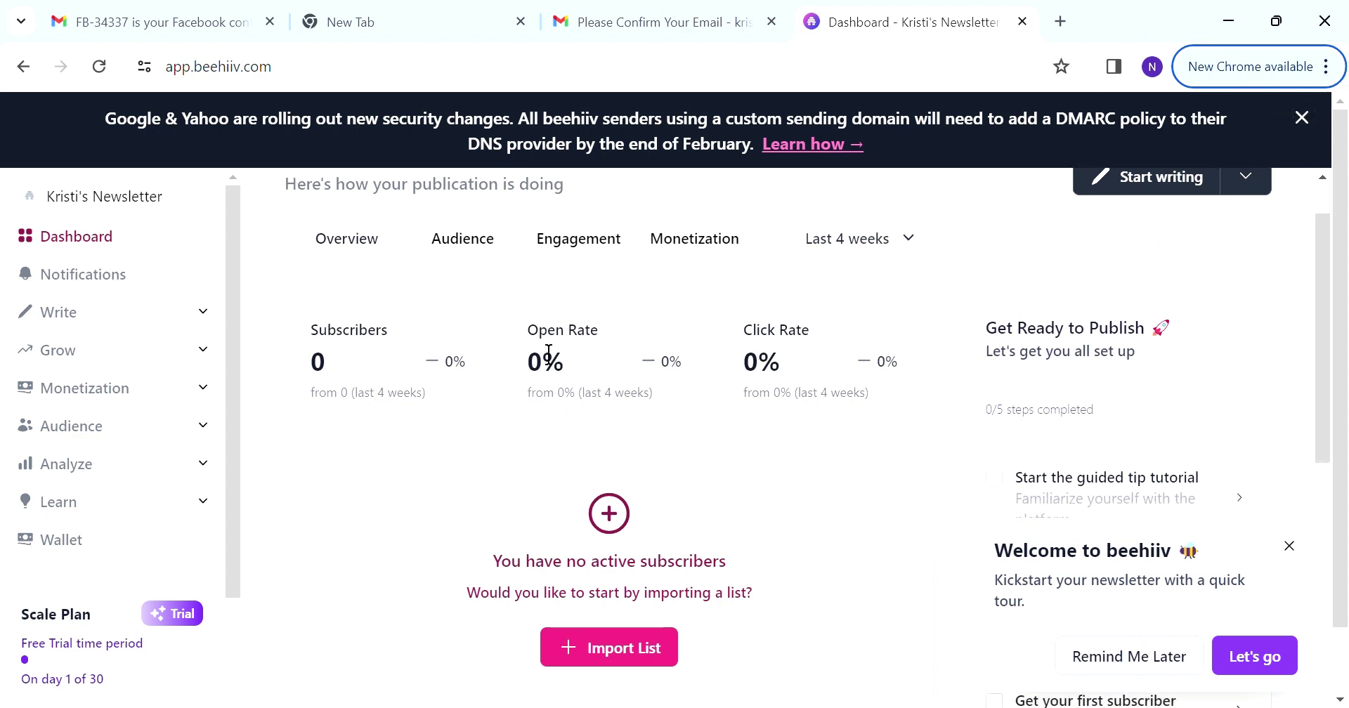
left_click(165, 316)
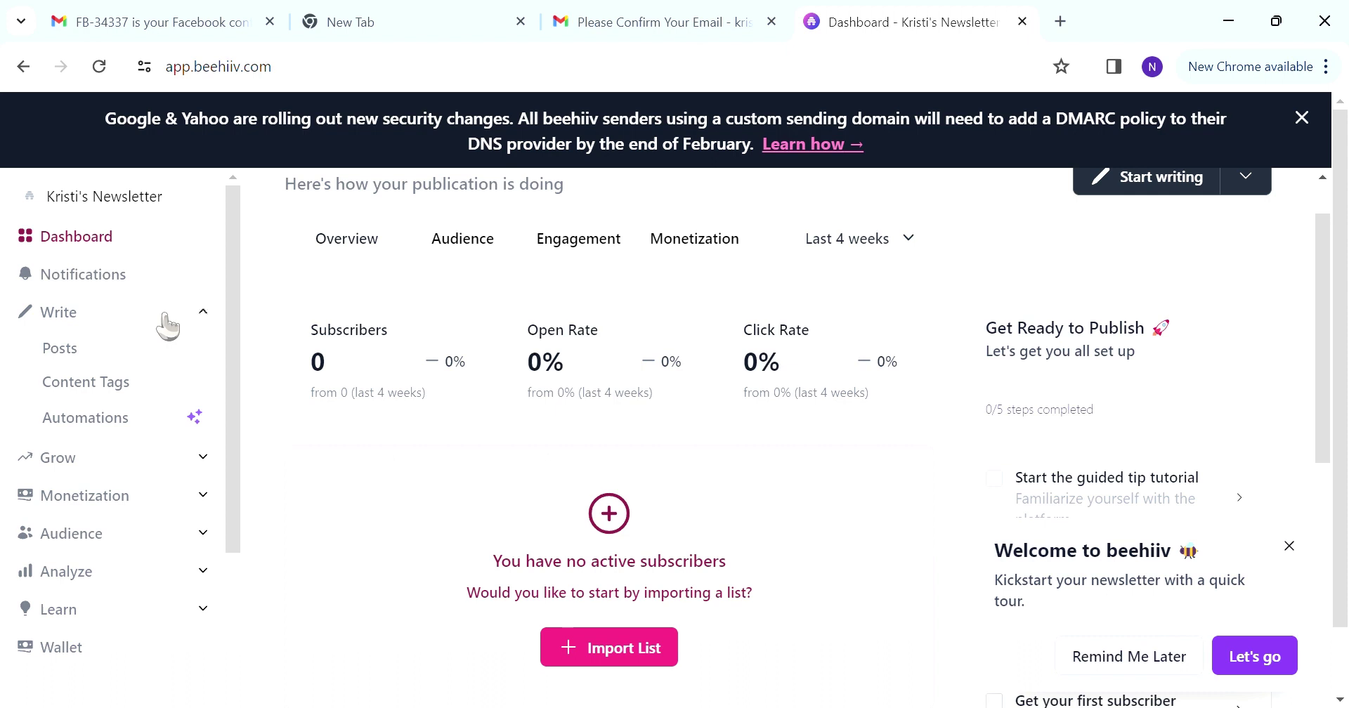
left_click(126, 354)
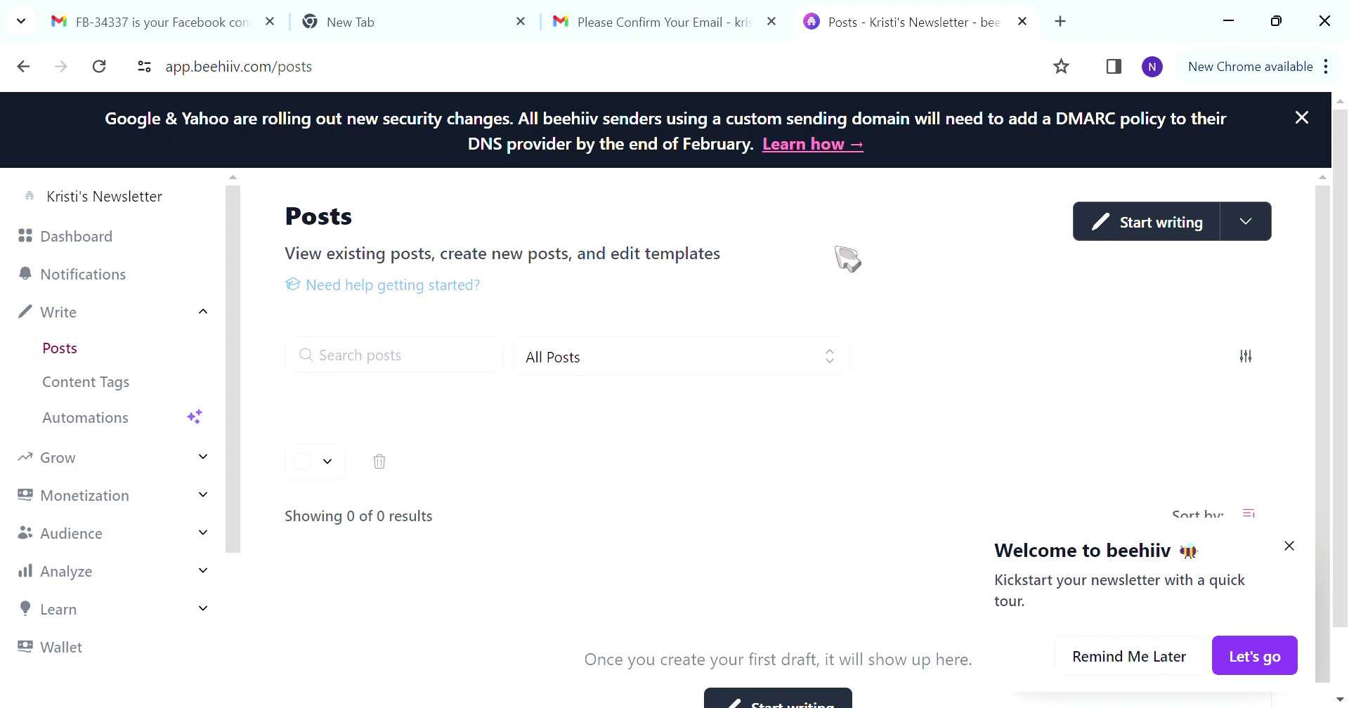
Create a new post as a blank draft.
scroll(874, 524, "down", 1)
scroll(873, 523, "up", 1)
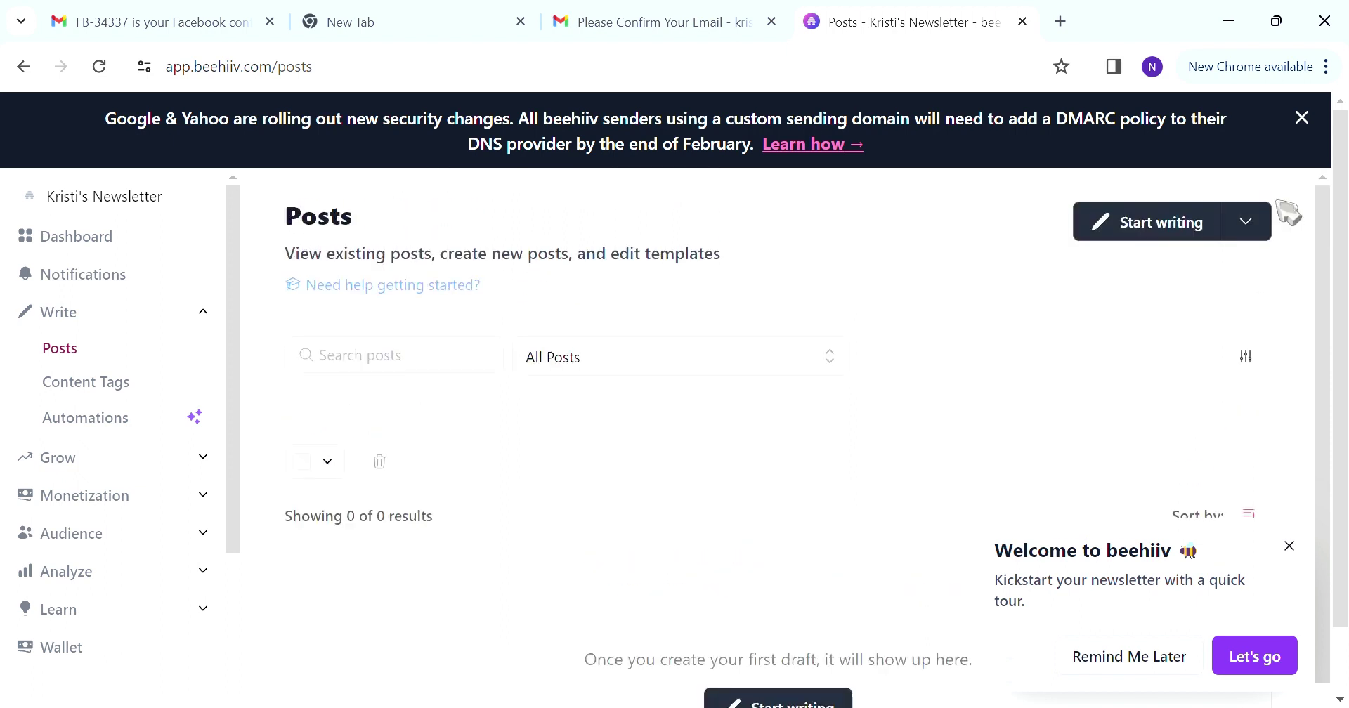
left_click(1256, 229)
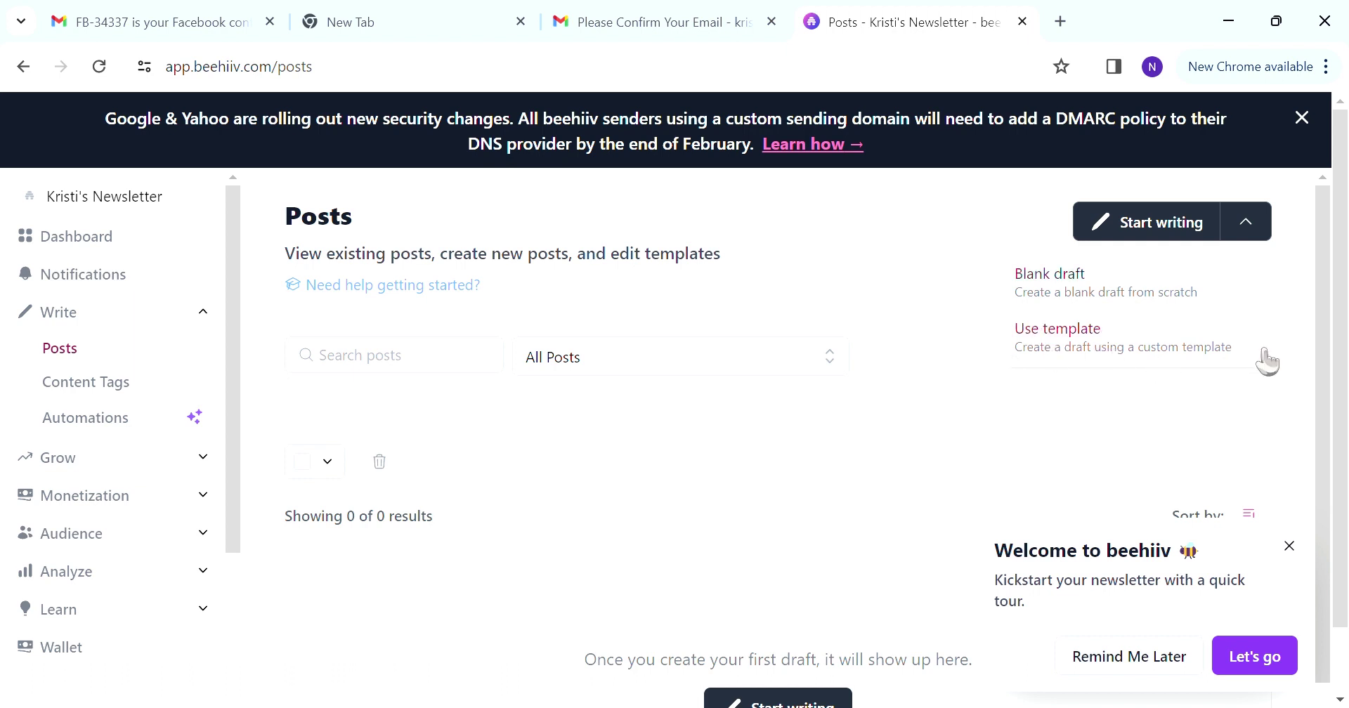
left_click(1075, 275)
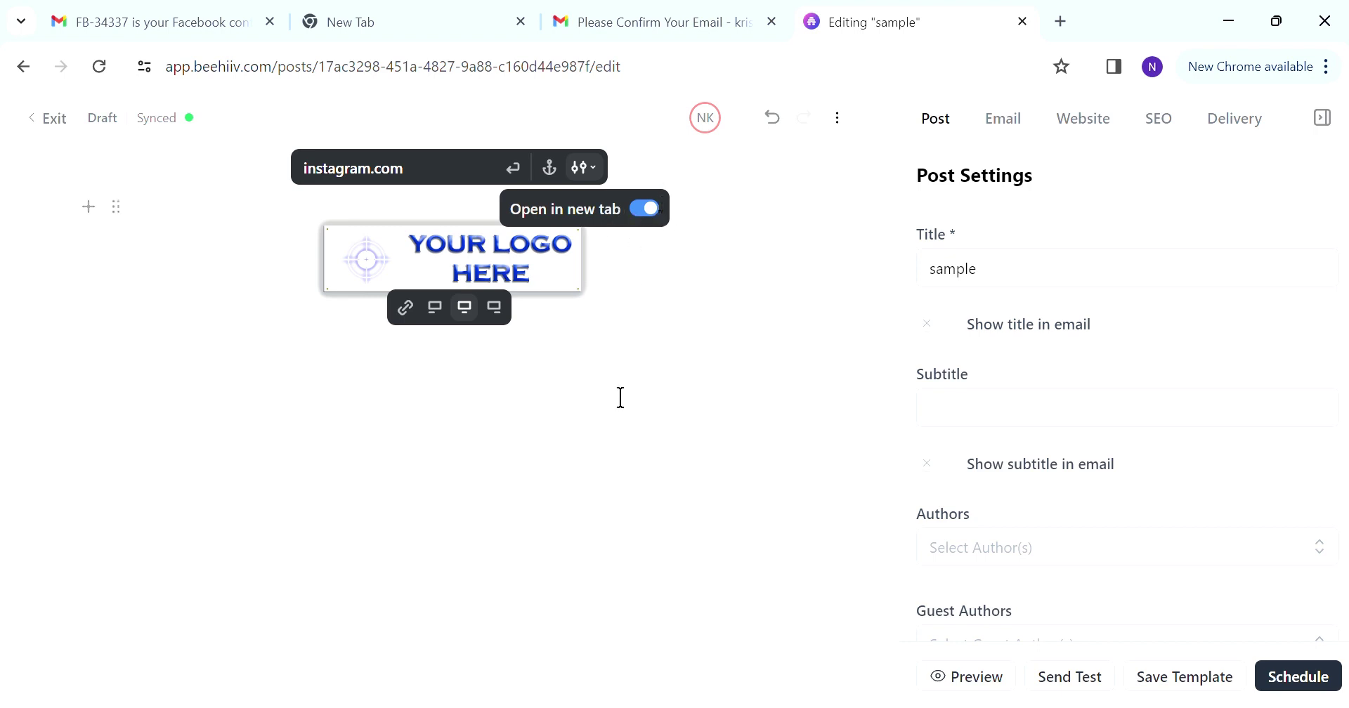
Open the theme settings from the "sample" draft, leaving the logo image deselected.
left_click(617, 437)
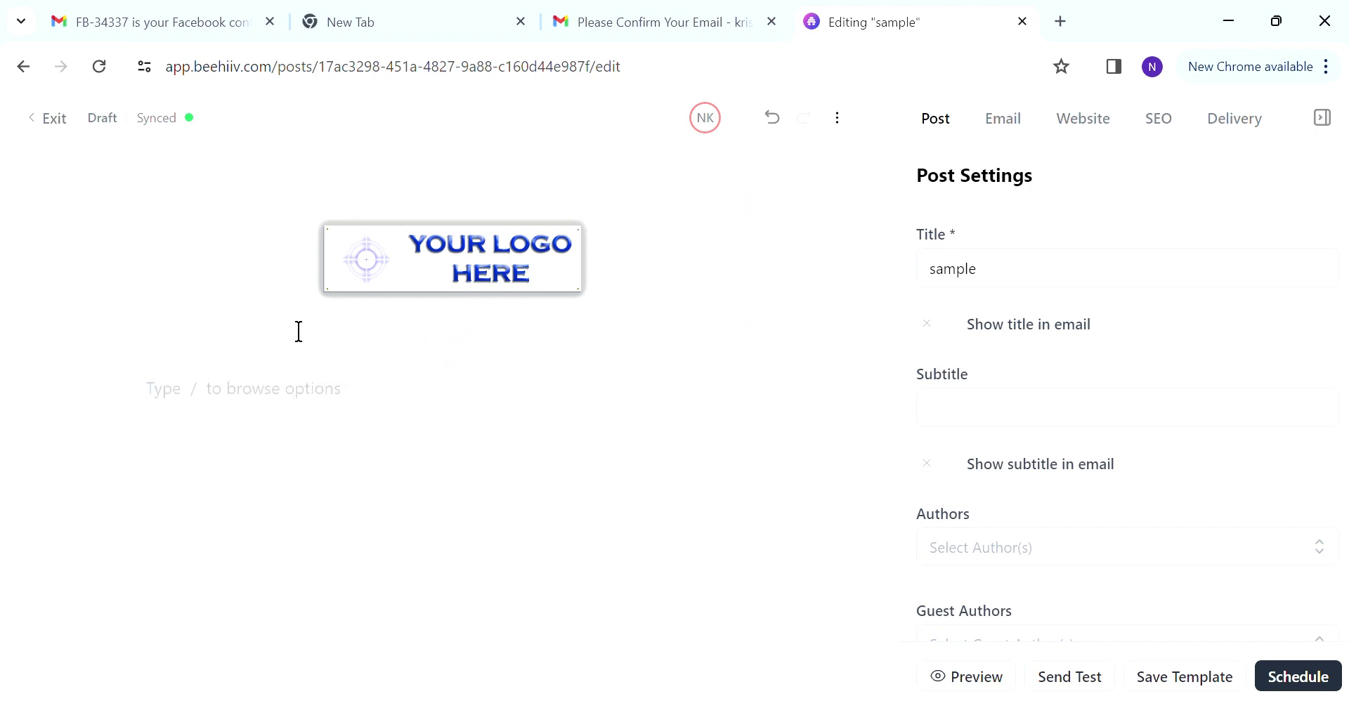
left_click(443, 263)
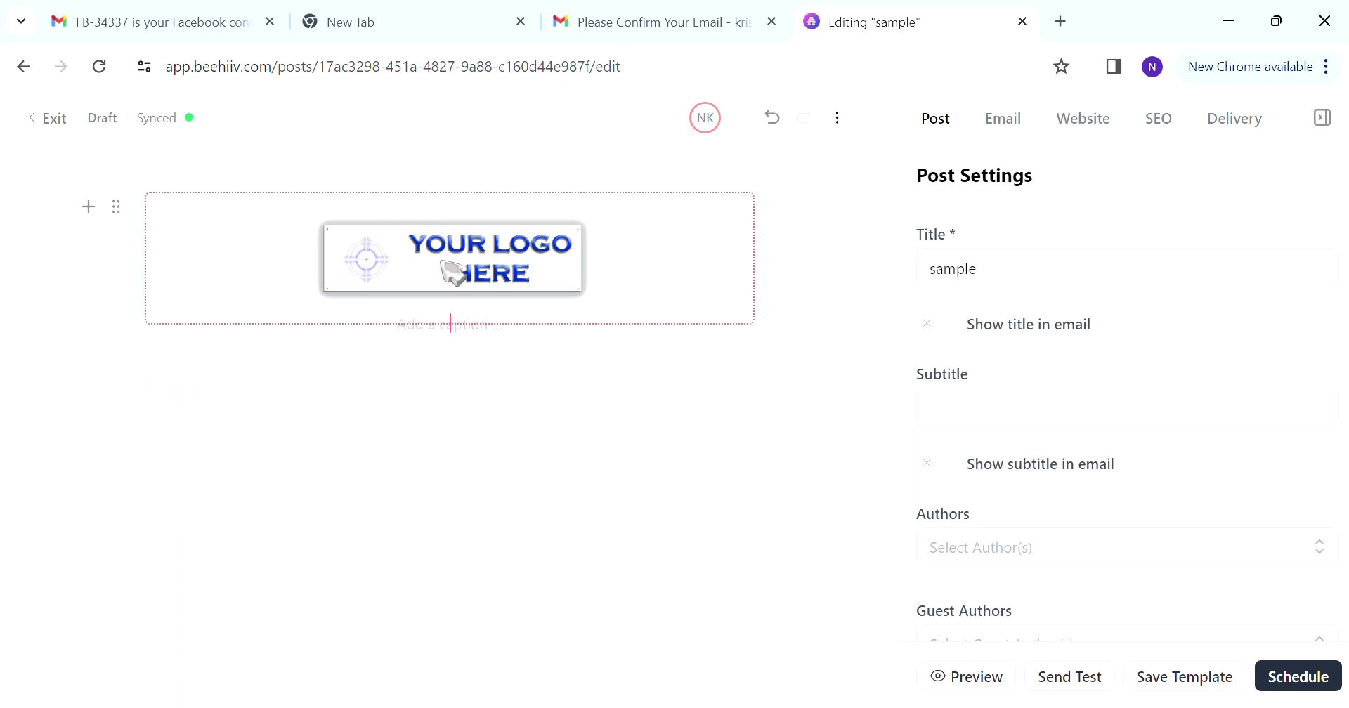
left_click(440, 307)
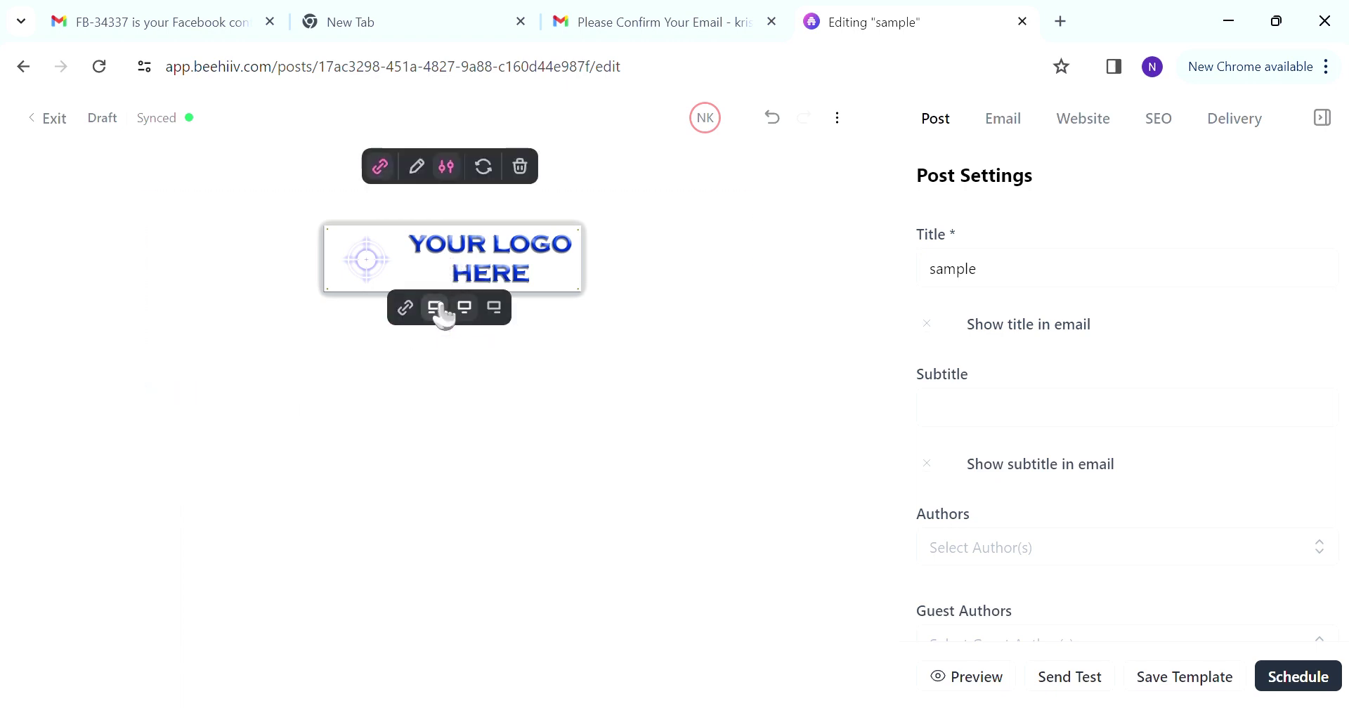
left_click(847, 124)
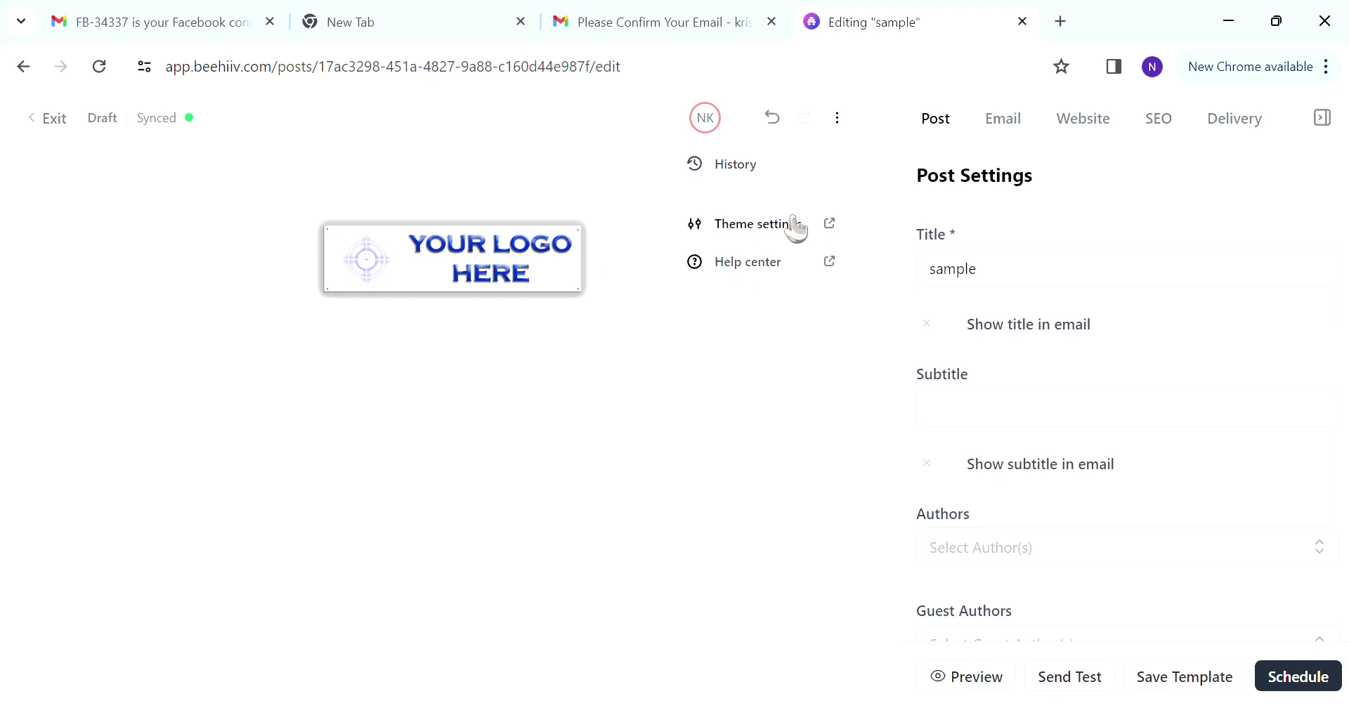
left_click(738, 230)
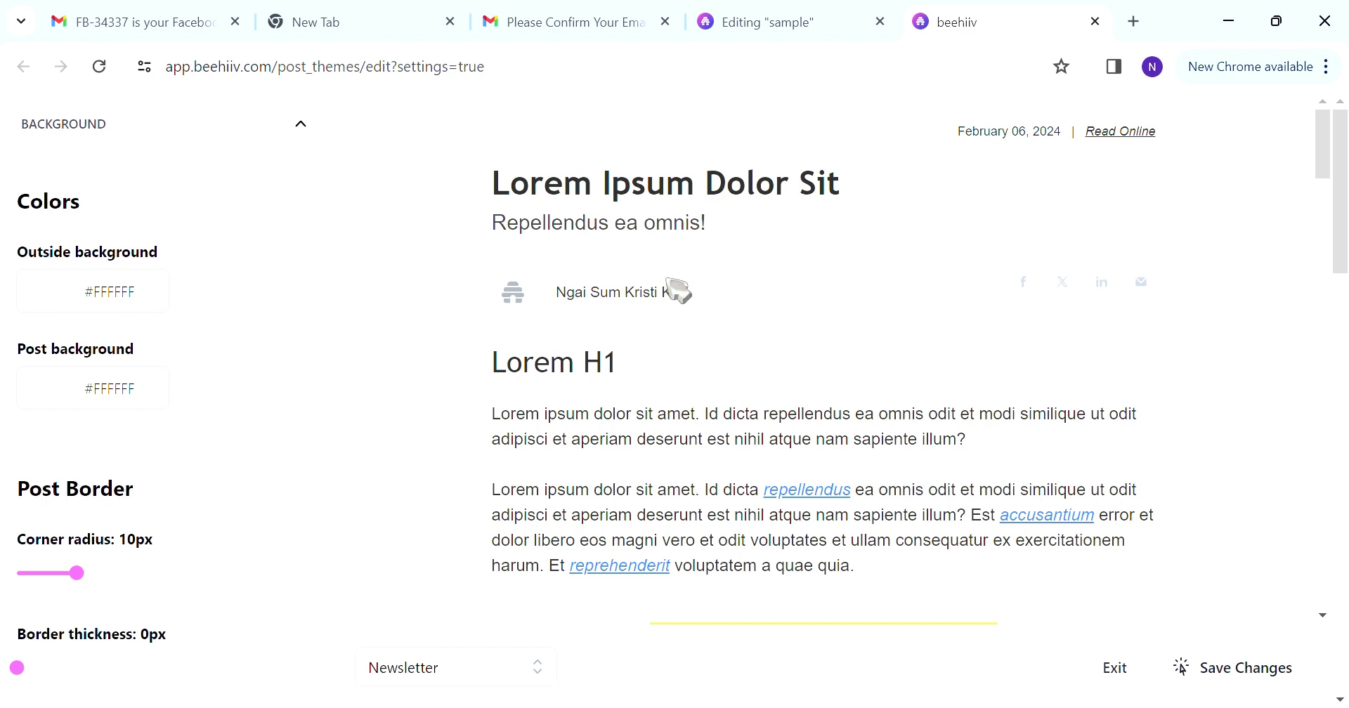
Examine the newsletter theme preview from the title down to the email footer.
scroll(924, 521, "down", 7)
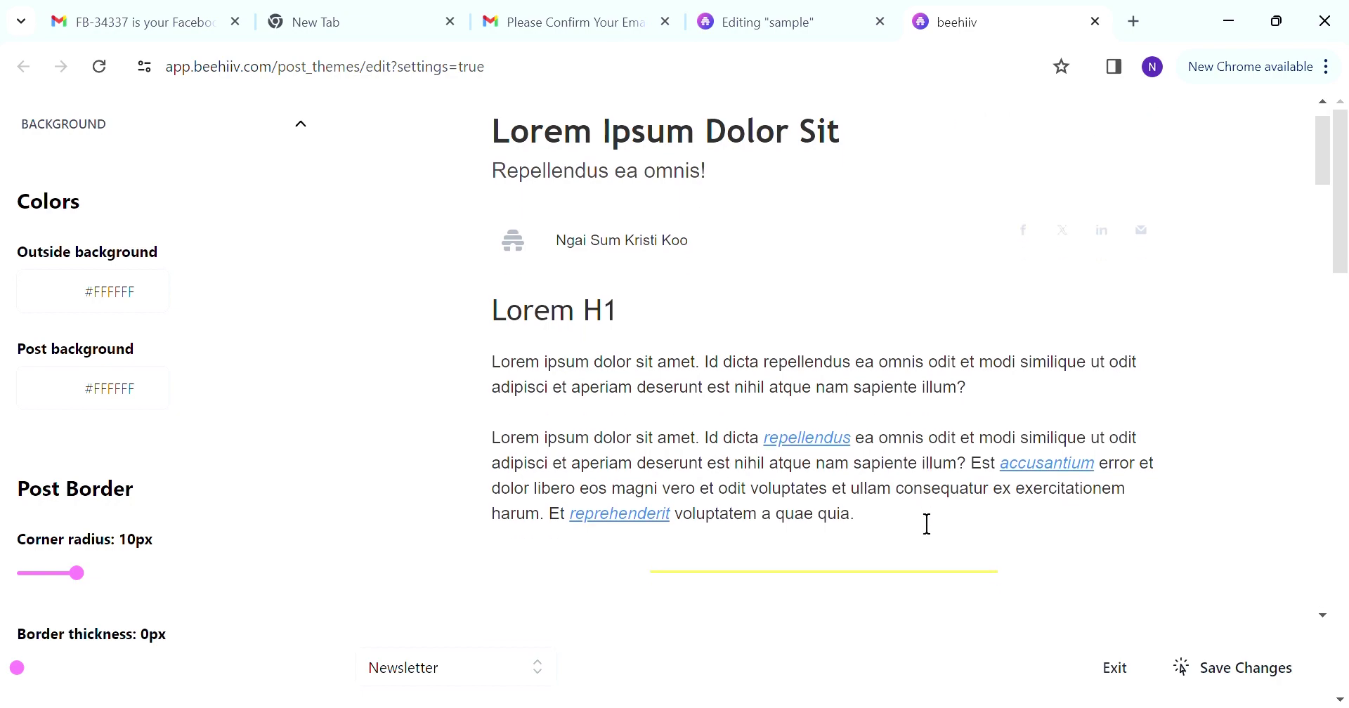
scroll(927, 523, "down", 16)
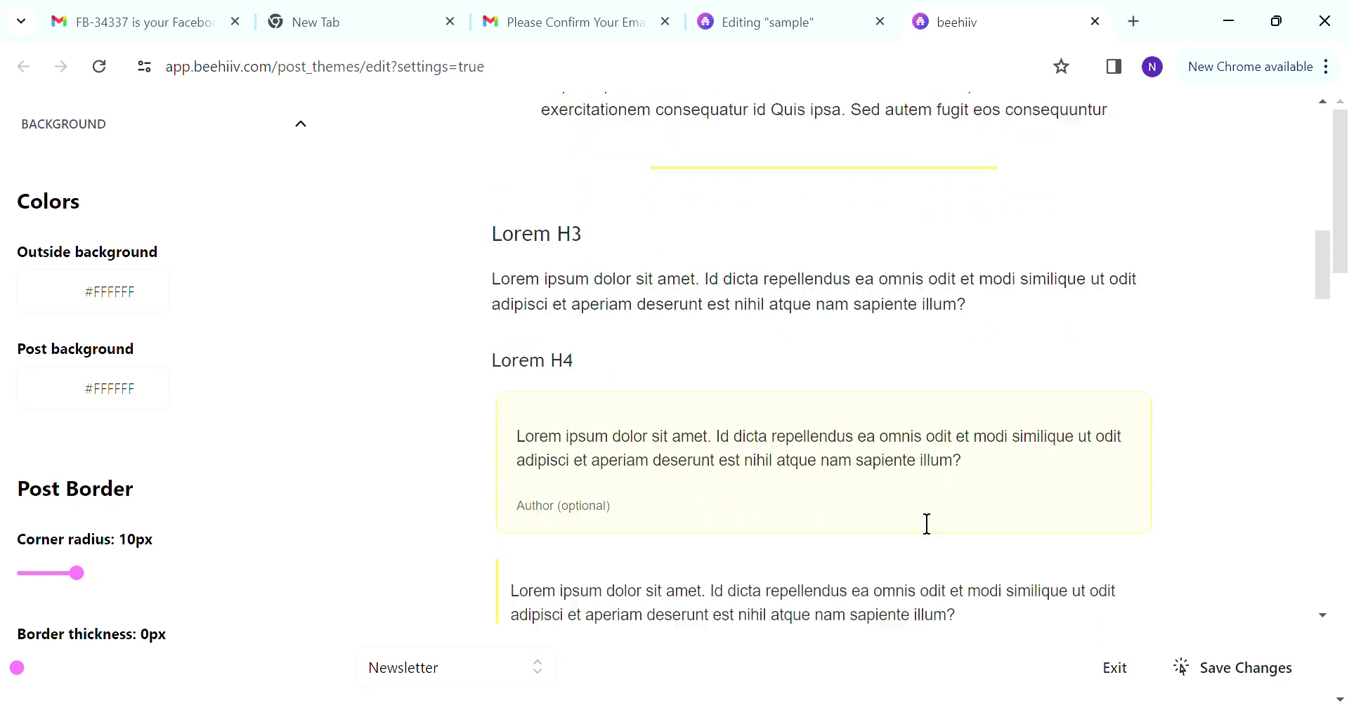
scroll(926, 523, "down", 1)
scroll(925, 527, "up", 2)
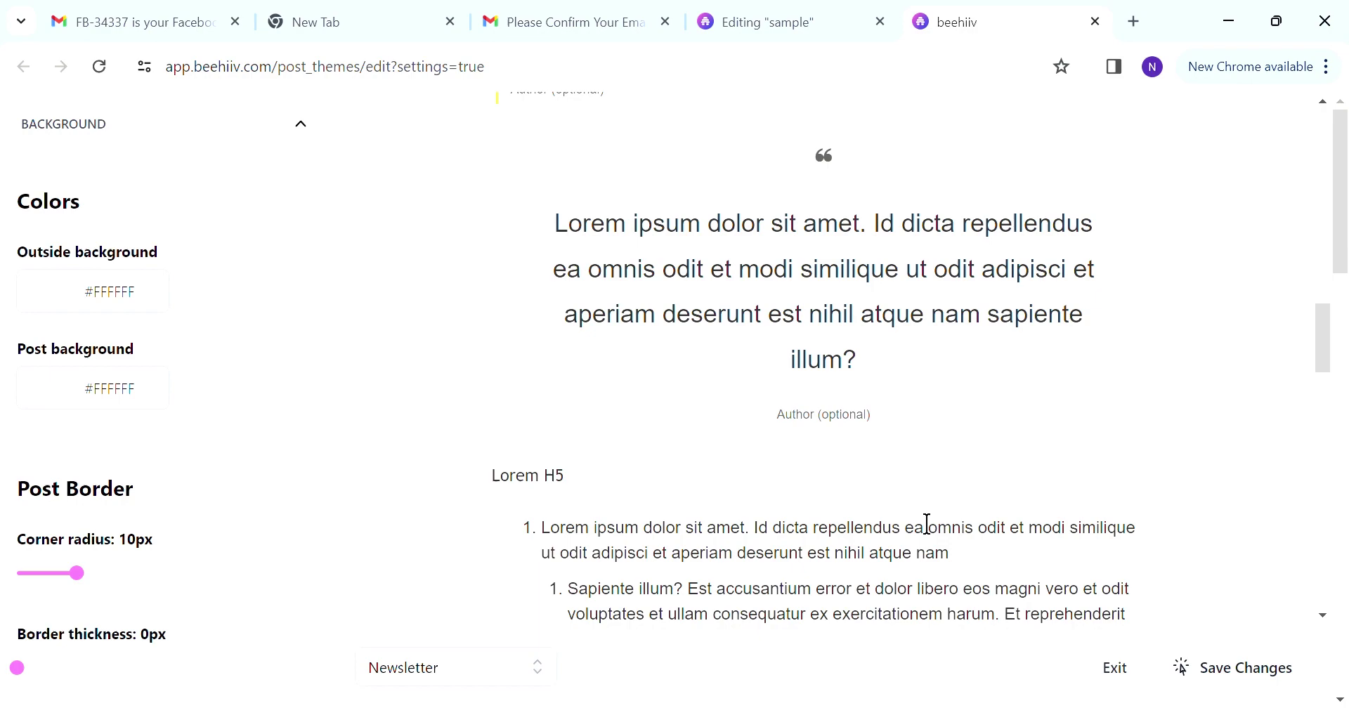
scroll(926, 527, "down", 5)
scroll(924, 521, "down", 20)
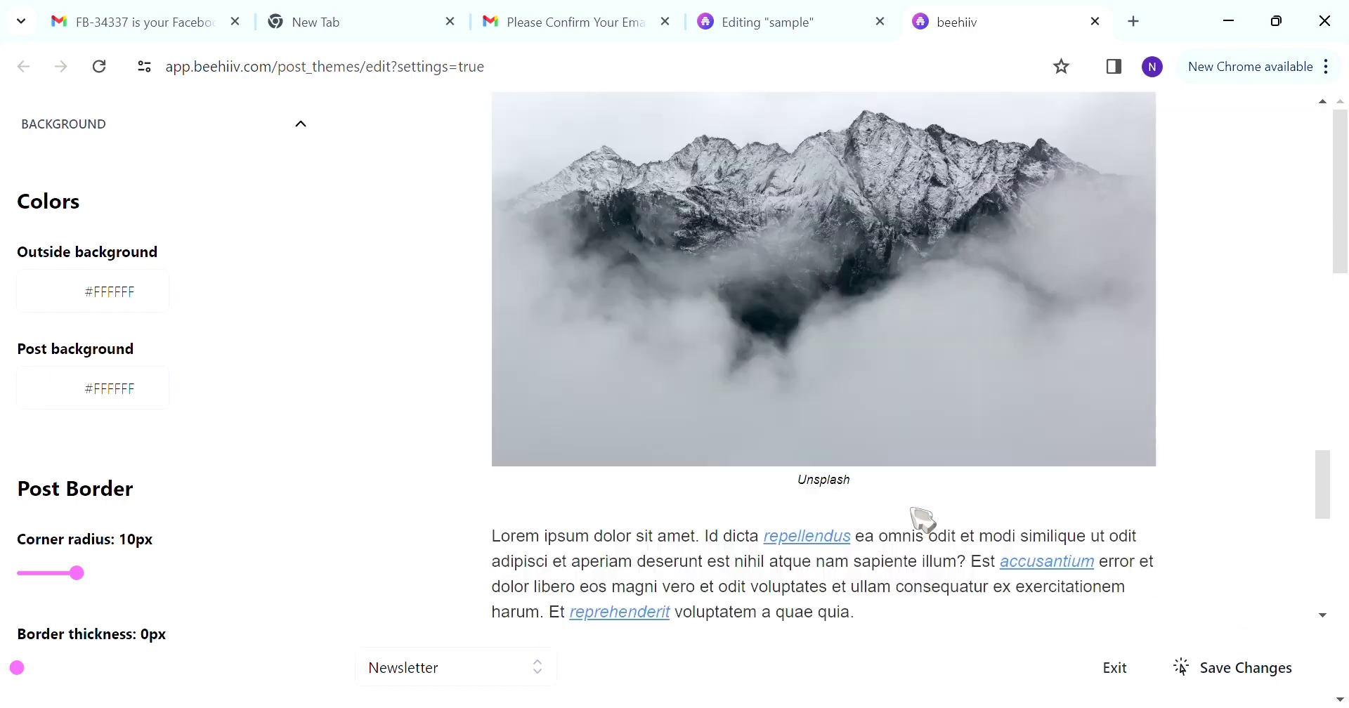
scroll(925, 522, "down", 7)
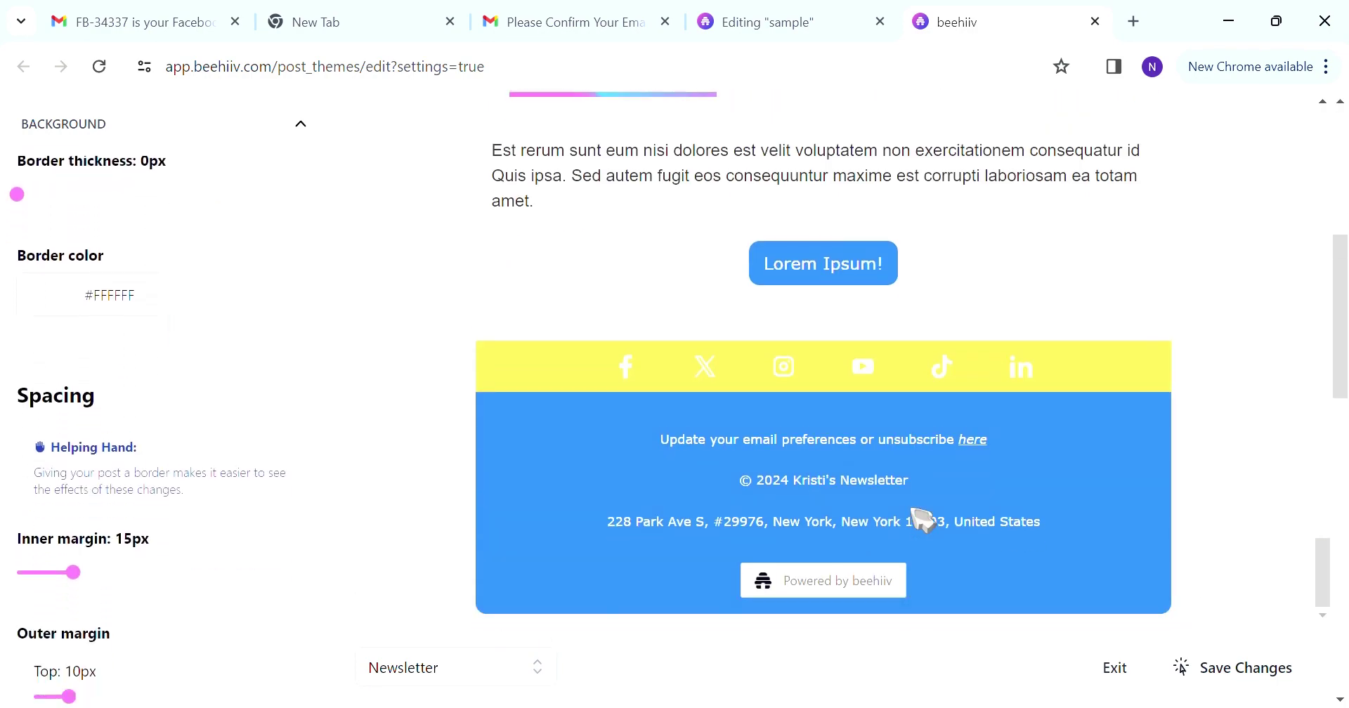
Collapse the Background settings and look through the list of theme setting categories.
scroll(174, 342, "up", 6)
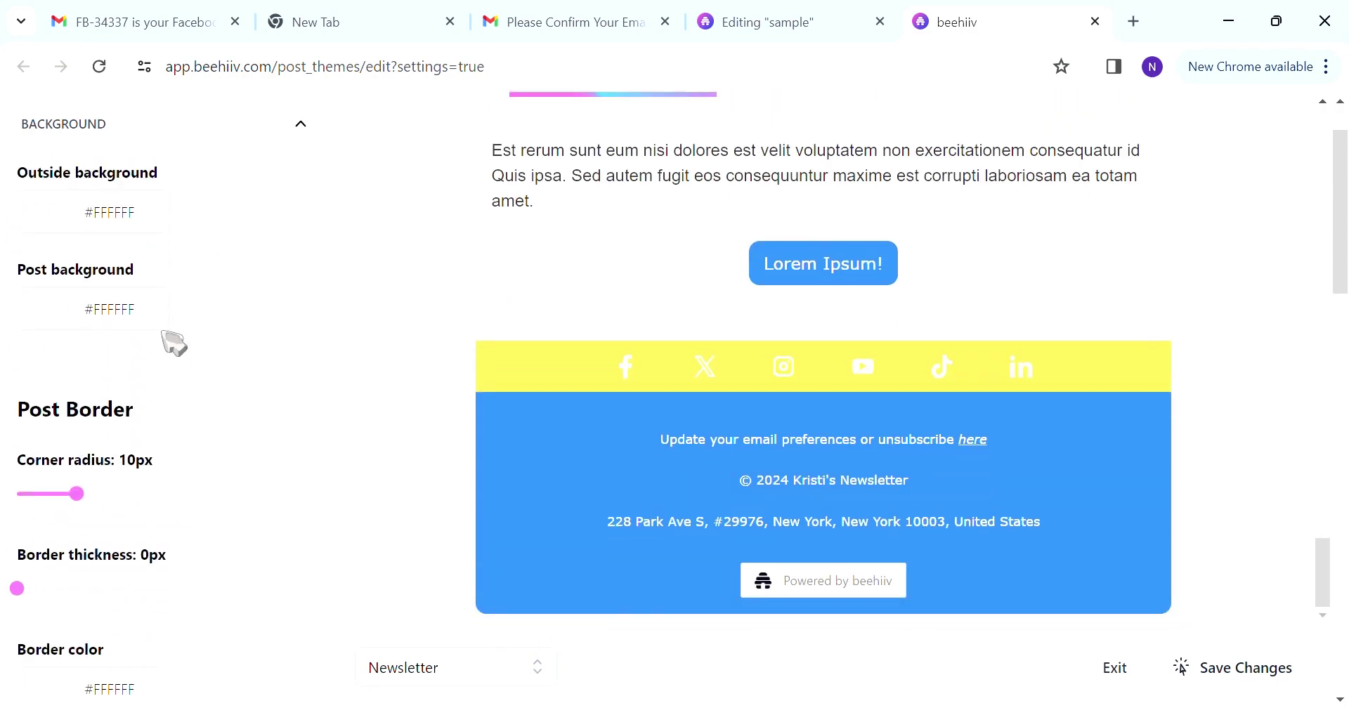
left_click(302, 137)
scroll(270, 254, "down", 3)
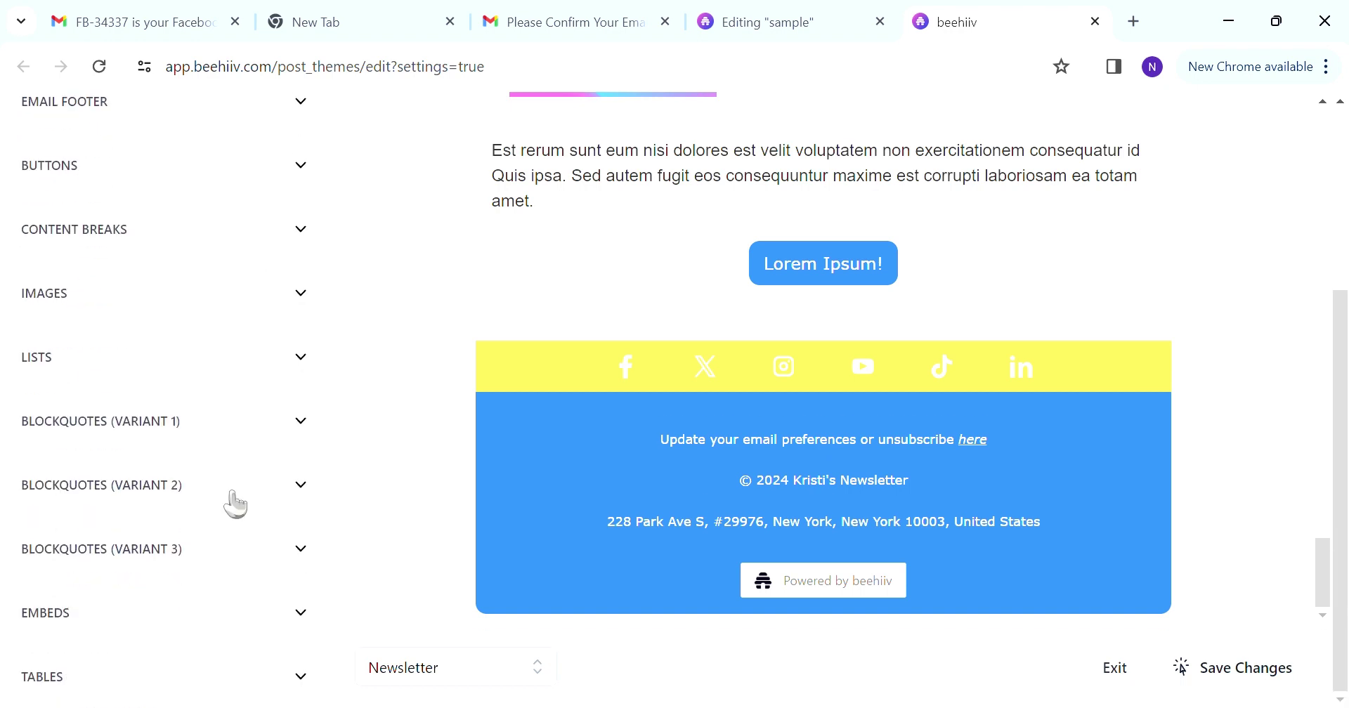
scroll(186, 218, "up", 4)
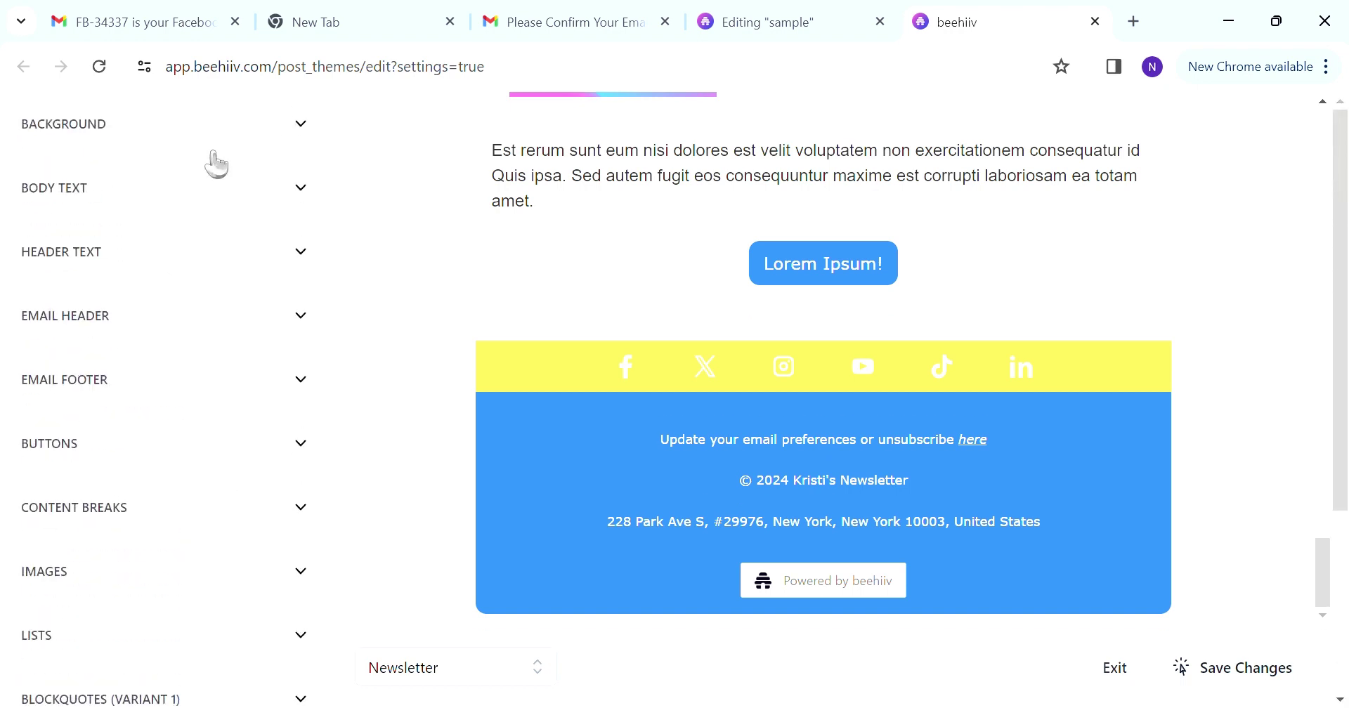
scroll(433, 238, "up", 5)
scroll(432, 237, "up", 5)
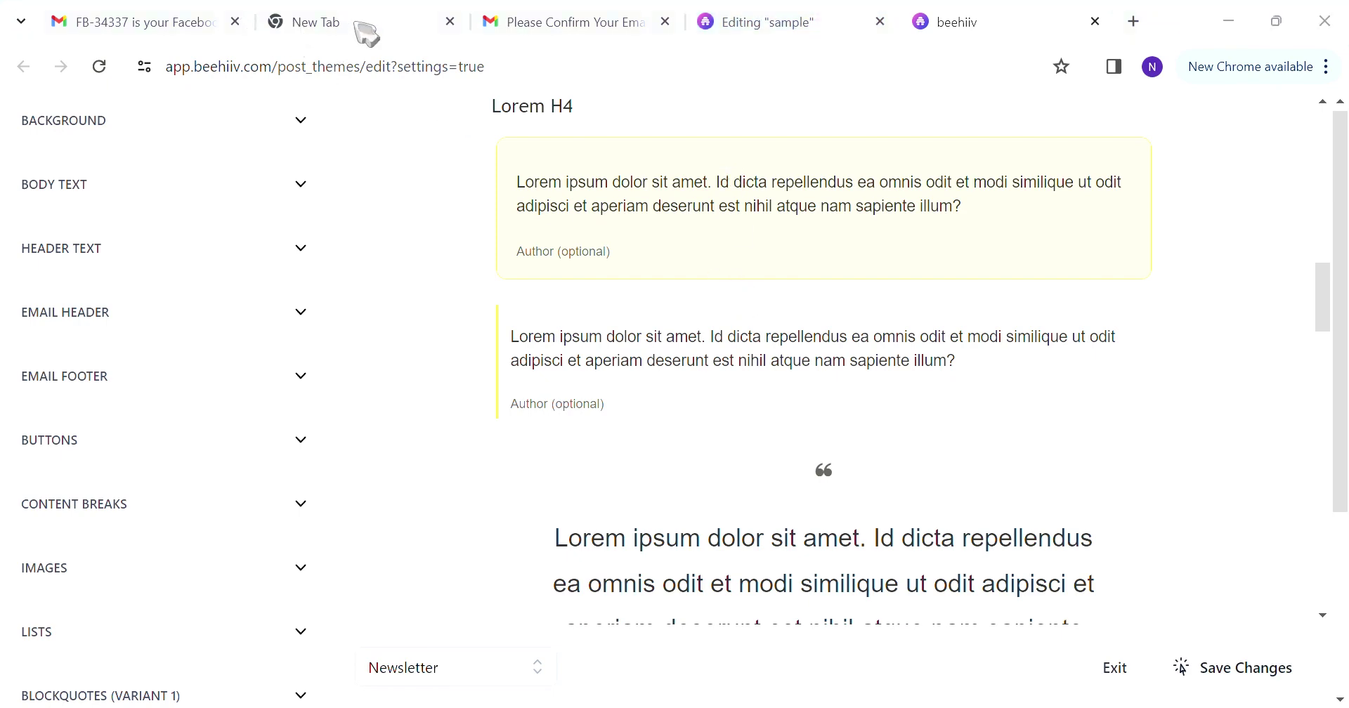
Expand the Background settings and set the outside background to the light grey #ECECEC.
left_click(292, 121)
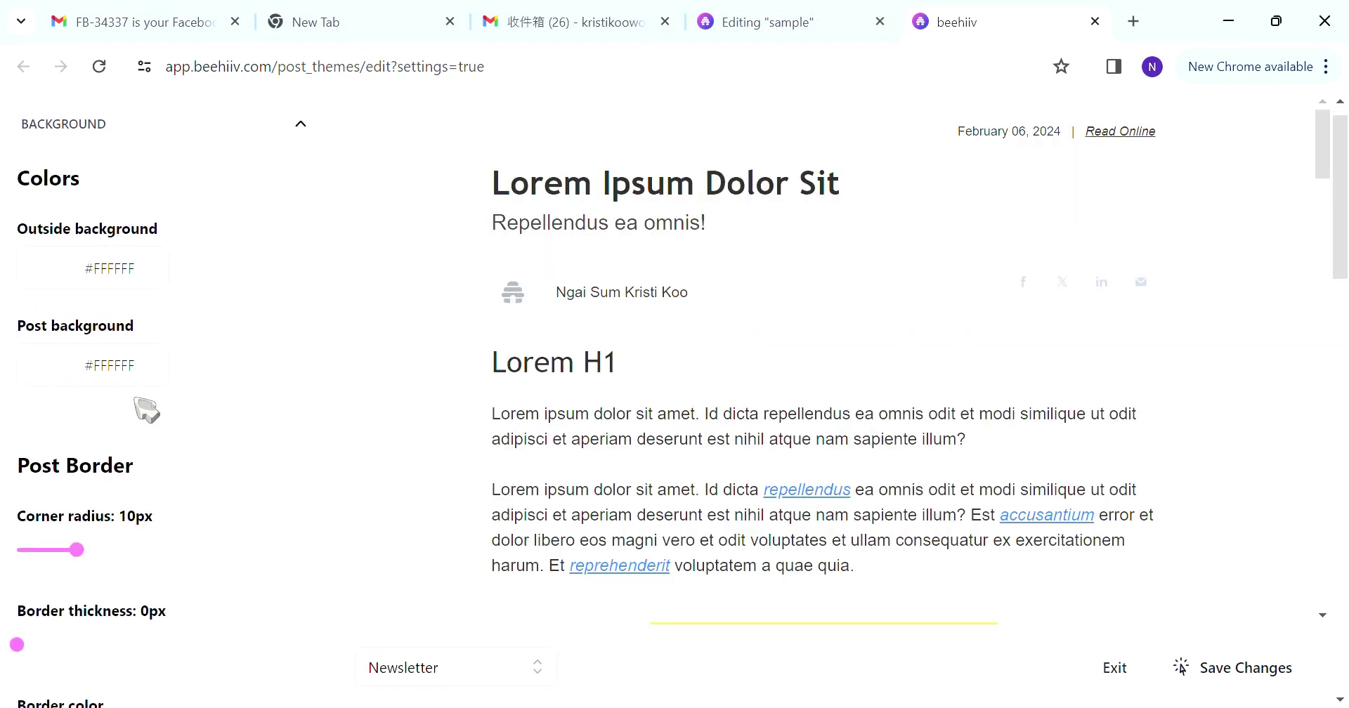
left_click(79, 272)
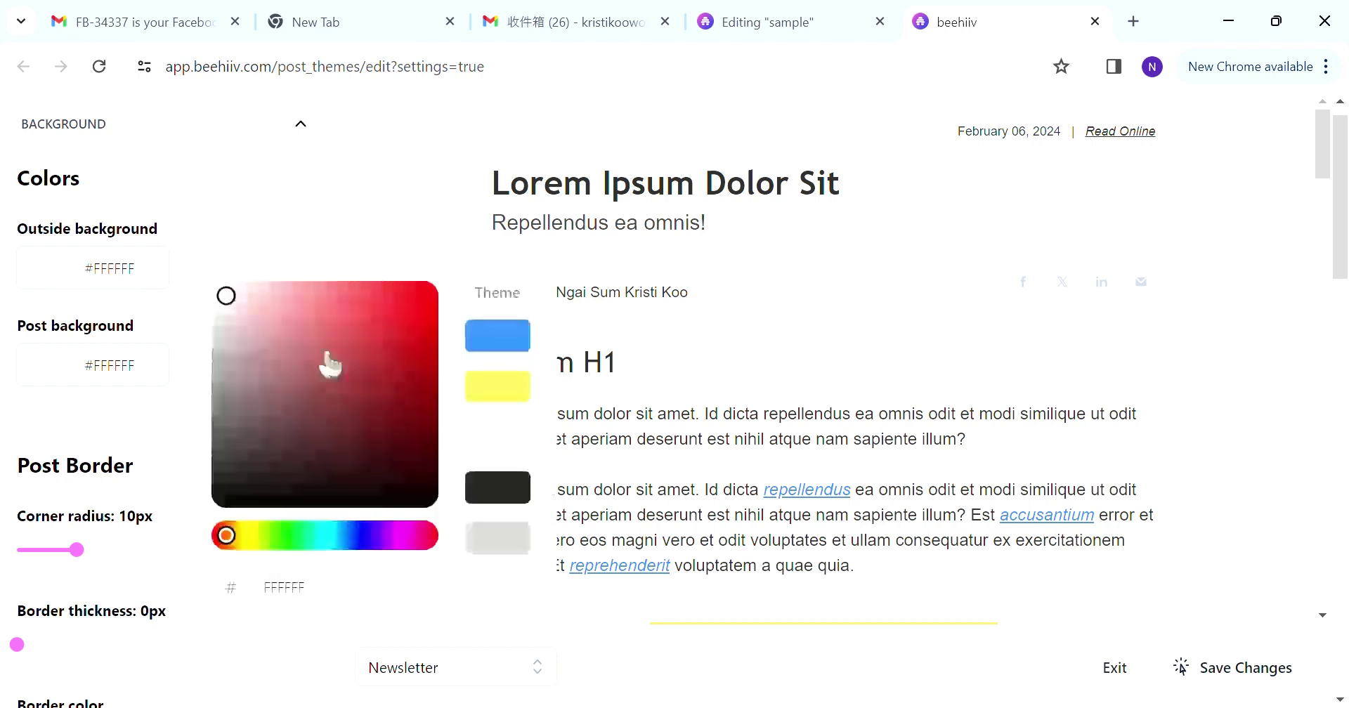
left_click(218, 299)
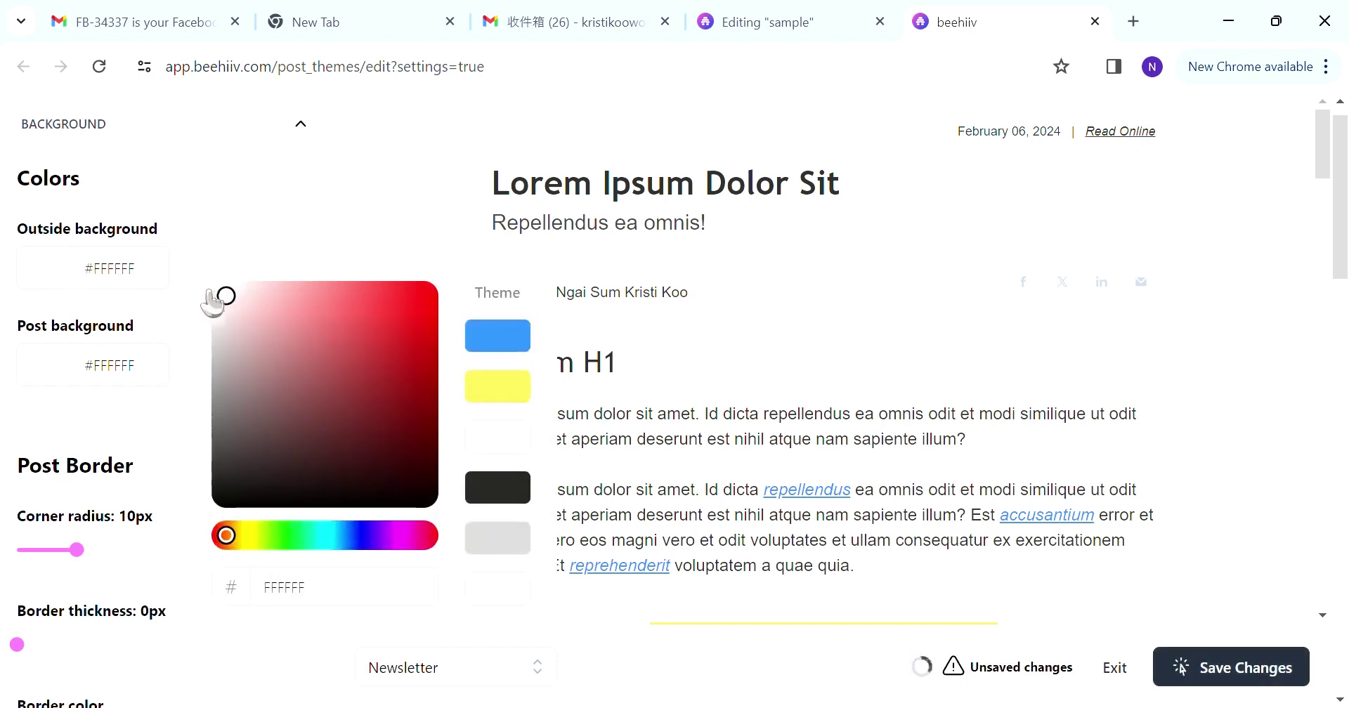
left_click_drag(211, 301, 211, 302)
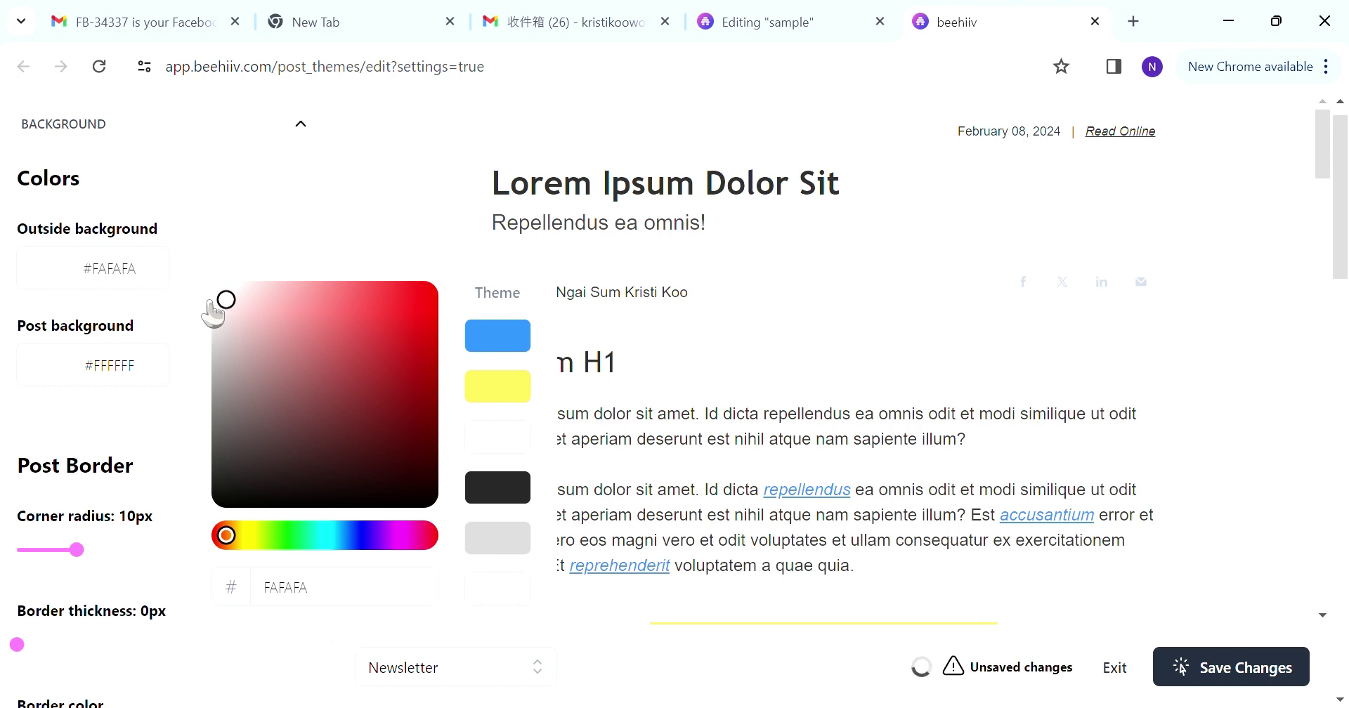
left_click(230, 304)
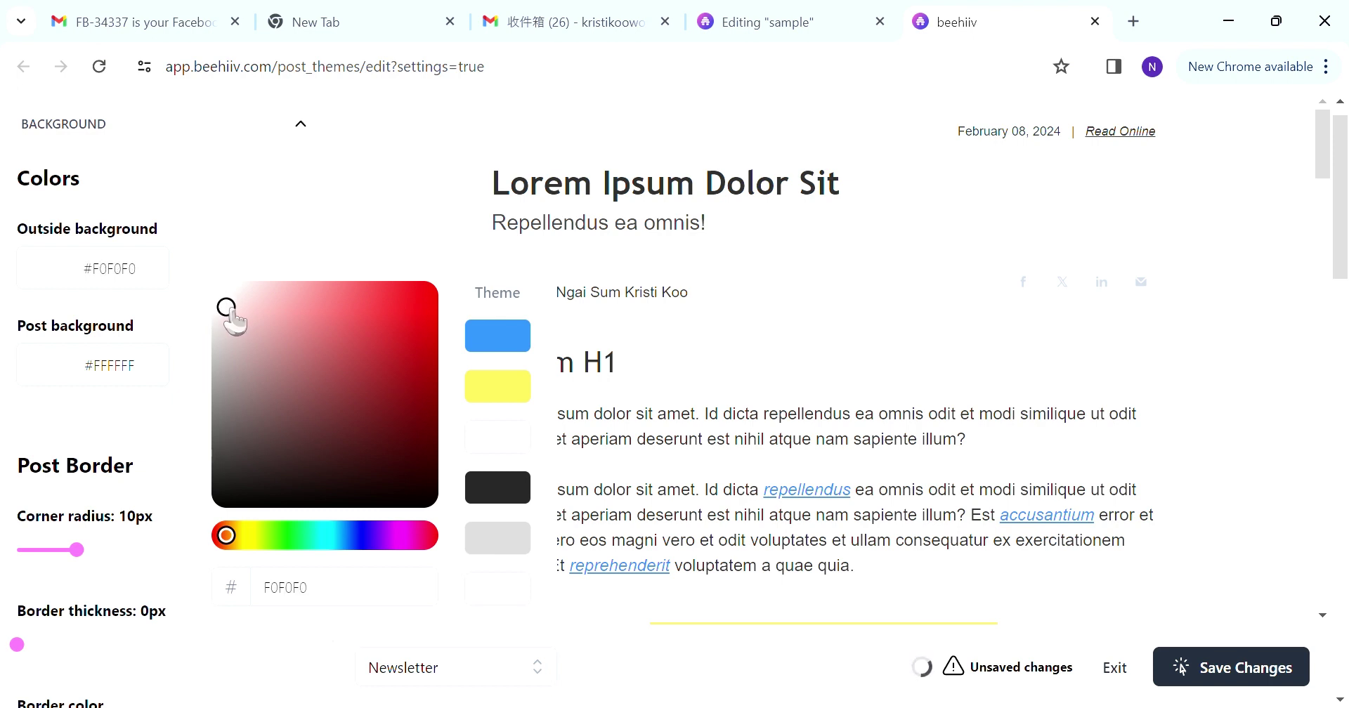
left_click(227, 310)
left_click_drag(228, 537, 251, 541)
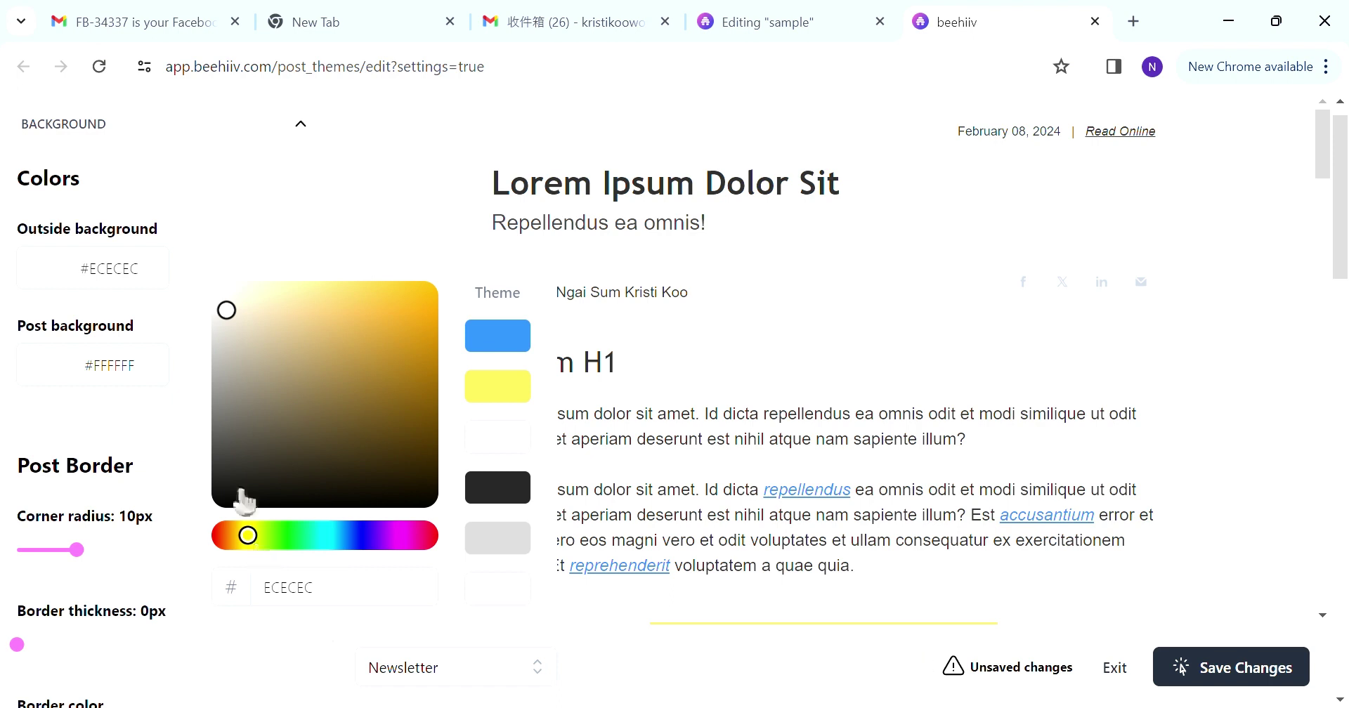
Copy the outside background's hex code ECECEC into the post background color.
double_click(254, 590)
key("ctrl+c")
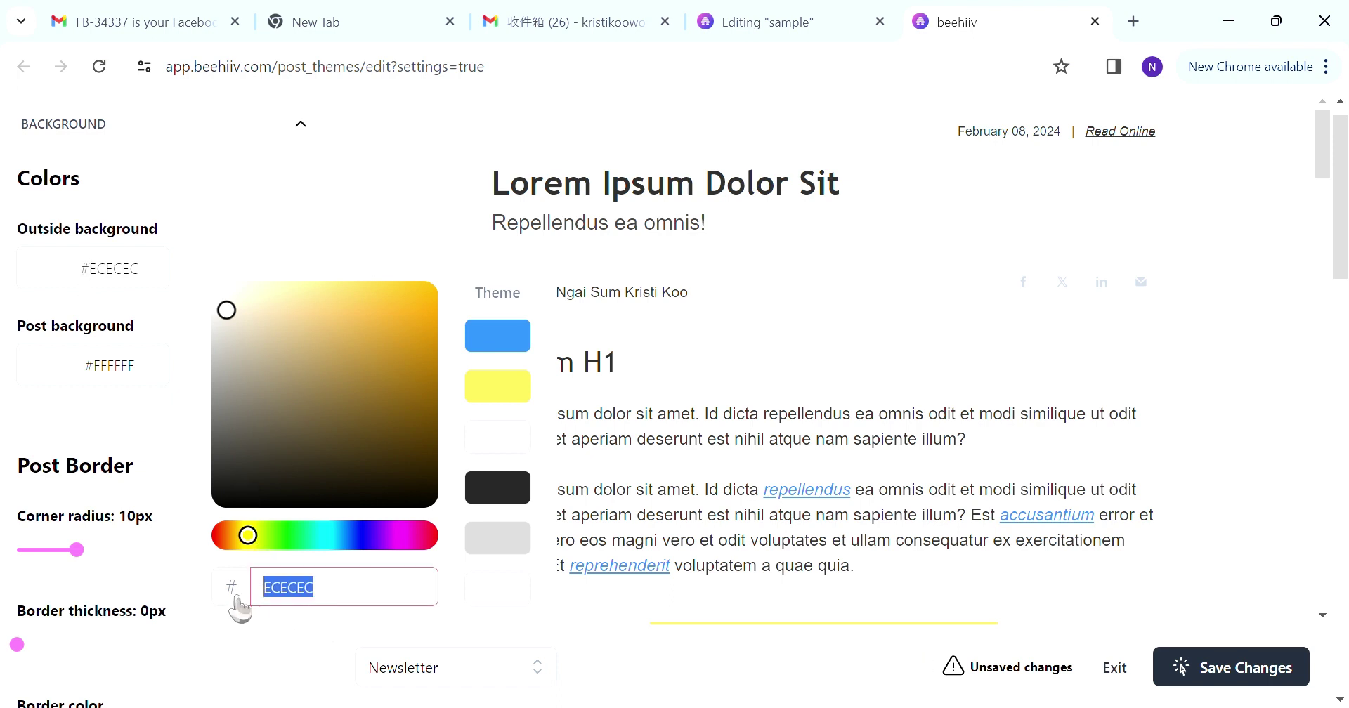
left_click(154, 373)
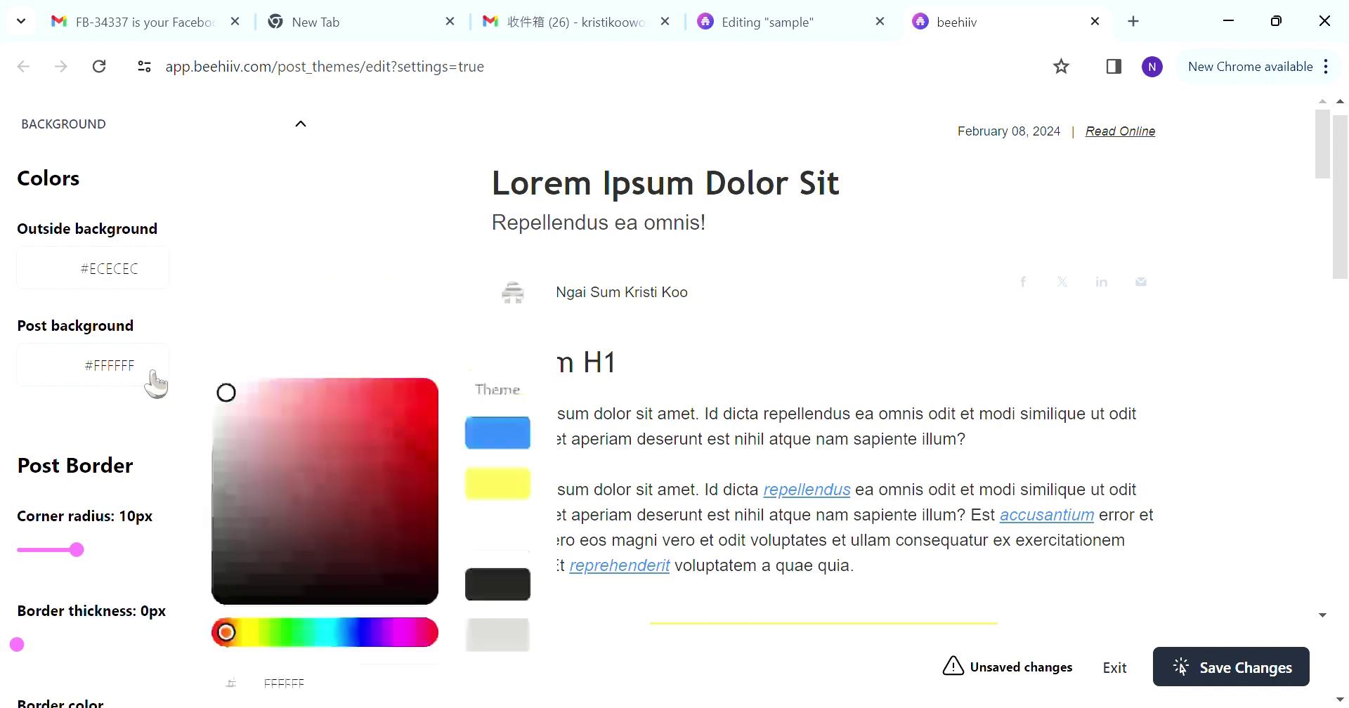
left_click(108, 370)
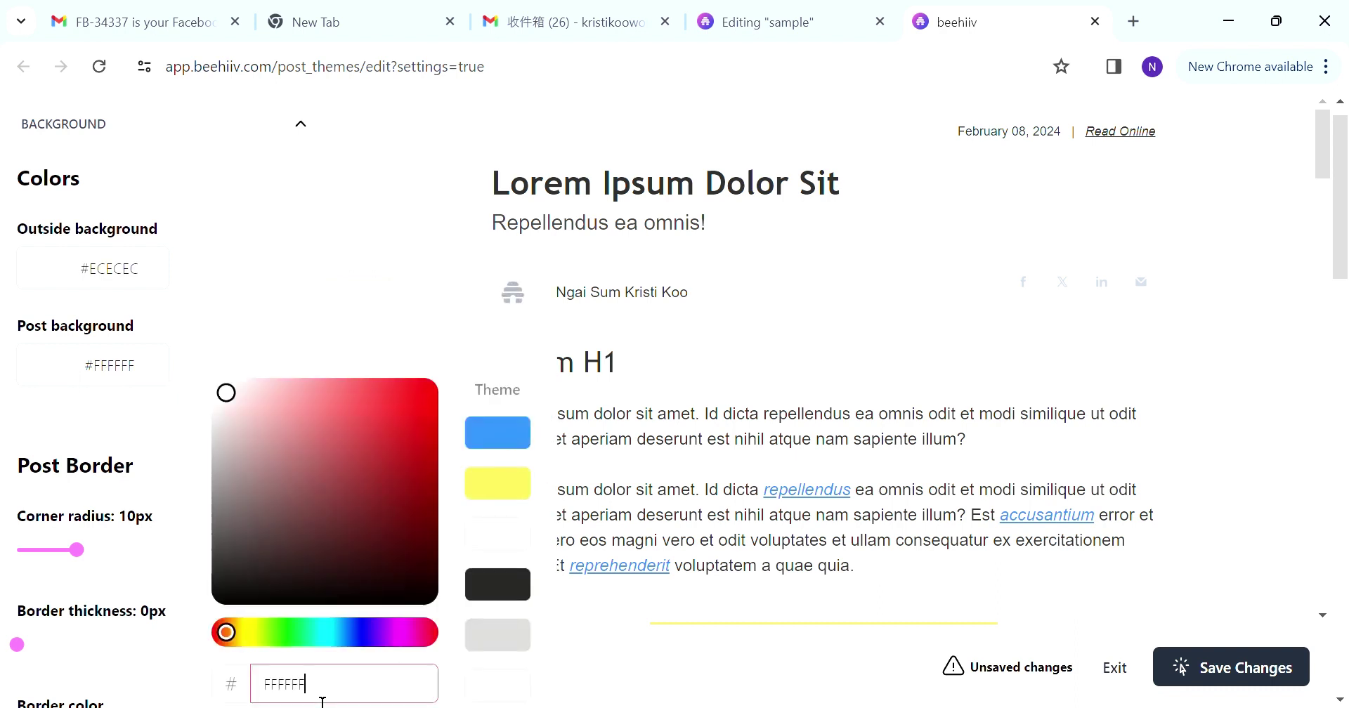
left_click_drag(319, 685, 232, 688)
key("ctrl+v")
left_click(256, 301)
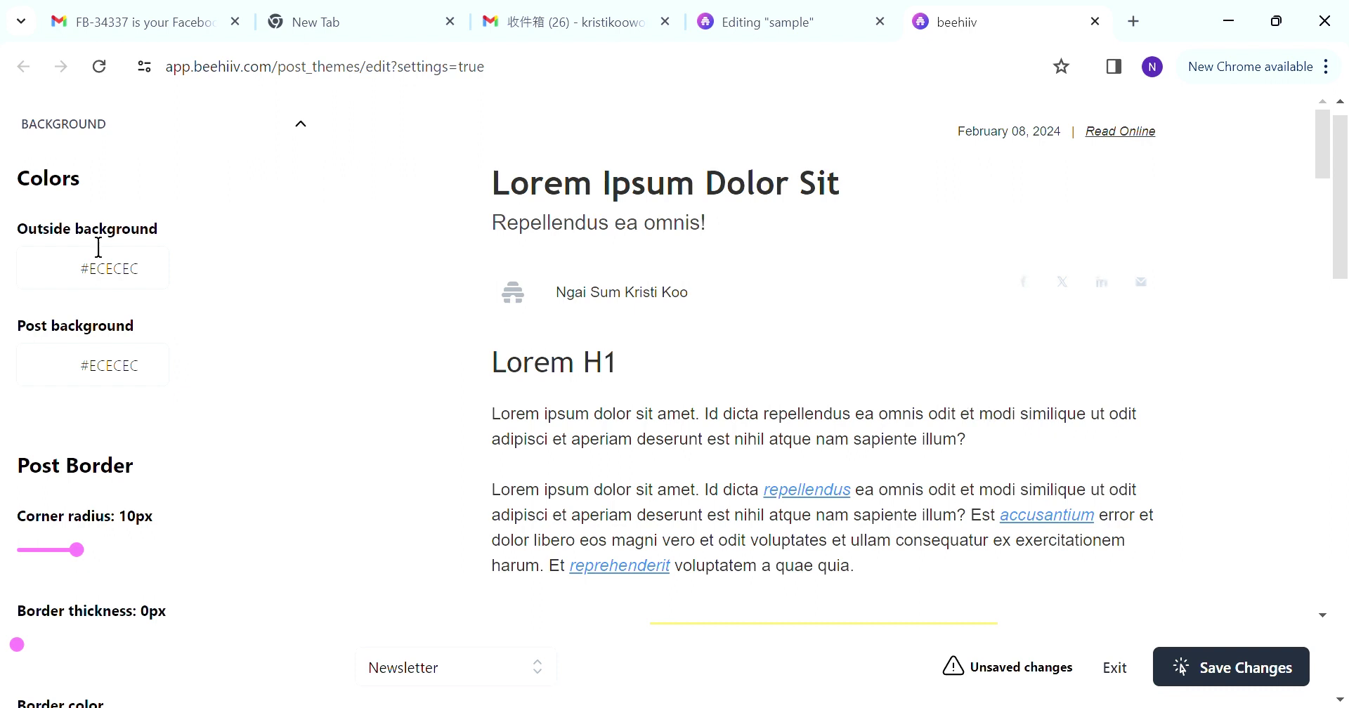
Set the outside background color to white, #FFFFFF.
left_click(49, 268)
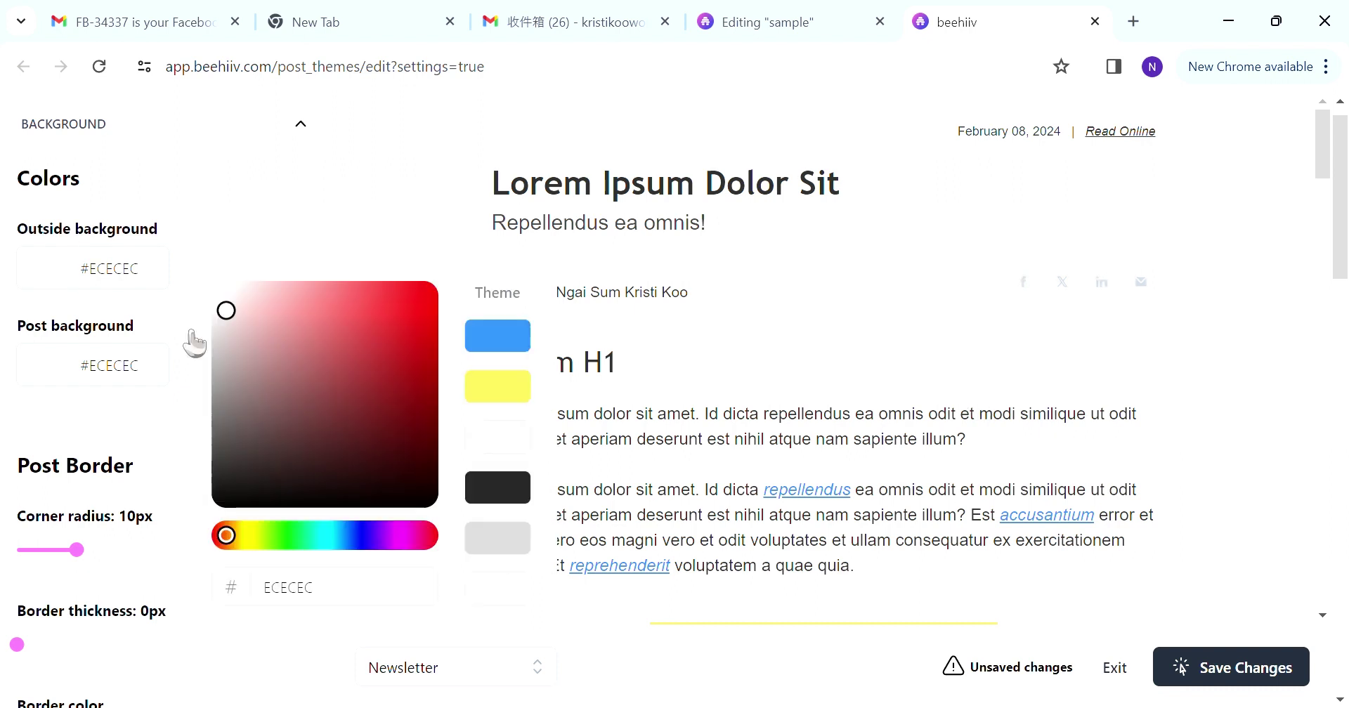
left_click(231, 299)
left_click(230, 298)
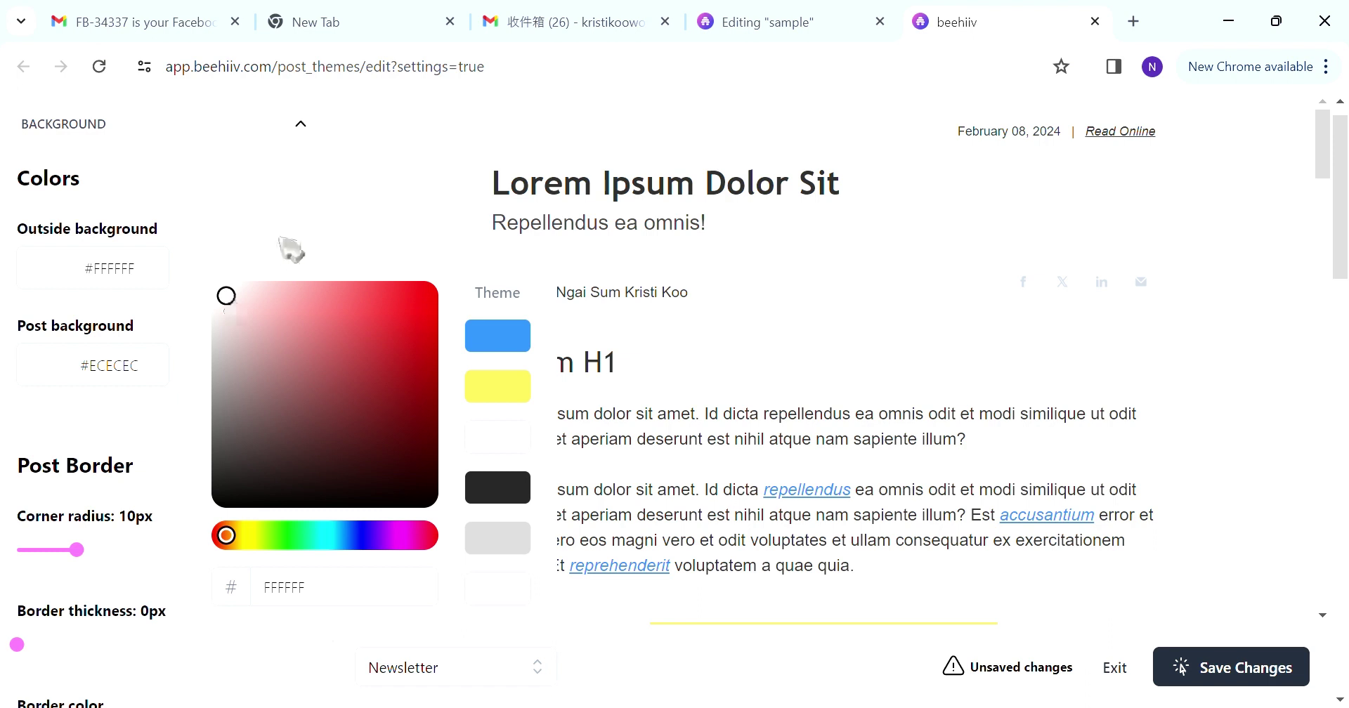
Set both the outside background and the post background to the cream color #FFFBF6.
left_click(349, 599)
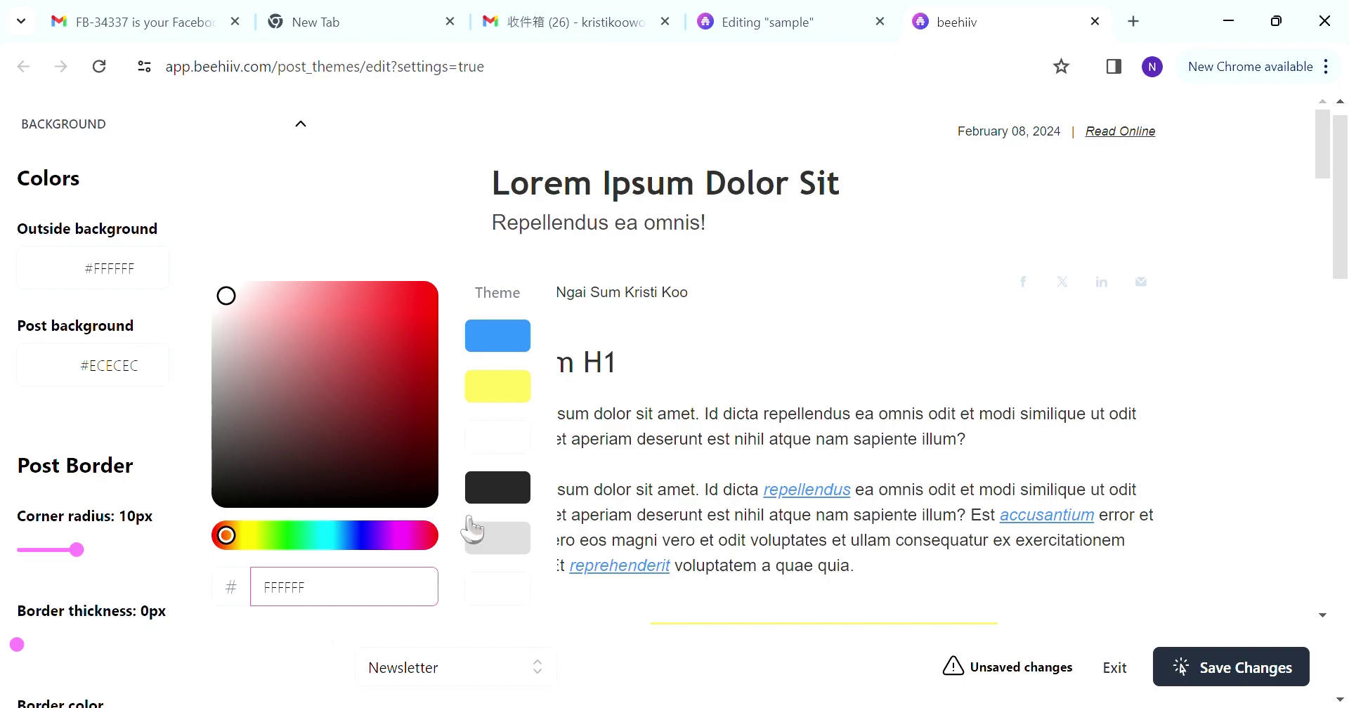
left_click(222, 218)
scroll(222, 217, "up", 1)
left_click(208, 135)
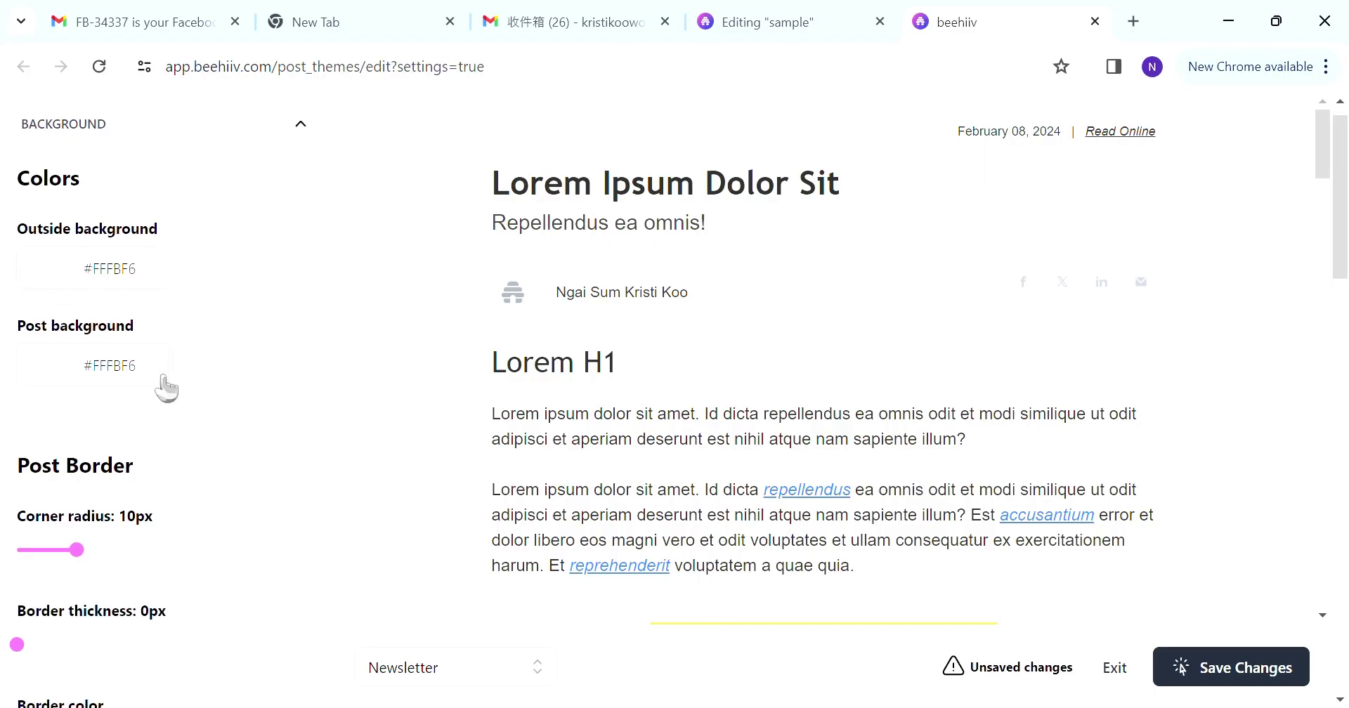
Set the inner margin in the Background spacing settings to 25px.
scroll(163, 376, "down", 6)
left_click_drag(76, 393, 136, 426)
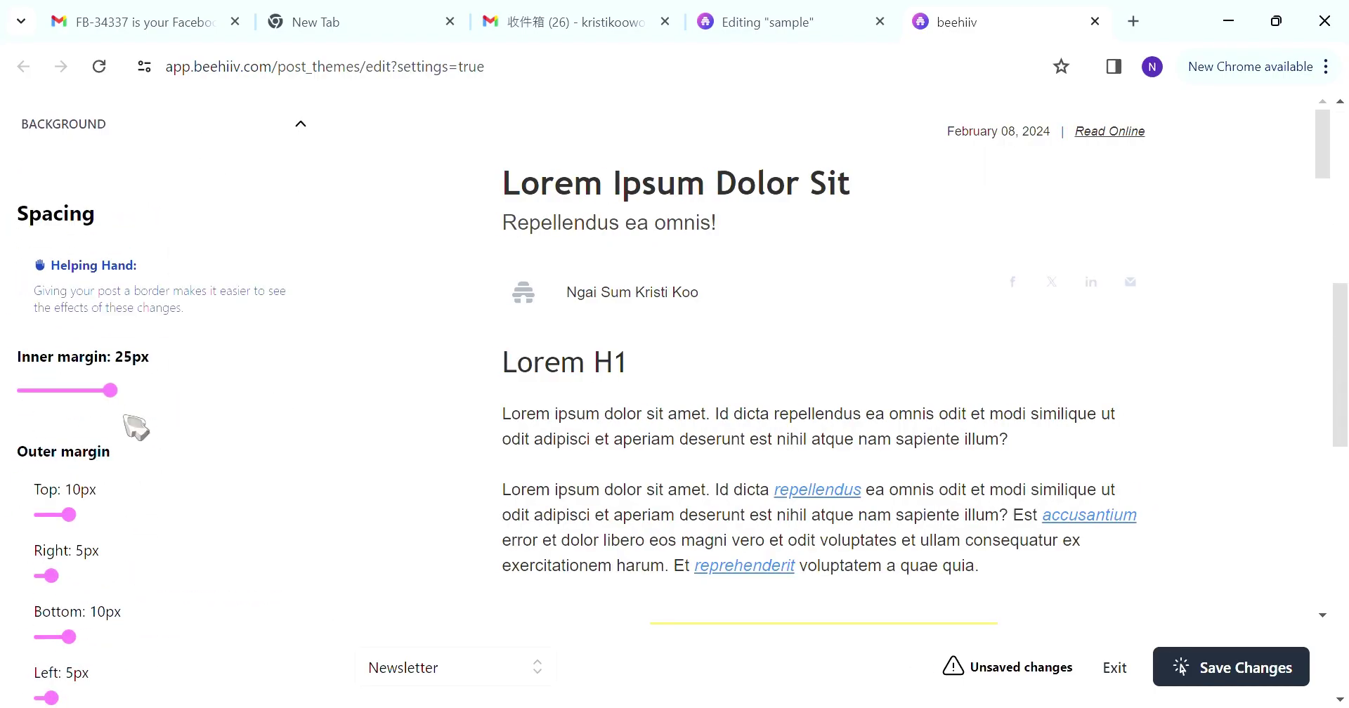
Slightly reduce the spacing around body text paragraphs in the theme settings.
scroll(162, 436, "down", 5)
left_click_drag(70, 520, 60, 523)
scroll(42, 443, "down", 3)
Open the header text settings and set Heading 1's top space between elements to 6px.
left_click(232, 477)
scroll(226, 502, "down", 6)
left_click(151, 284)
scroll(175, 386, "down", 8)
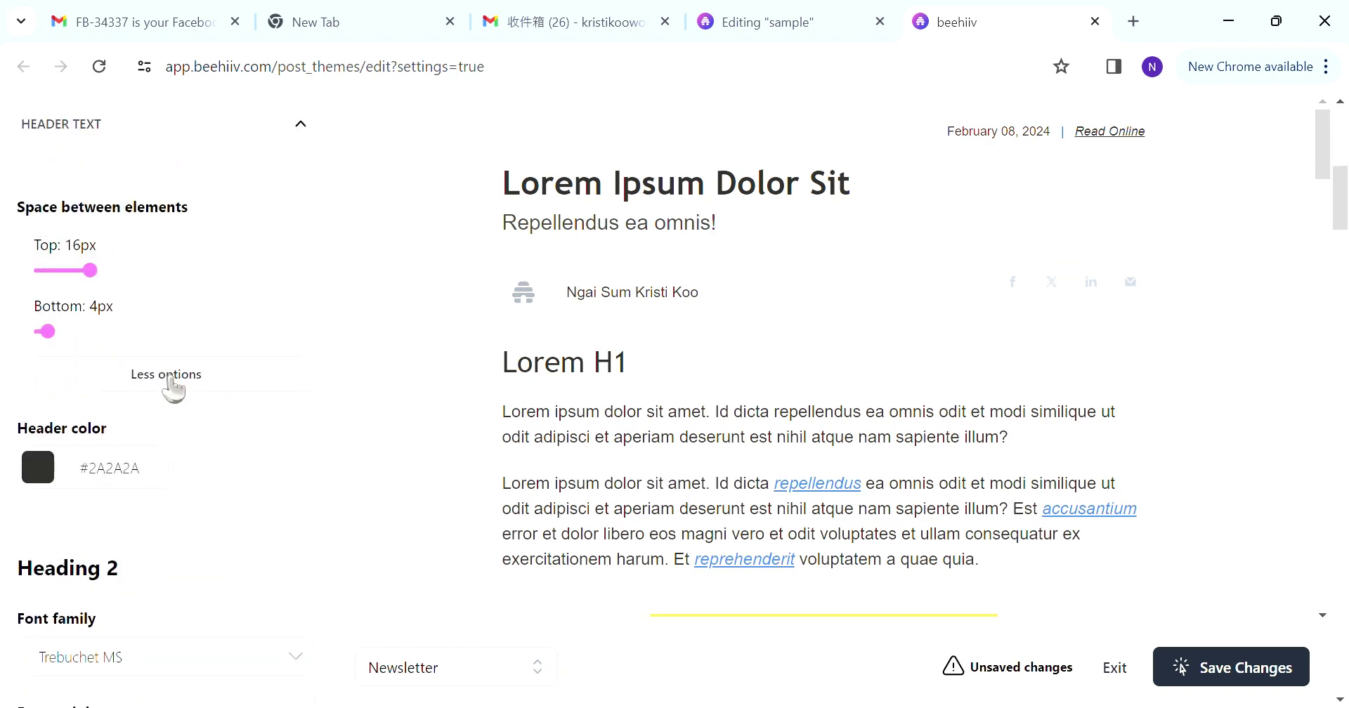
scroll(229, 395, "up", 5)
left_click_drag(92, 589, 55, 609)
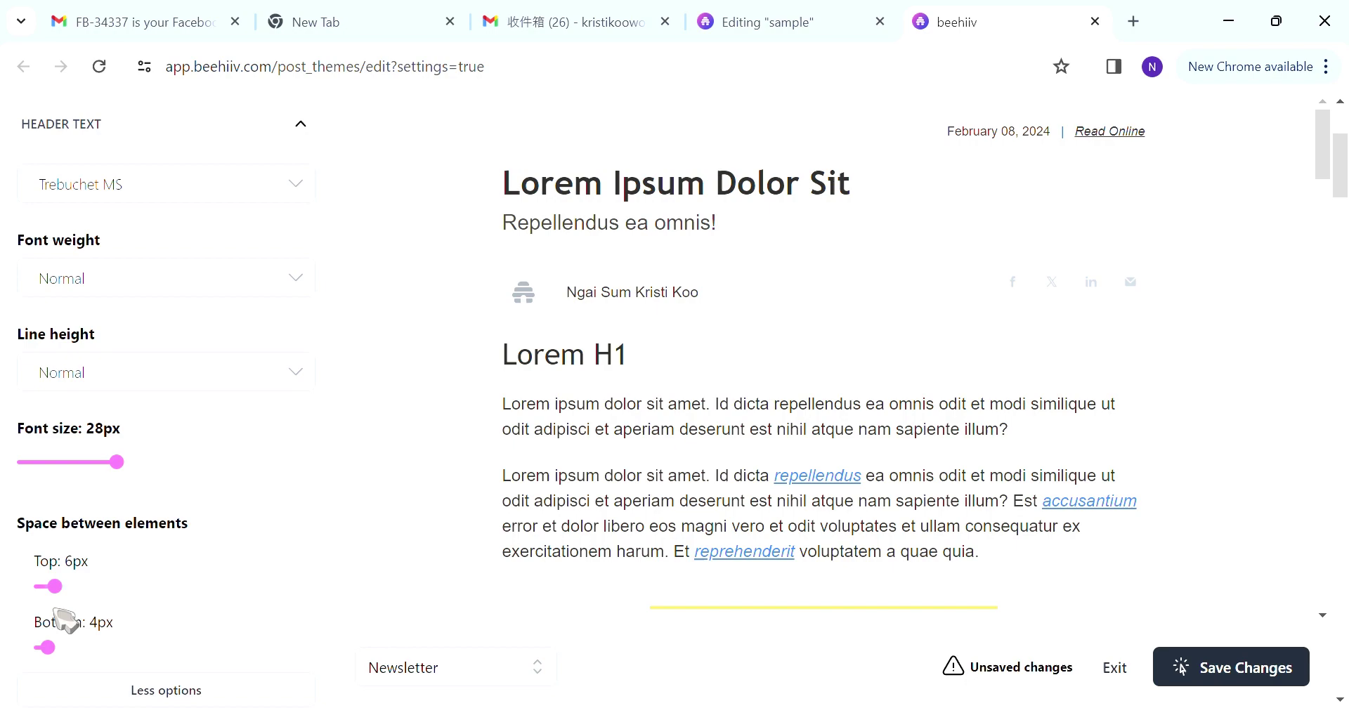
Set the top space between elements to 6px for Headings 2 through 6 and save the theme changes.
scroll(77, 583, "down", 8)
left_click_drag(90, 534, 54, 552)
scroll(151, 446, "down", 8)
left_click_drag(75, 487, 55, 490)
scroll(77, 520, "down", 7)
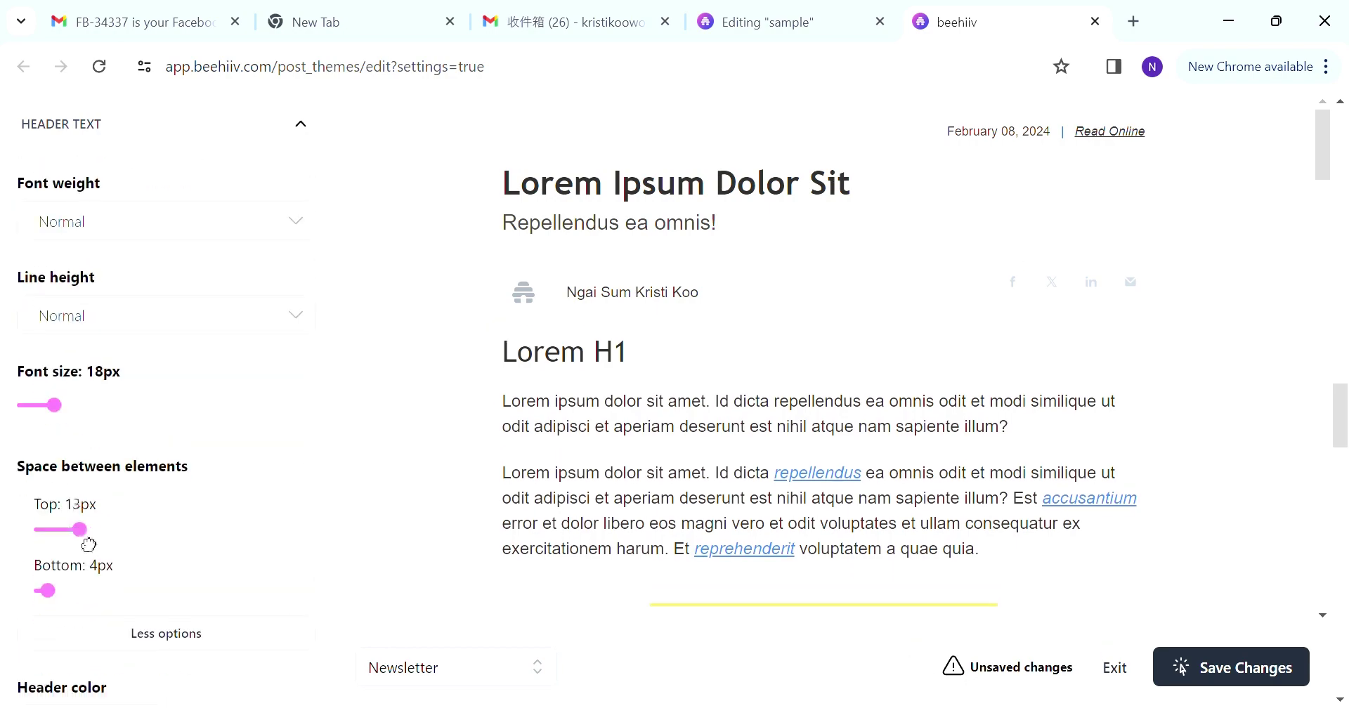
left_click_drag(82, 540, 55, 545)
scroll(81, 562, "down", 7)
left_click_drag(79, 587, 55, 590)
scroll(865, 621, "down", 18)
scroll(245, 440, "down", 10)
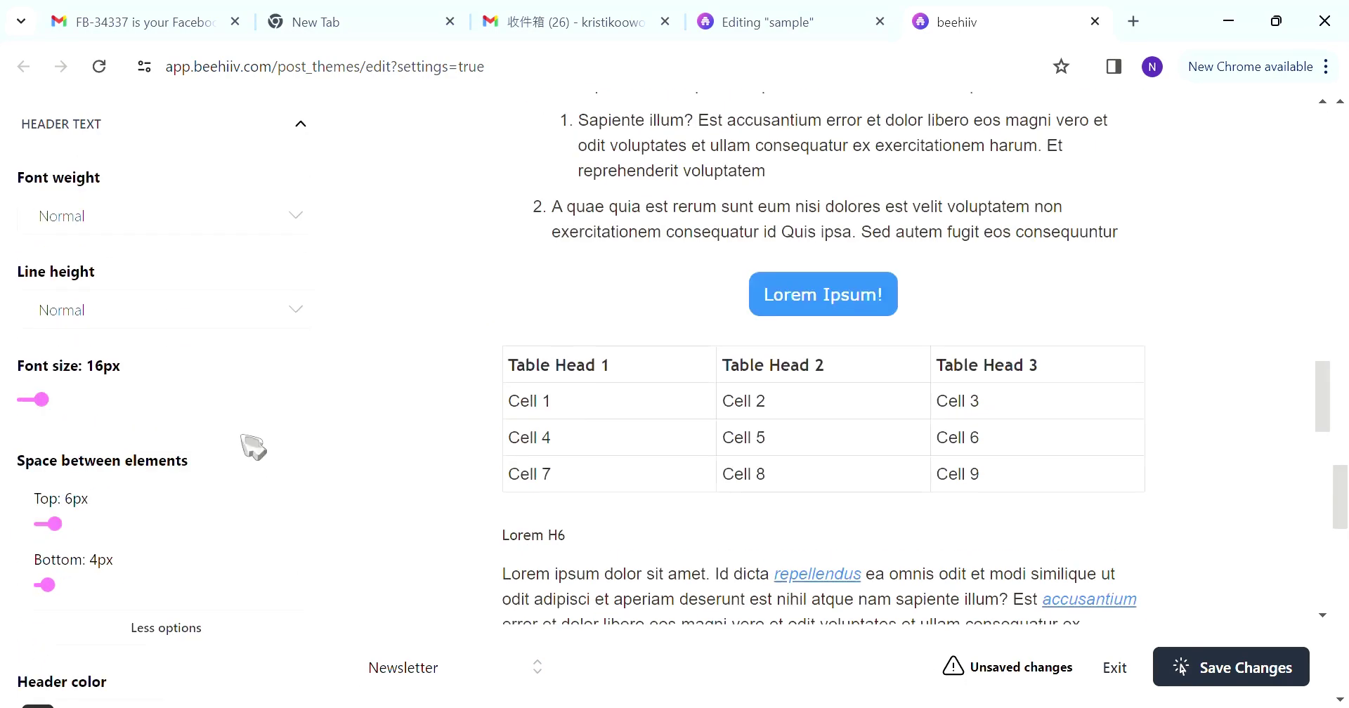
left_click_drag(90, 527, 54, 535)
scroll(260, 482, "down", 20)
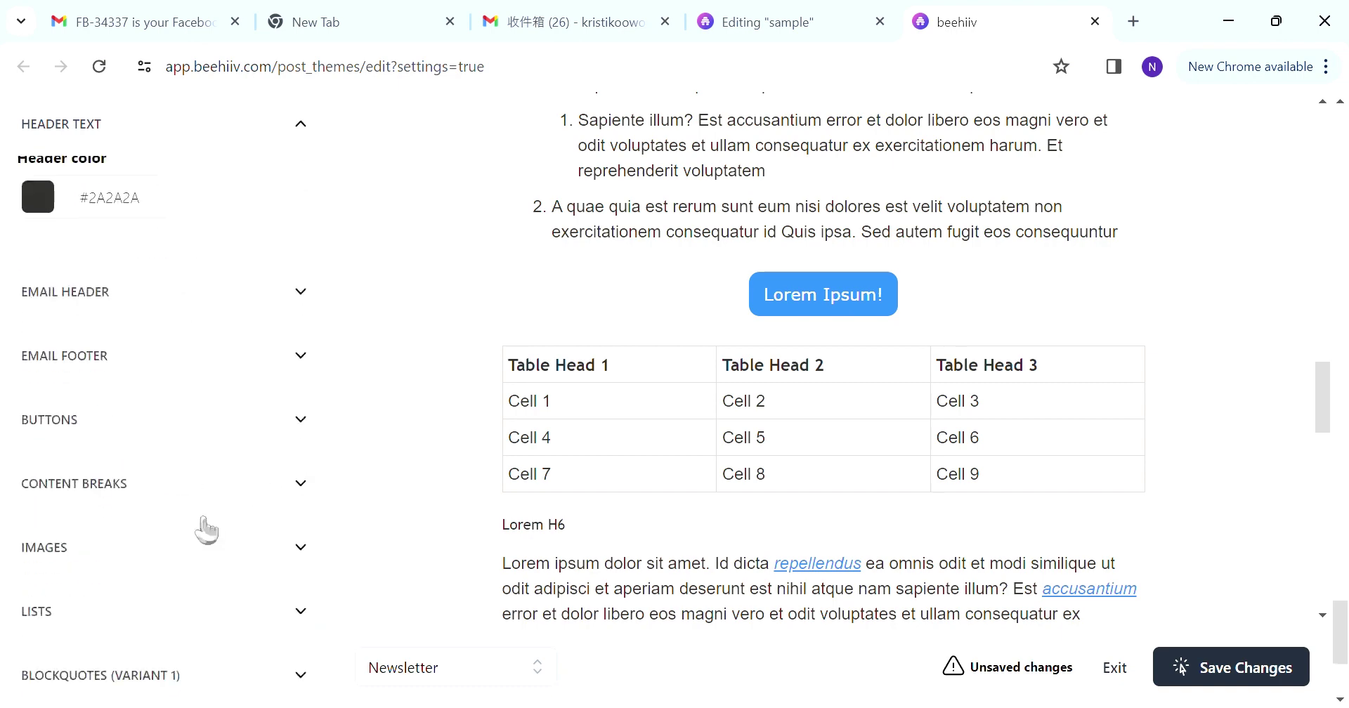
left_click(1208, 665)
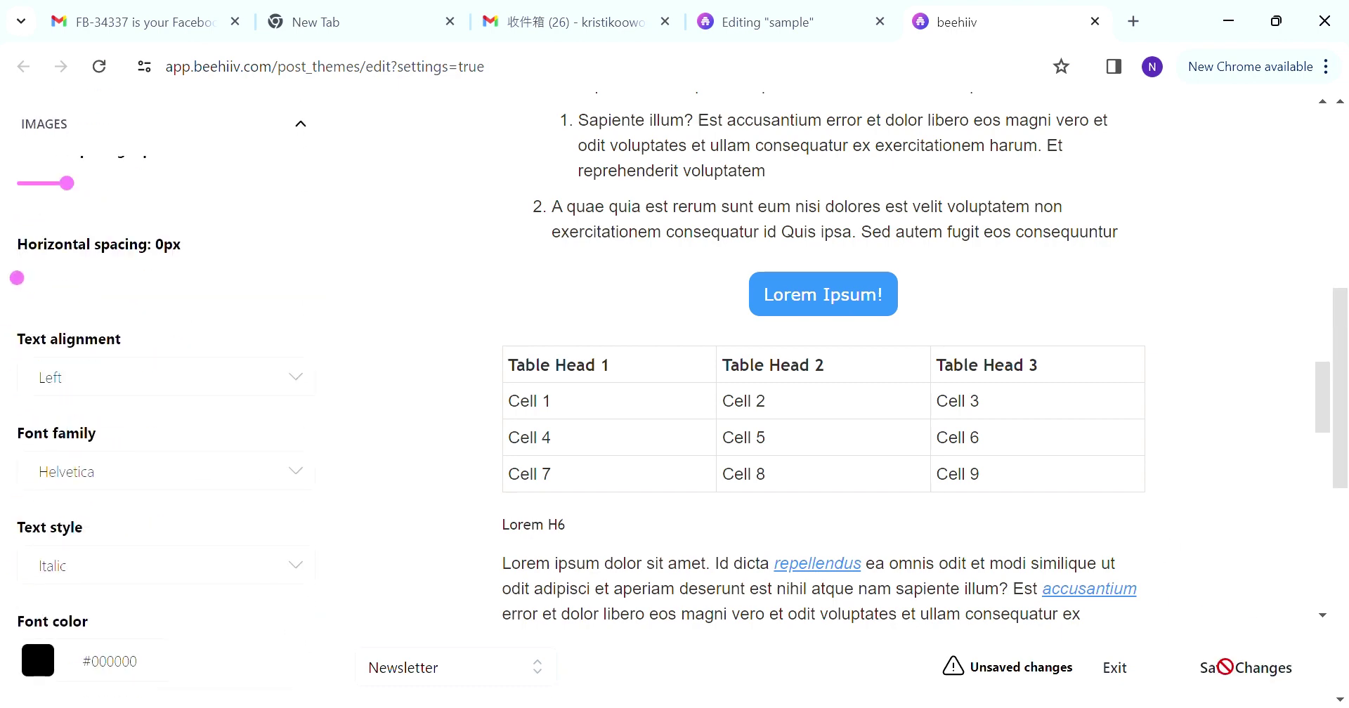
Return to the "sample" post and write "Intro para (random fact, something that just happened etc)" below the logo.
left_click(768, 21)
left_click(356, 410)
type("Intro para ")
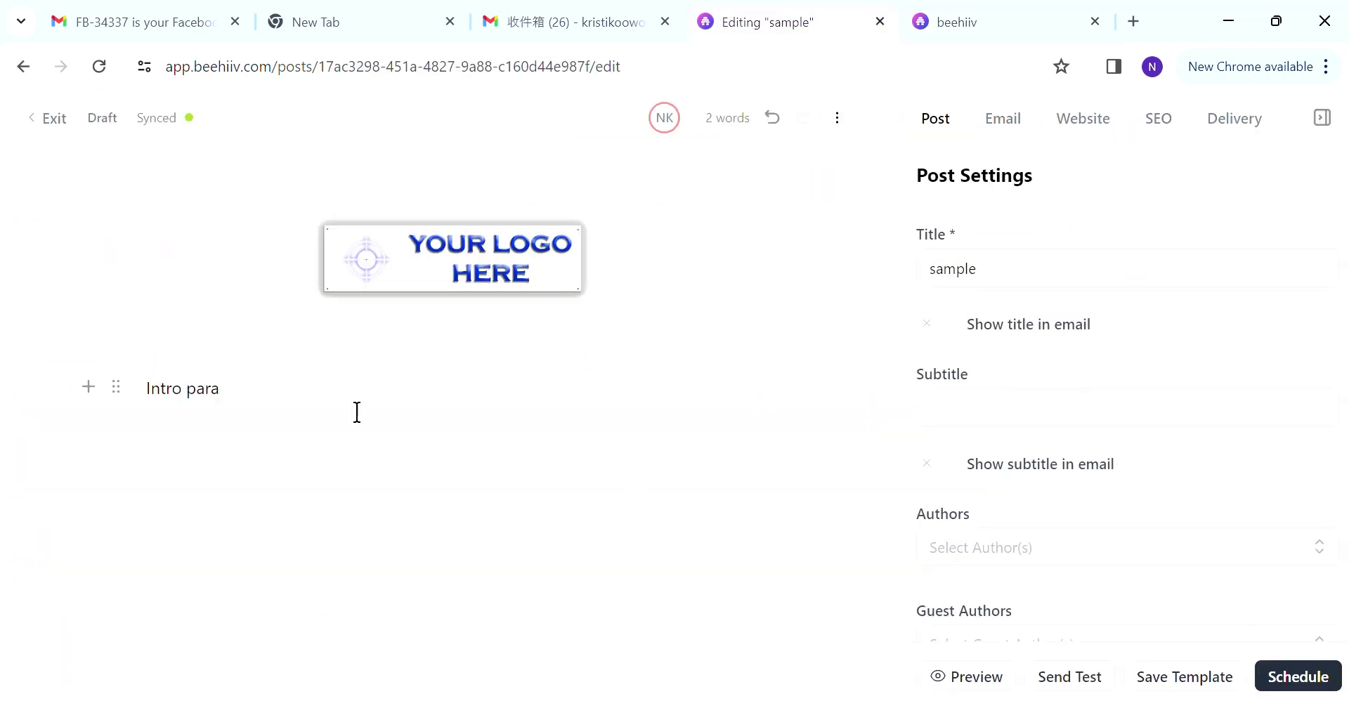
type("(")
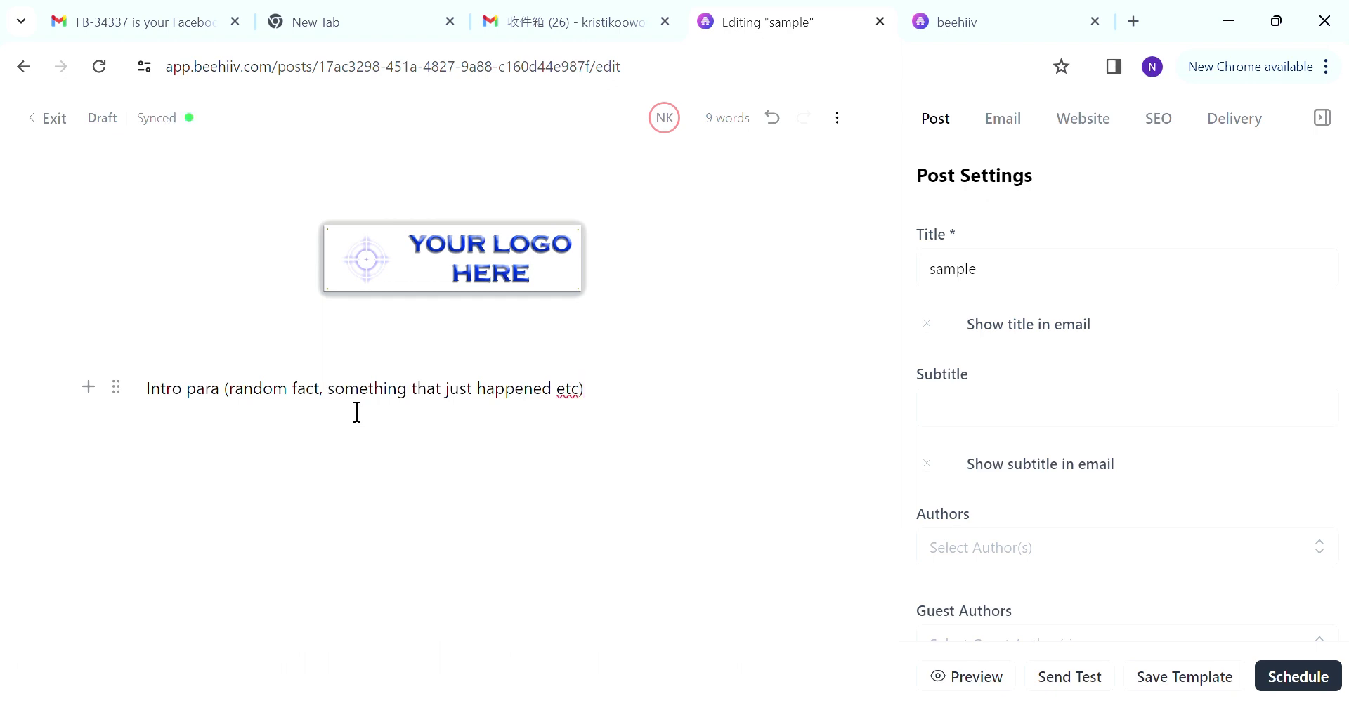
key("Return")
type("jdljafsj")
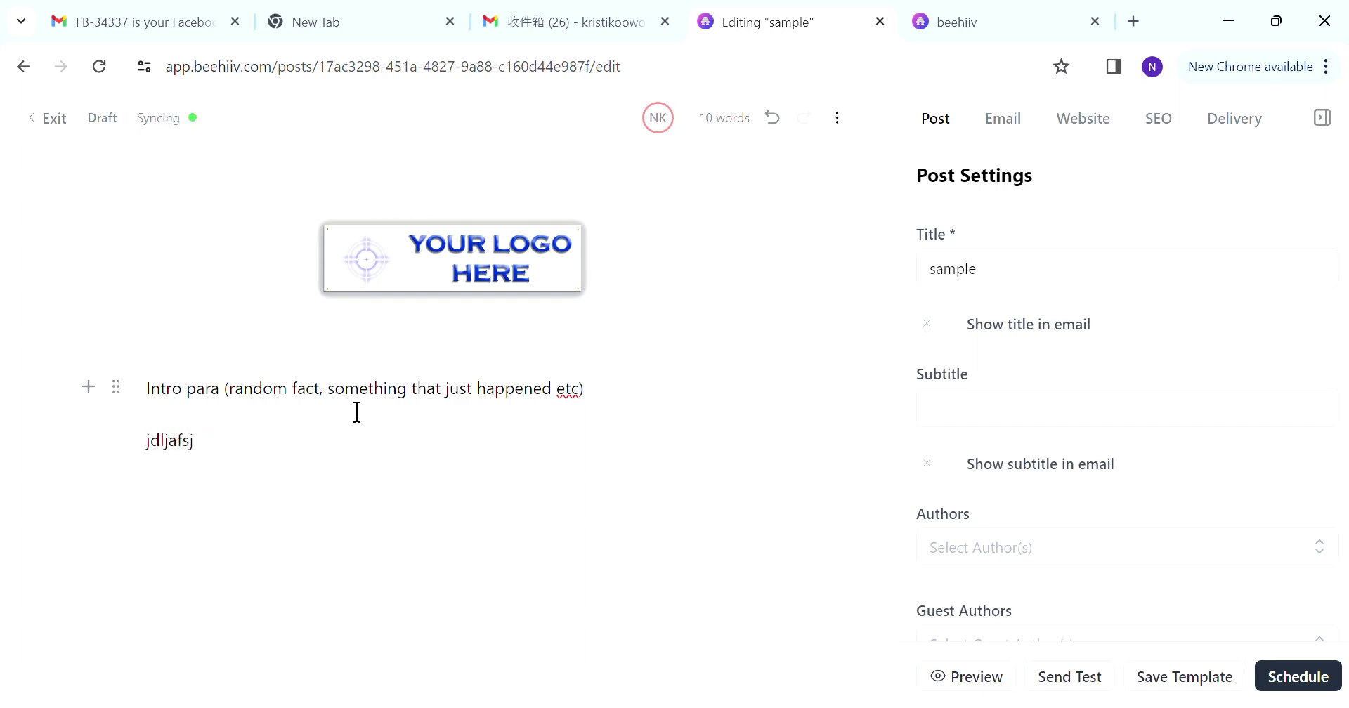
key("BackSpace")
key("BackSpace")
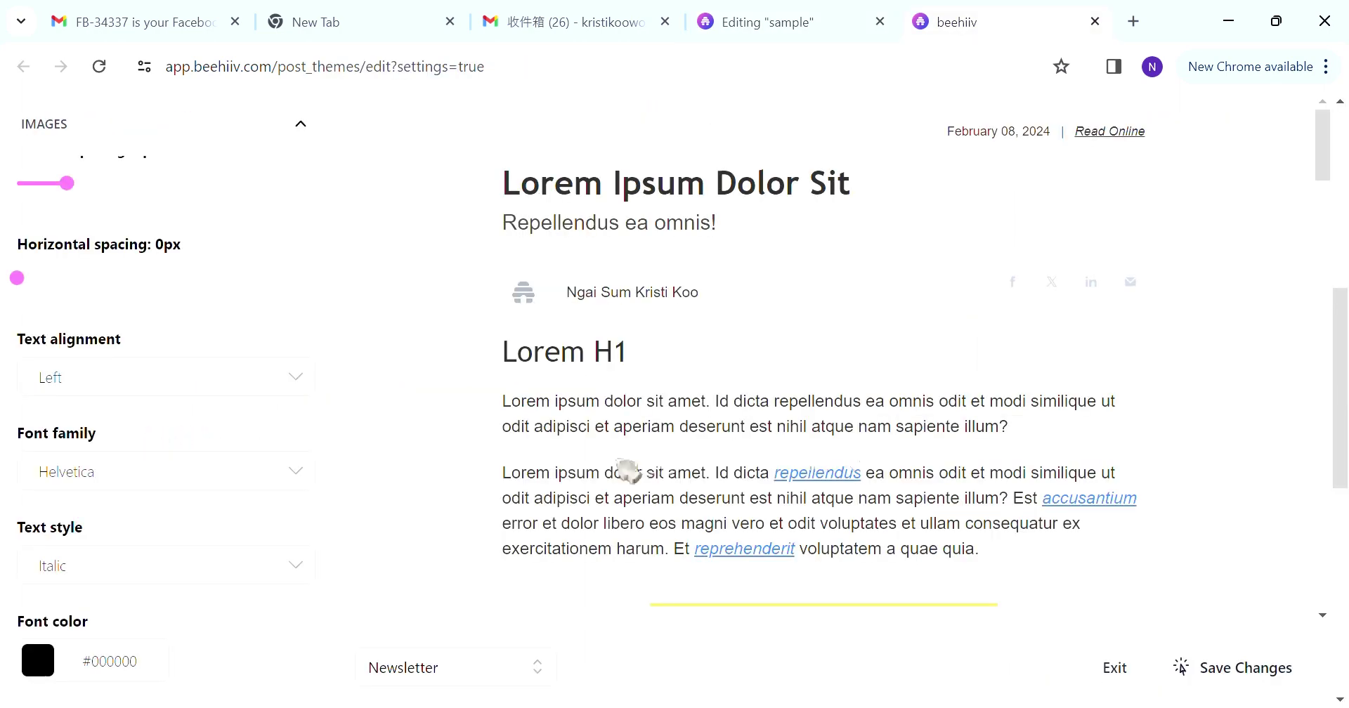
Fill out the intro paragraph with placeholder x text and write "In today's email" as a new paragraph below it.
scroll(988, 464, "down", 3)
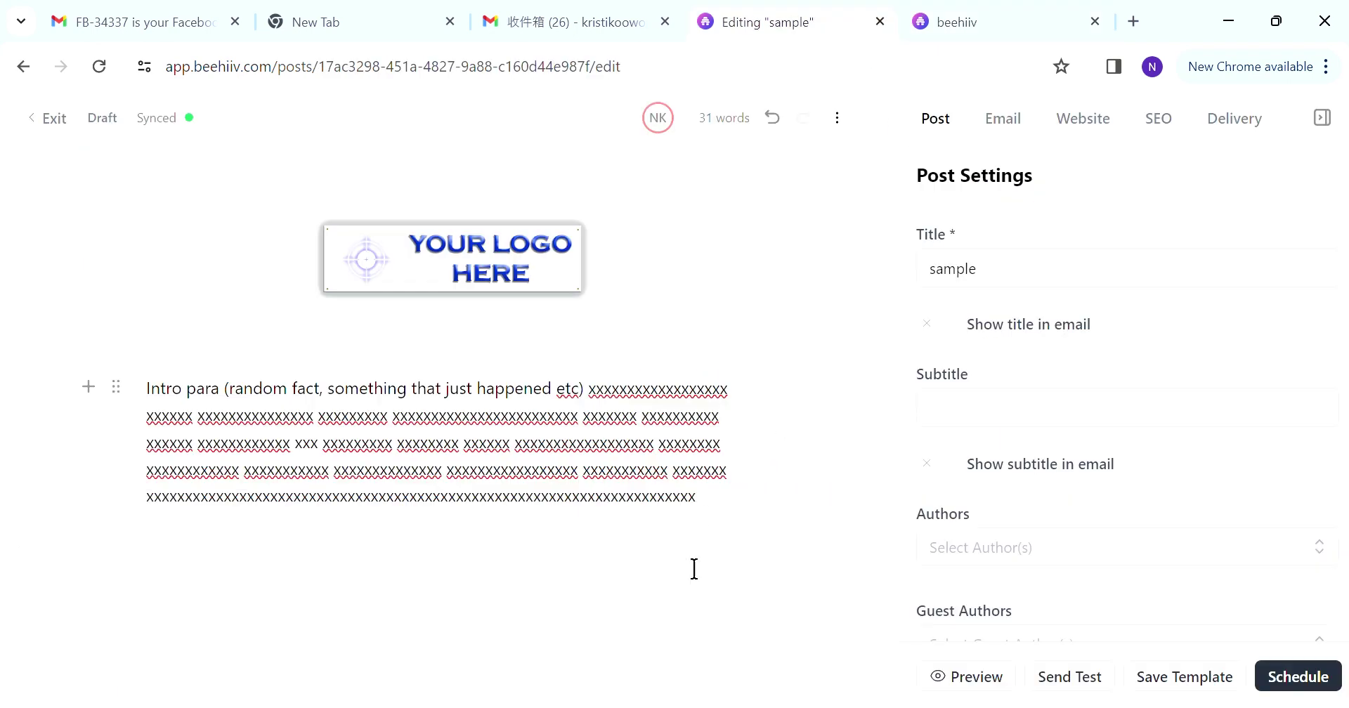
key("Return")
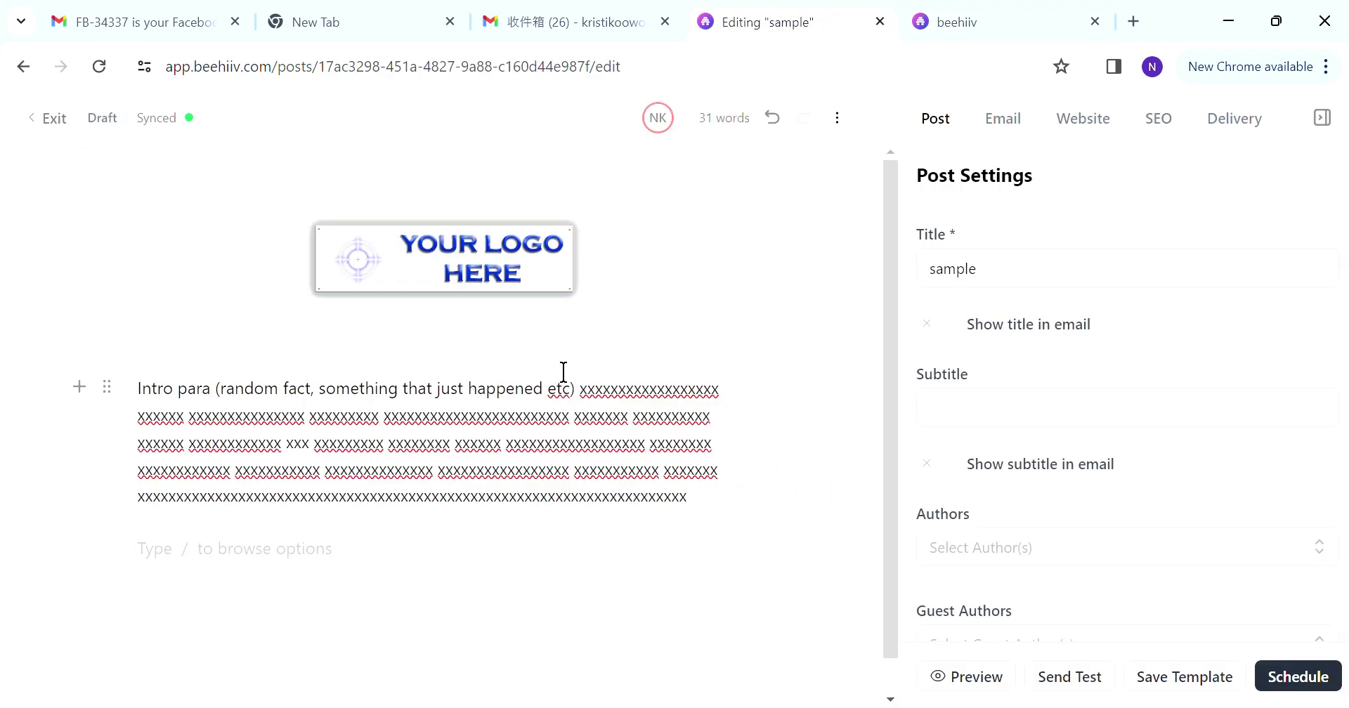
type("Wh")
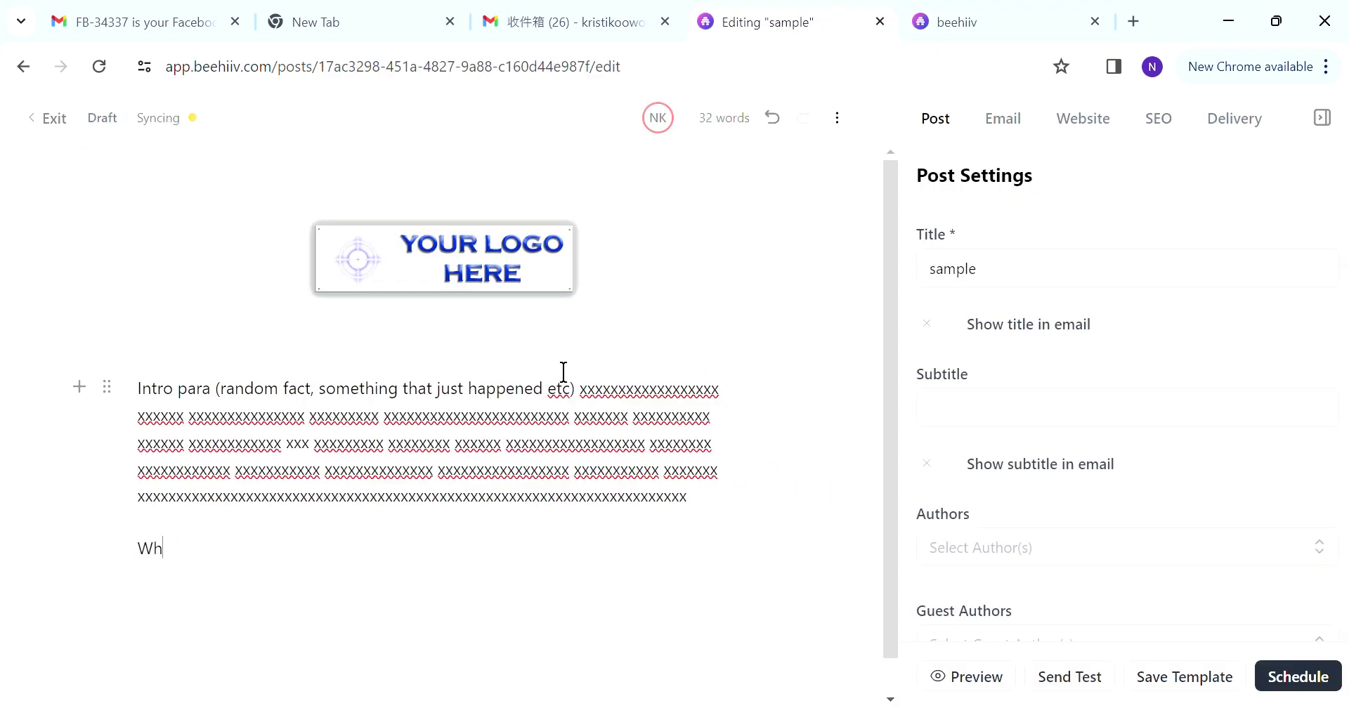
key("BackSpace")
key("BackSpace")
type("In today's")
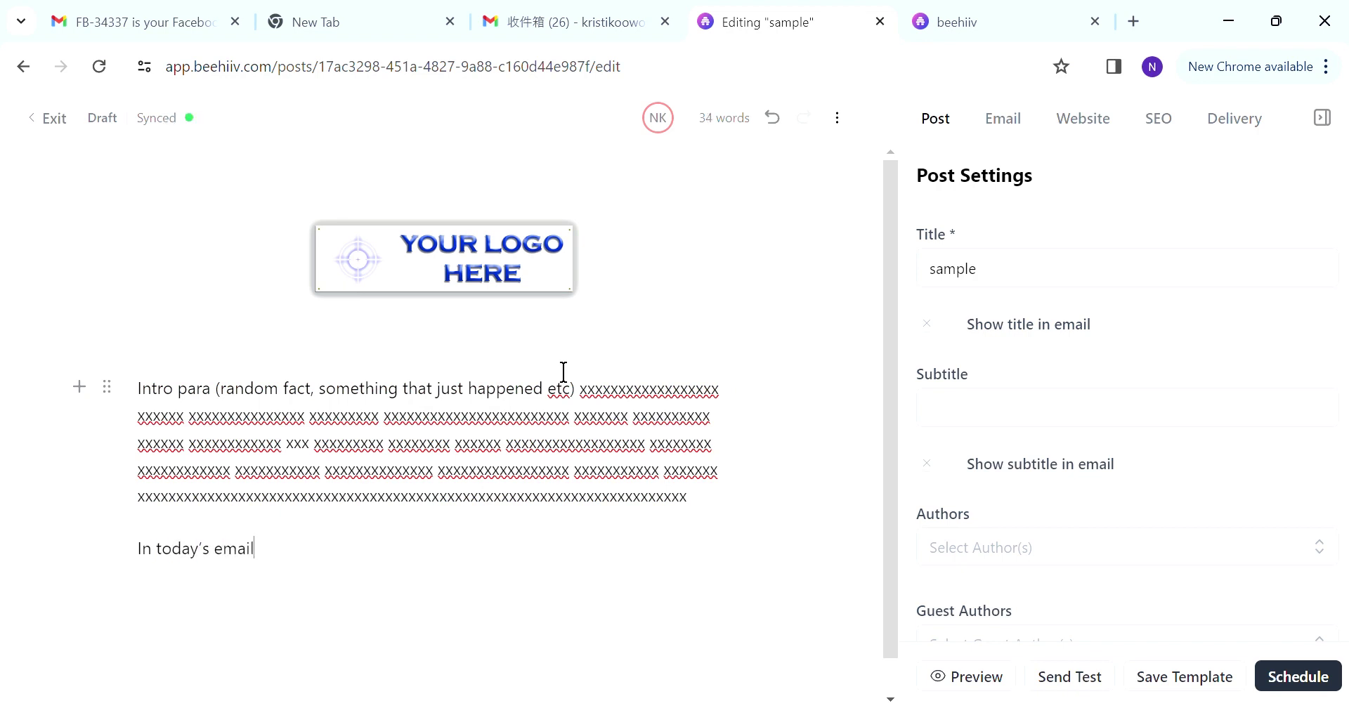
Start a new line and make the "In today's email" line bold.
key("Return")
scroll(551, 410, "down", 1)
left_click(106, 461)
left_click(24, 418)
Insert a bullet list below the bold line with the first item "A $5 Iphone?!: The Sales of Second-Hand Items".
left_click(310, 510)
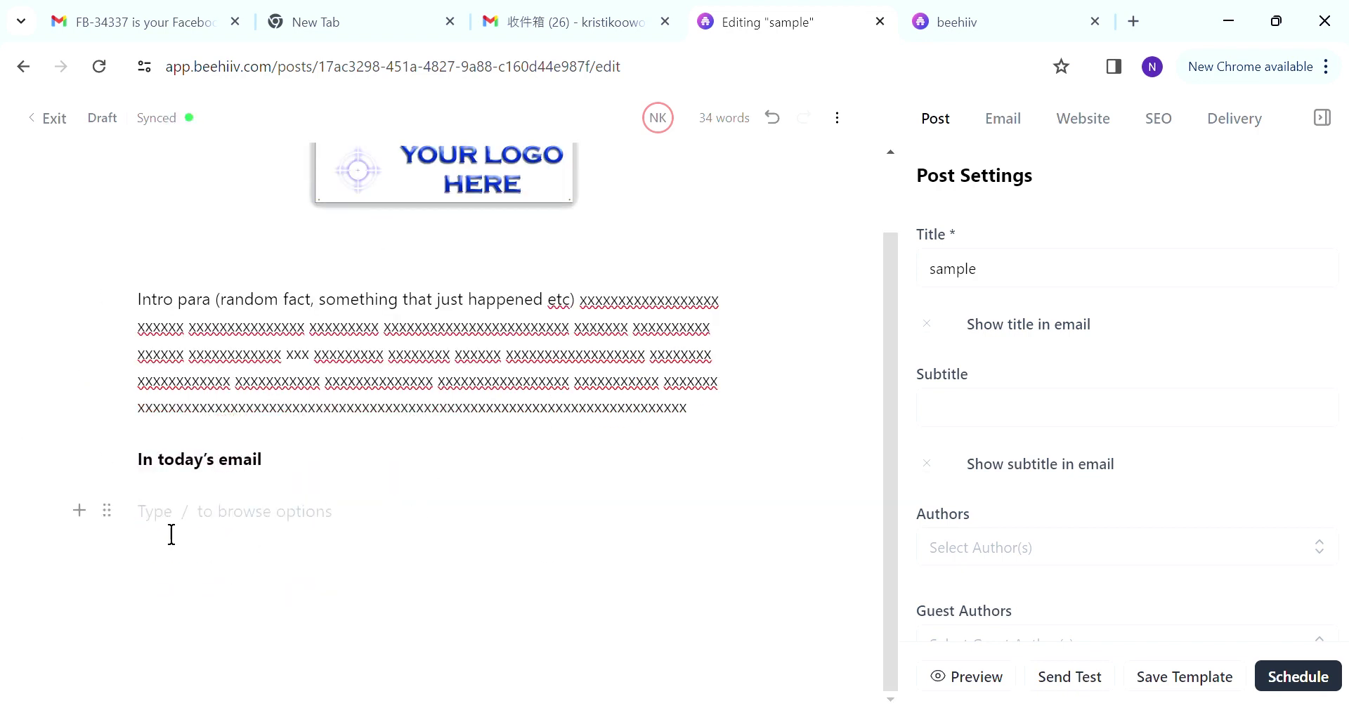
type("/")
left_click(196, 587)
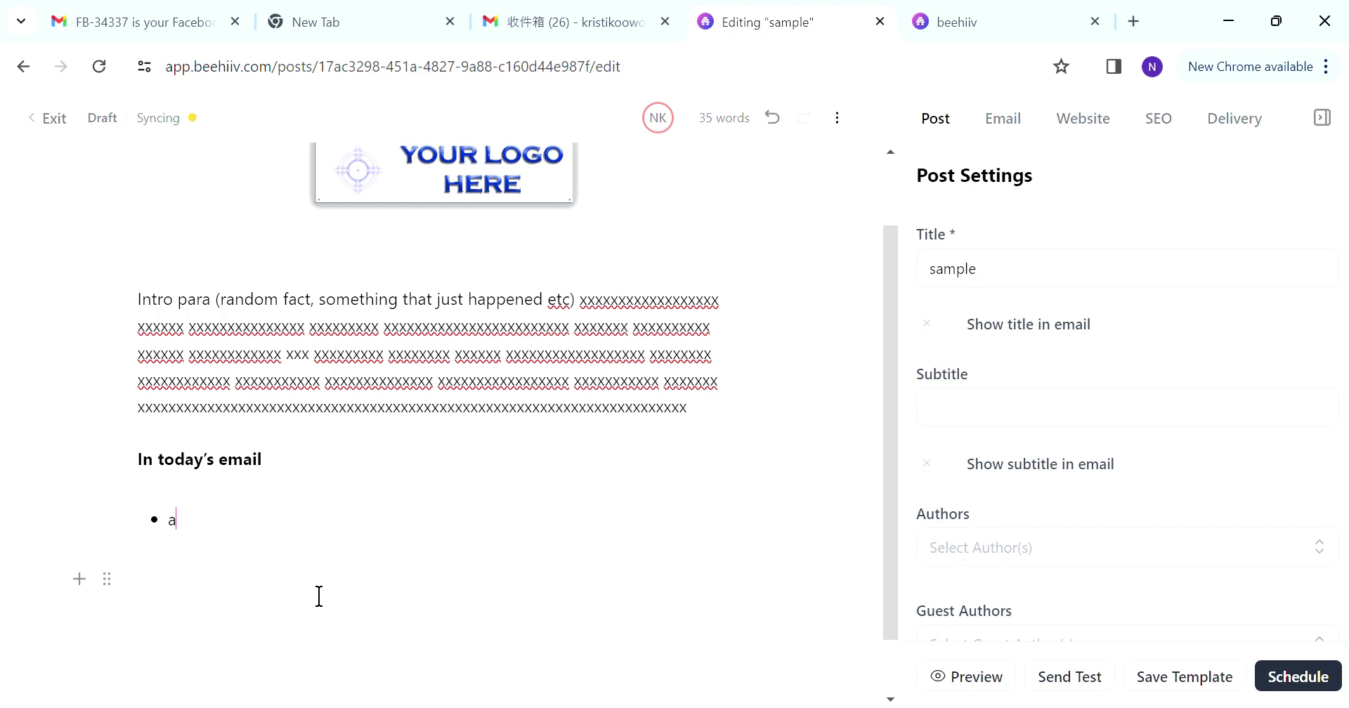
type("A 5 do")
key("BackSpace")
key("BackSpace")
key("BackSpace")
key("BackSpace")
type("$5 Iphone?! :")
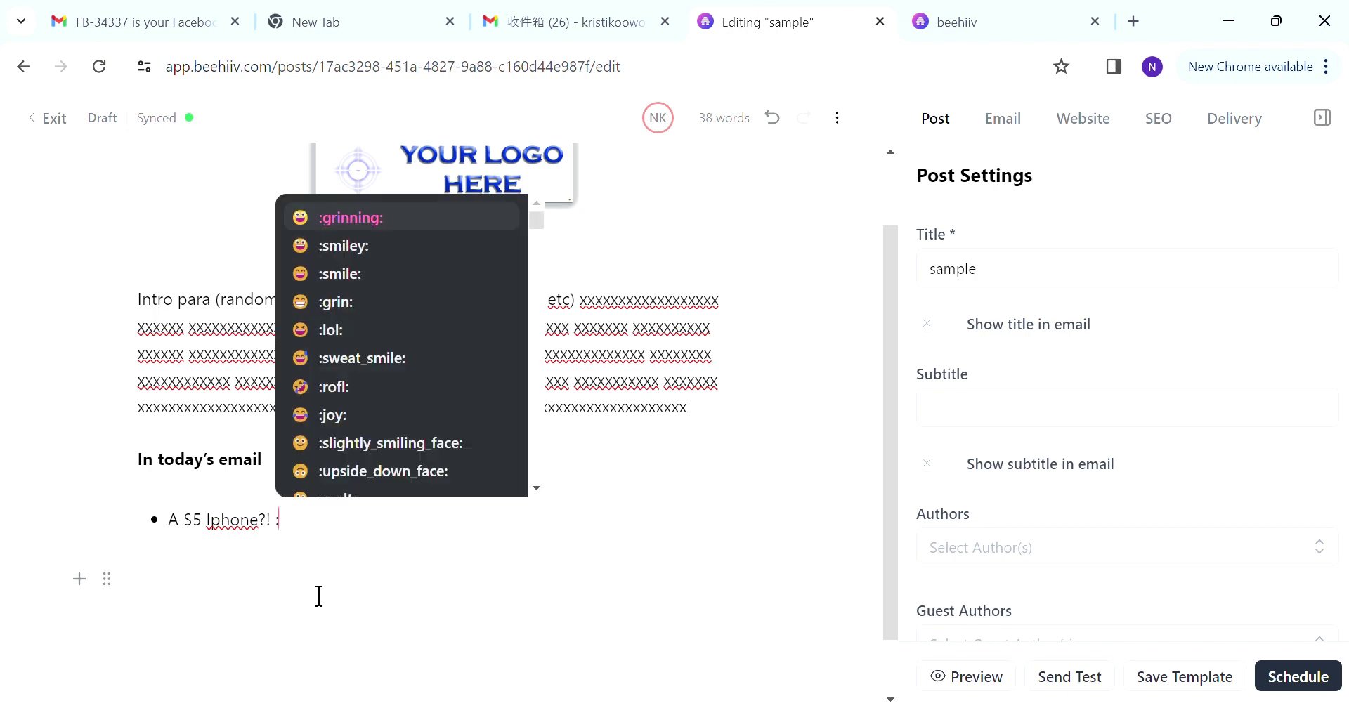
key("BackSpace")
key("BackSpace")
type(": The ")
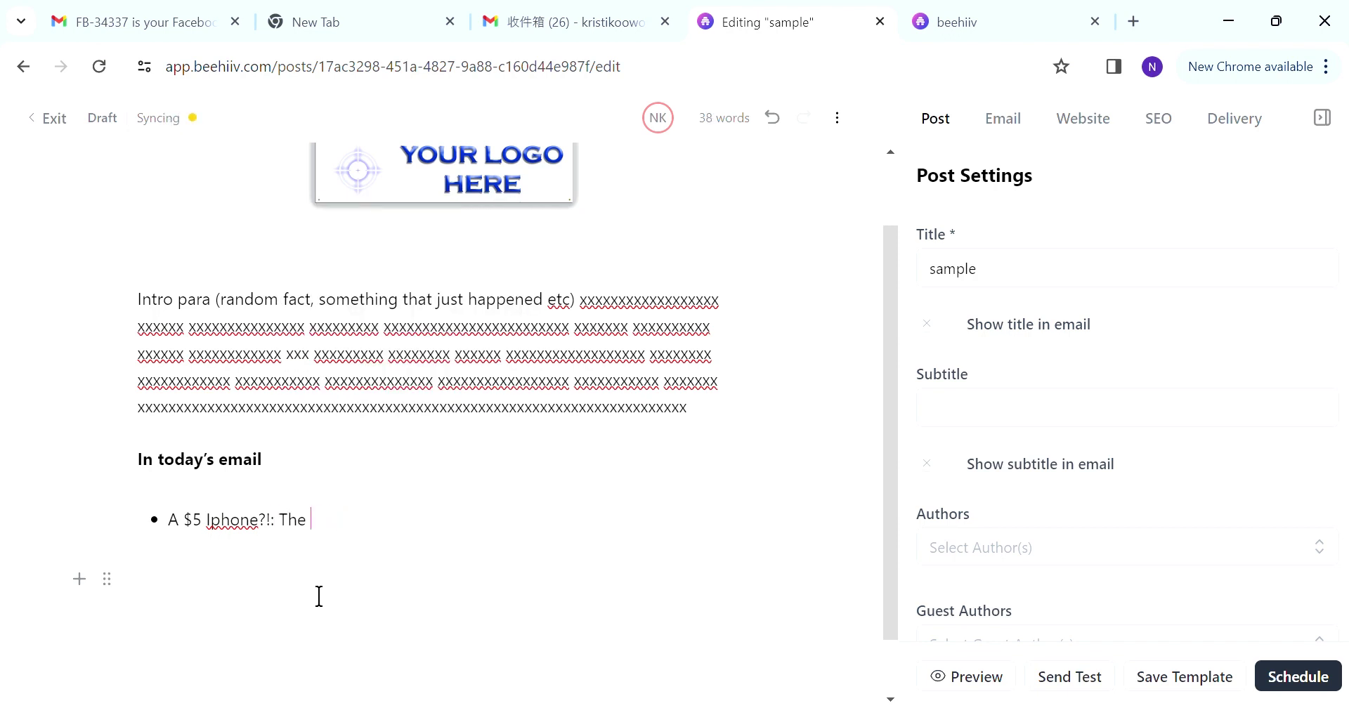
type("Sales of Second-Hand ")
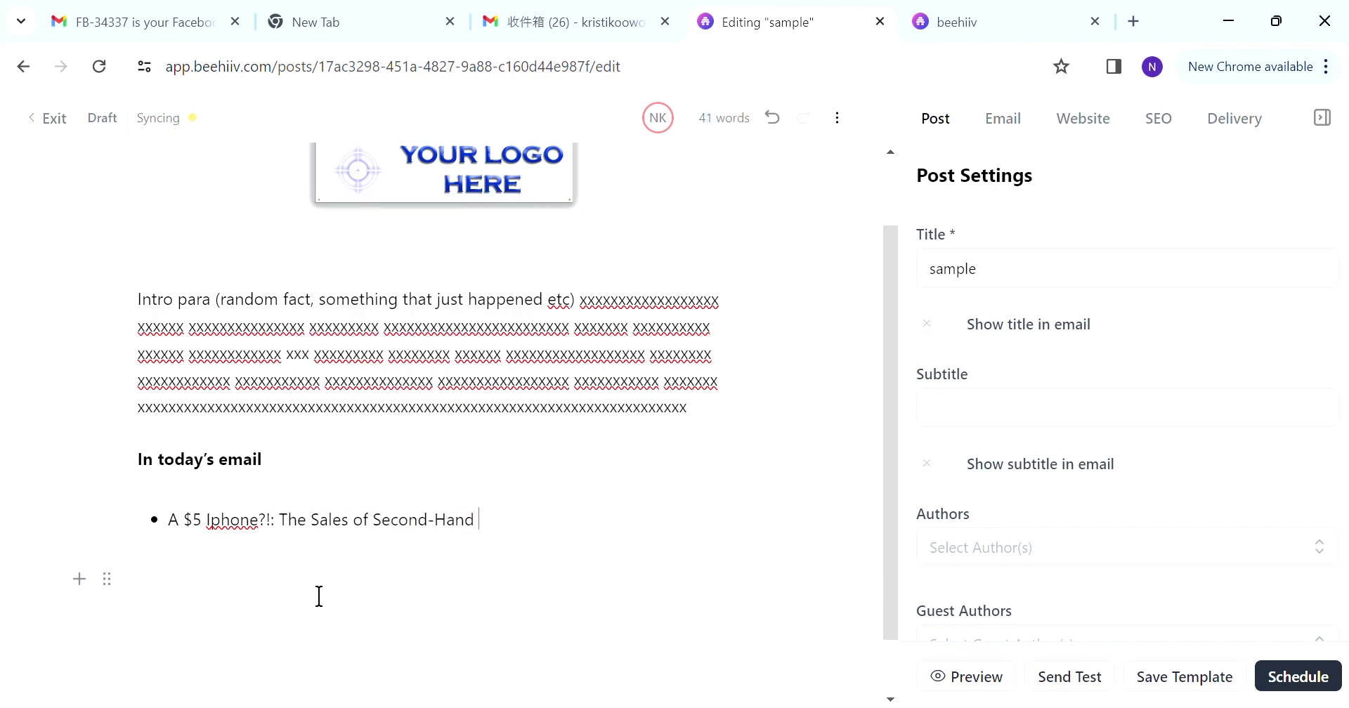
type("Items")
Add two more bullets, "Blah Blah: basbjskscja.cjdd" and "wwwww: hjskdklashjkdssjd".
key("Return")
type("b")
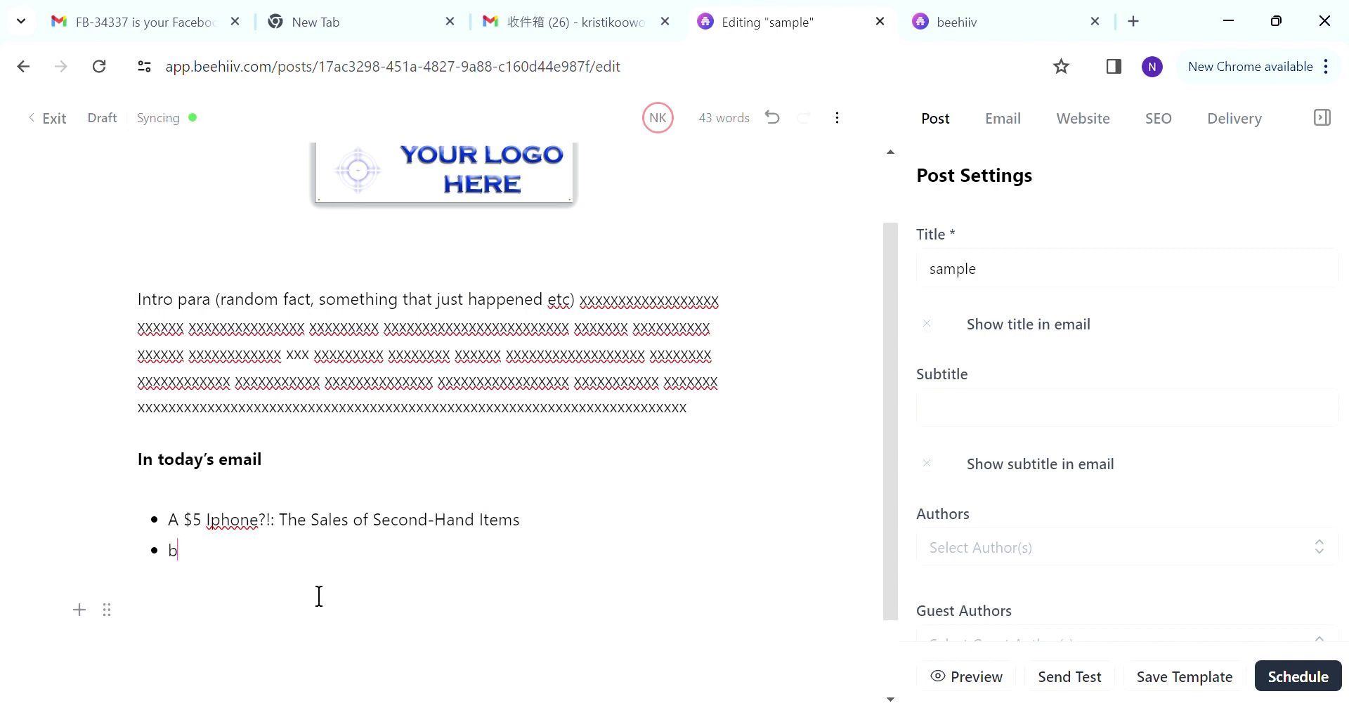
key("BackSpace")
type("Blah Blah:")
key("BackSpace")
type(": basbjskscja.cjdd")
key("Return")
type("wwwwww: hjskdklashjkdssjd")
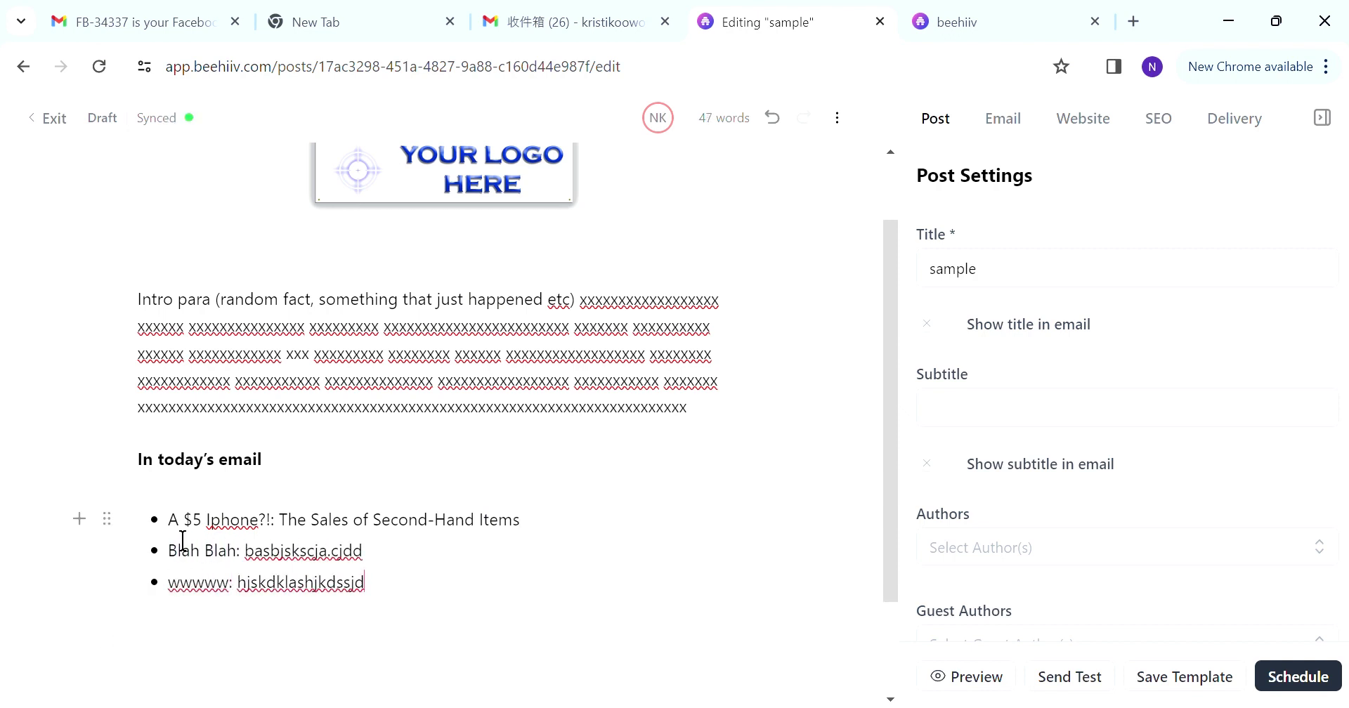
Bold the bullet lead-ins "A $5 iPhone?!:", "Blah Blah" and "wwwww:", correcting the first one's spelling to iPhone.
left_click_drag(169, 520, 272, 521)
left_click(23, 479)
left_click(254, 558)
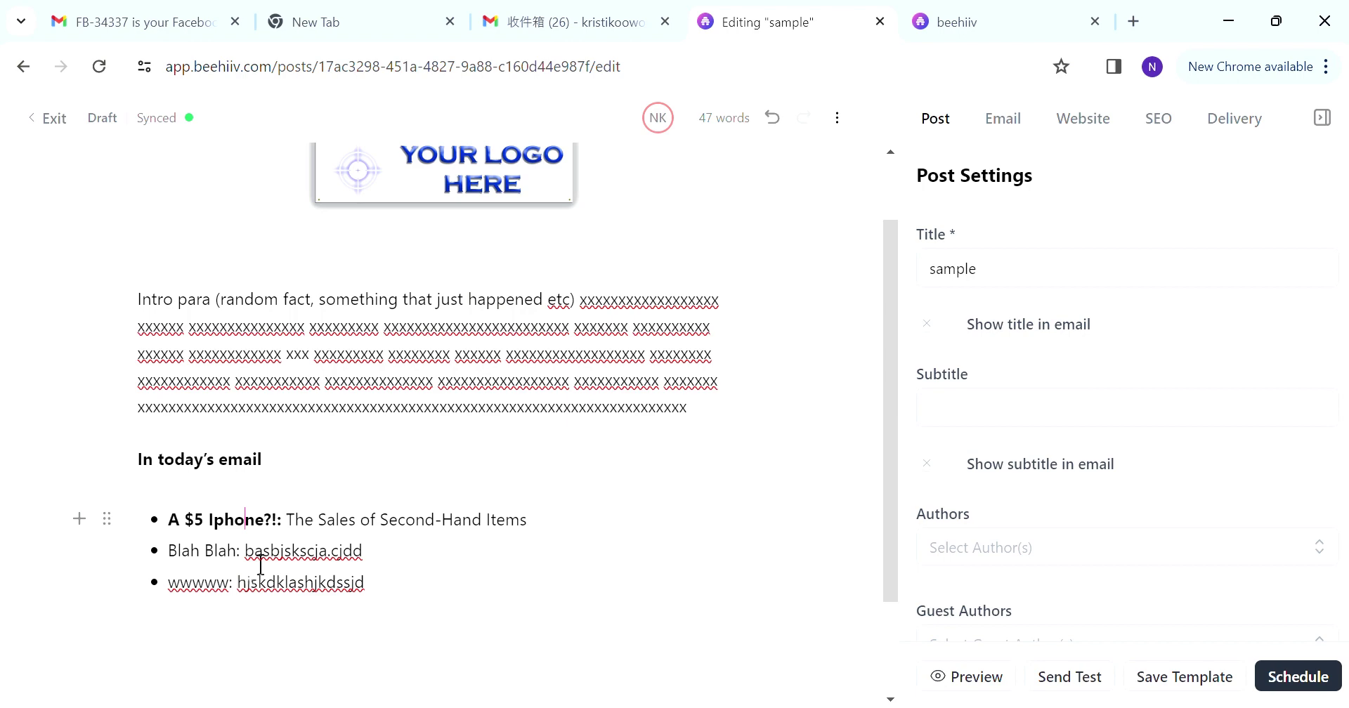
left_click_drag(168, 552, 236, 552)
left_click(23, 510)
left_click_drag(168, 583, 232, 584)
left_click(24, 542)
left_click(261, 641)
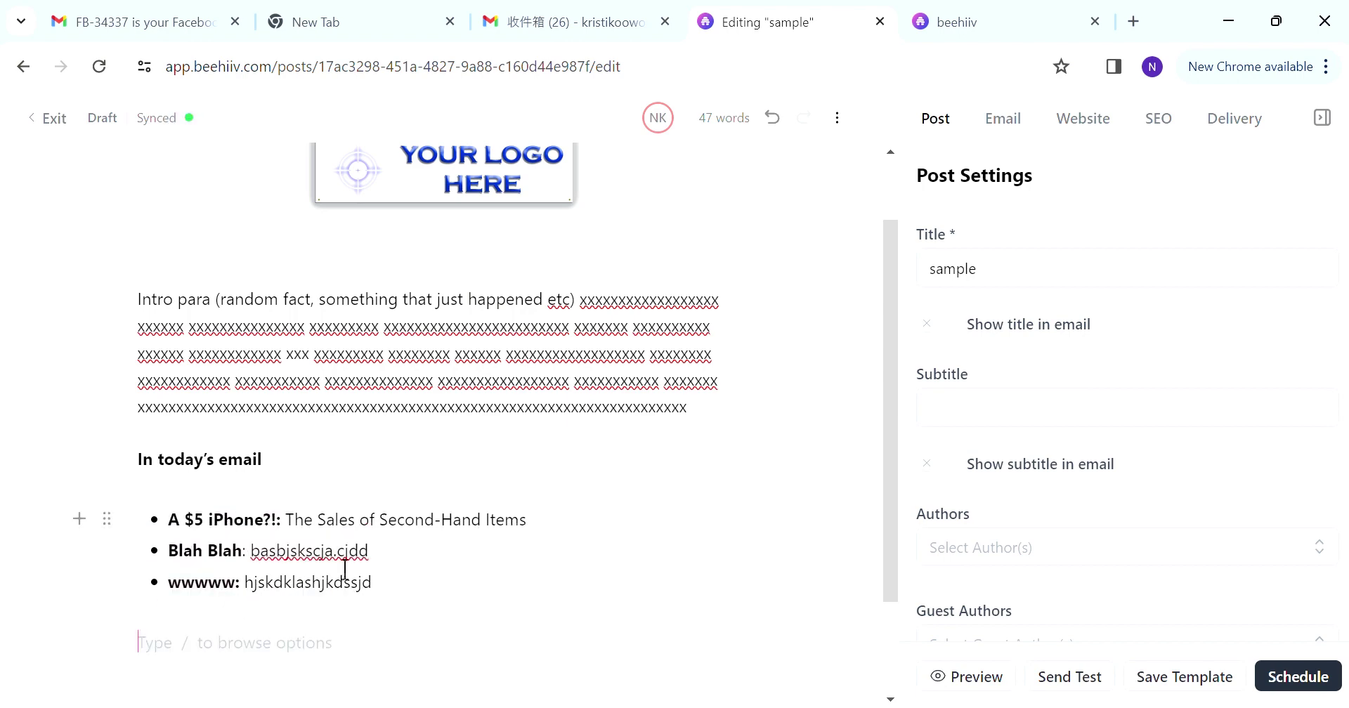
Justify the text of the intro paragraph.
scroll(437, 498, "down", 2)
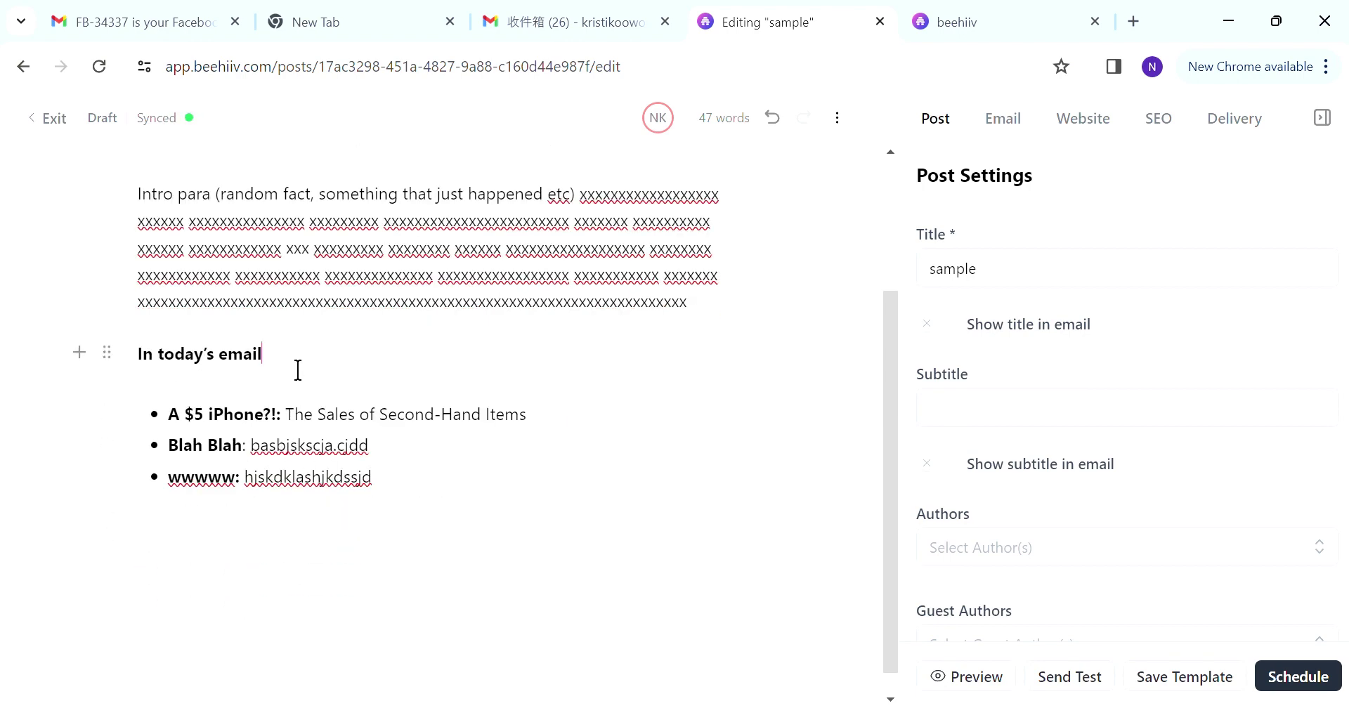
scroll(482, 503, "up", 3)
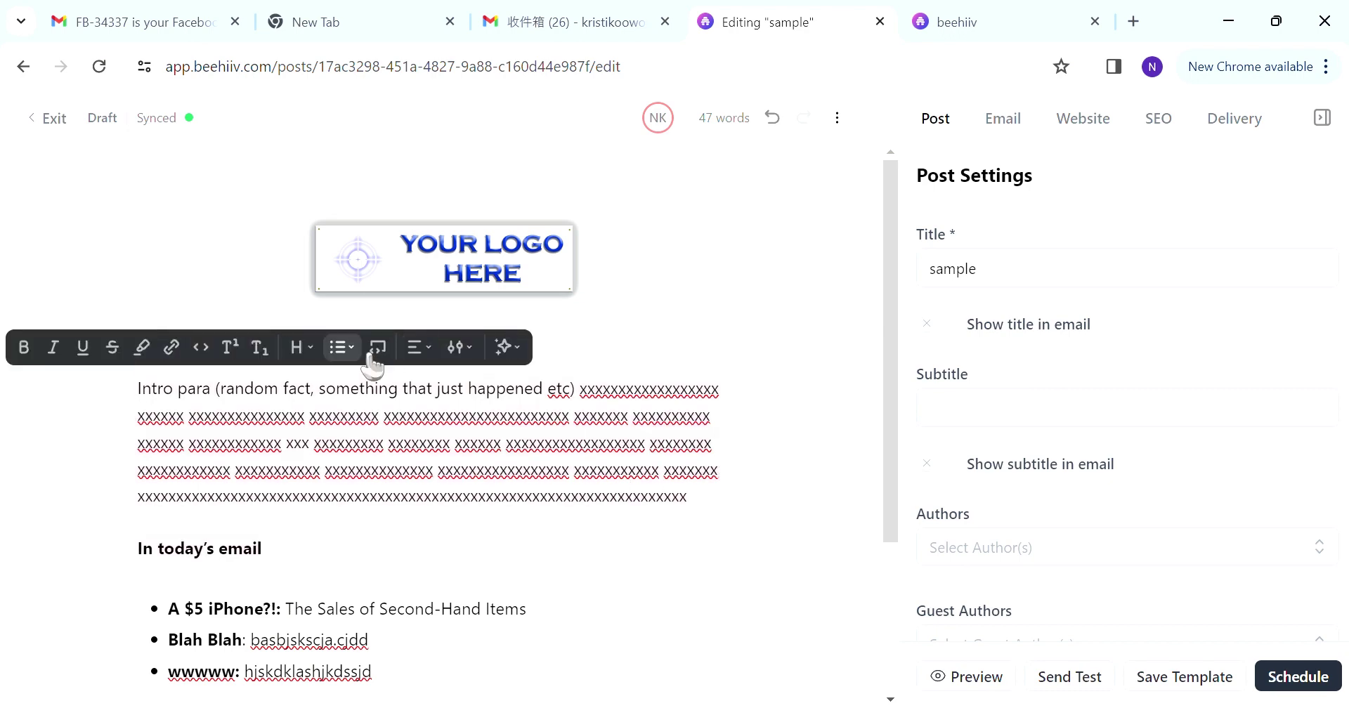
left_click(419, 347)
left_click(465, 310)
left_click(409, 309)
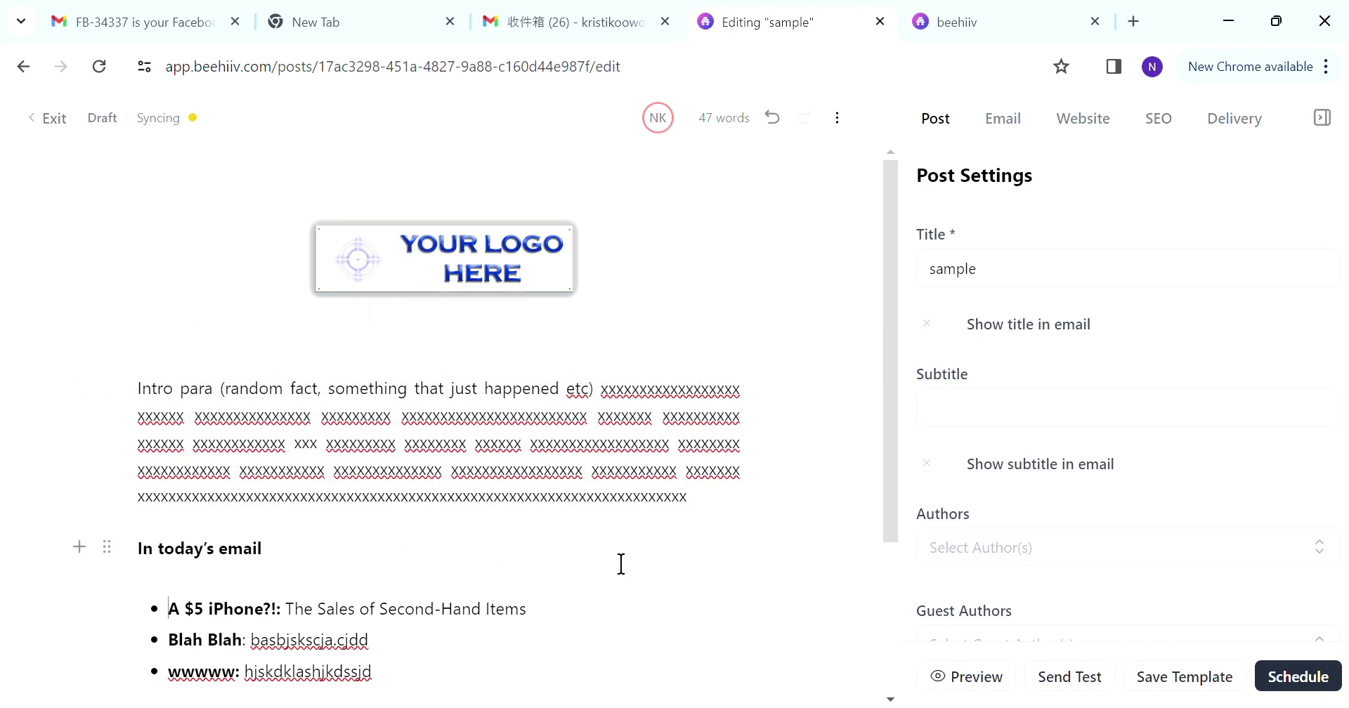
left_click_drag(689, 498, 142, 393)
left_click(156, 407)
left_click_drag(714, 512, 139, 385)
left_click_drag(161, 387, 645, 518)
left_click(562, 347)
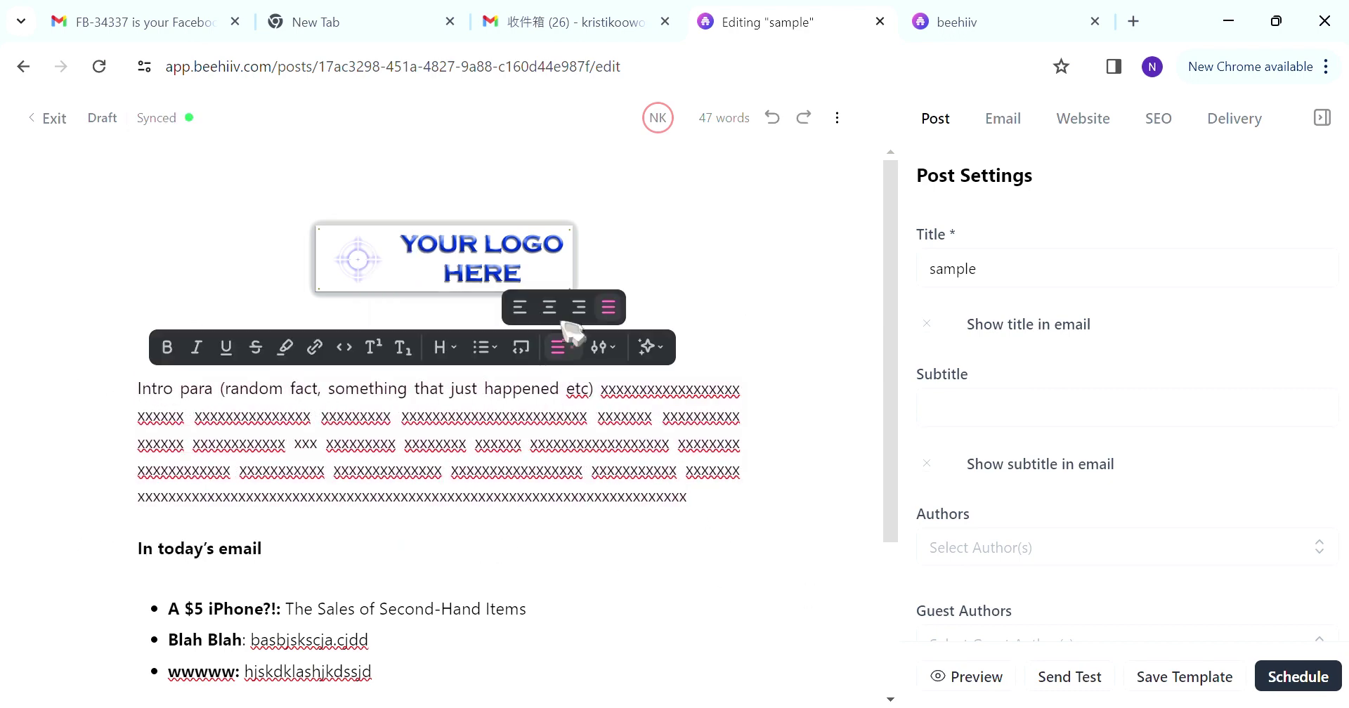
Insert a content break below the bullet list.
scroll(588, 572, "down", 3)
left_click(435, 509)
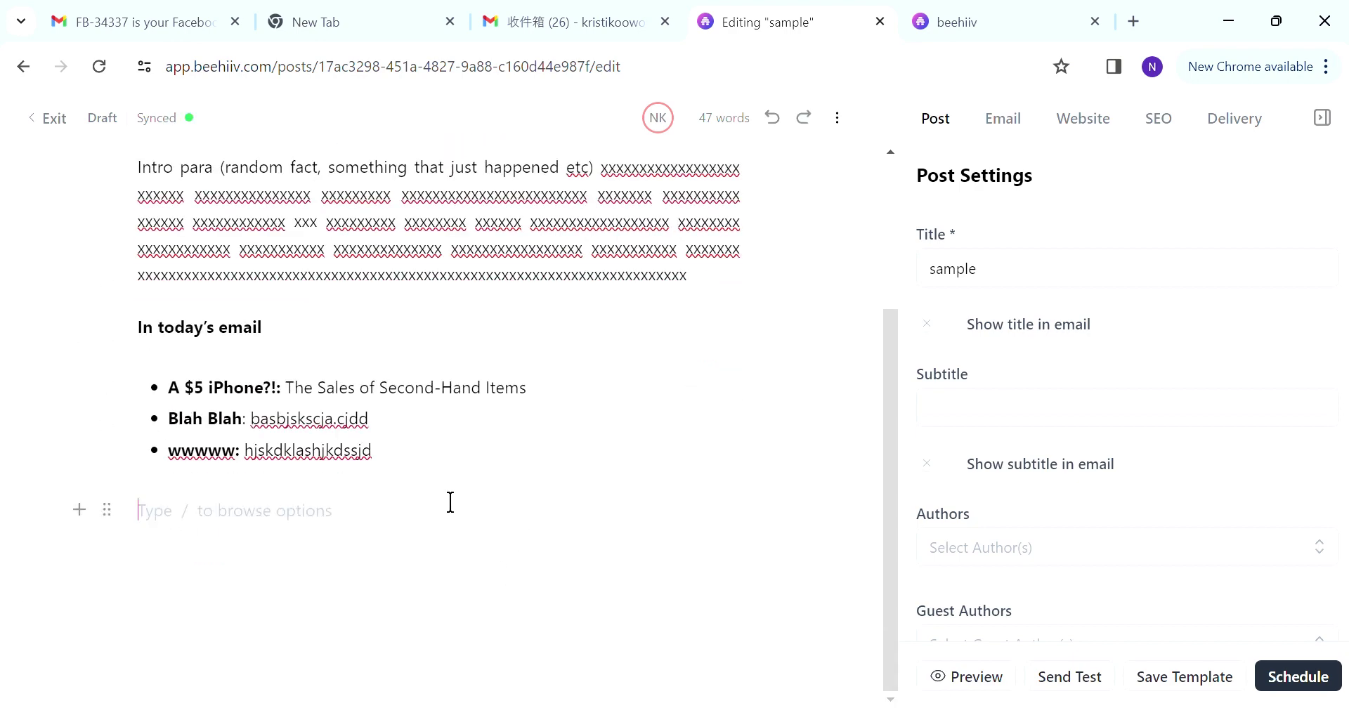
type("/")
left_click(439, 518)
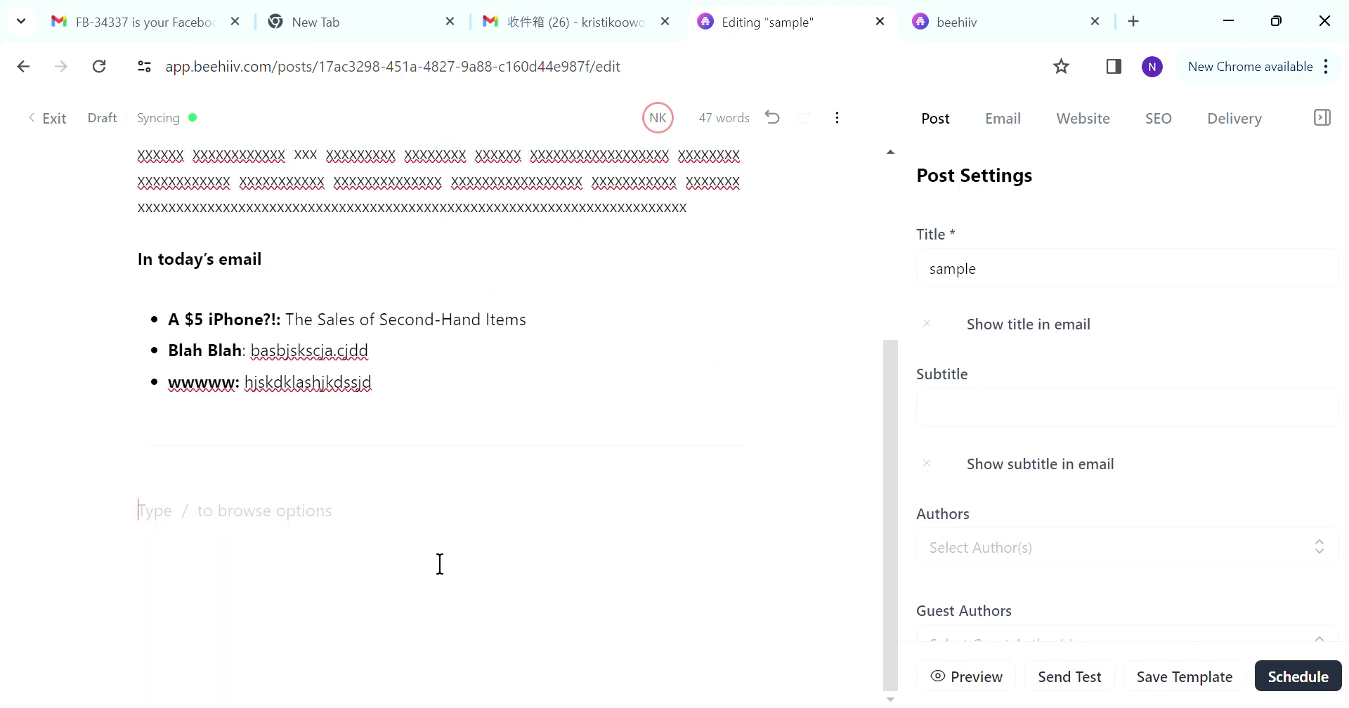
Switch to the theme editor, open the content break settings and set the break color to pale cream #EBE9D9.
left_click(983, 22)
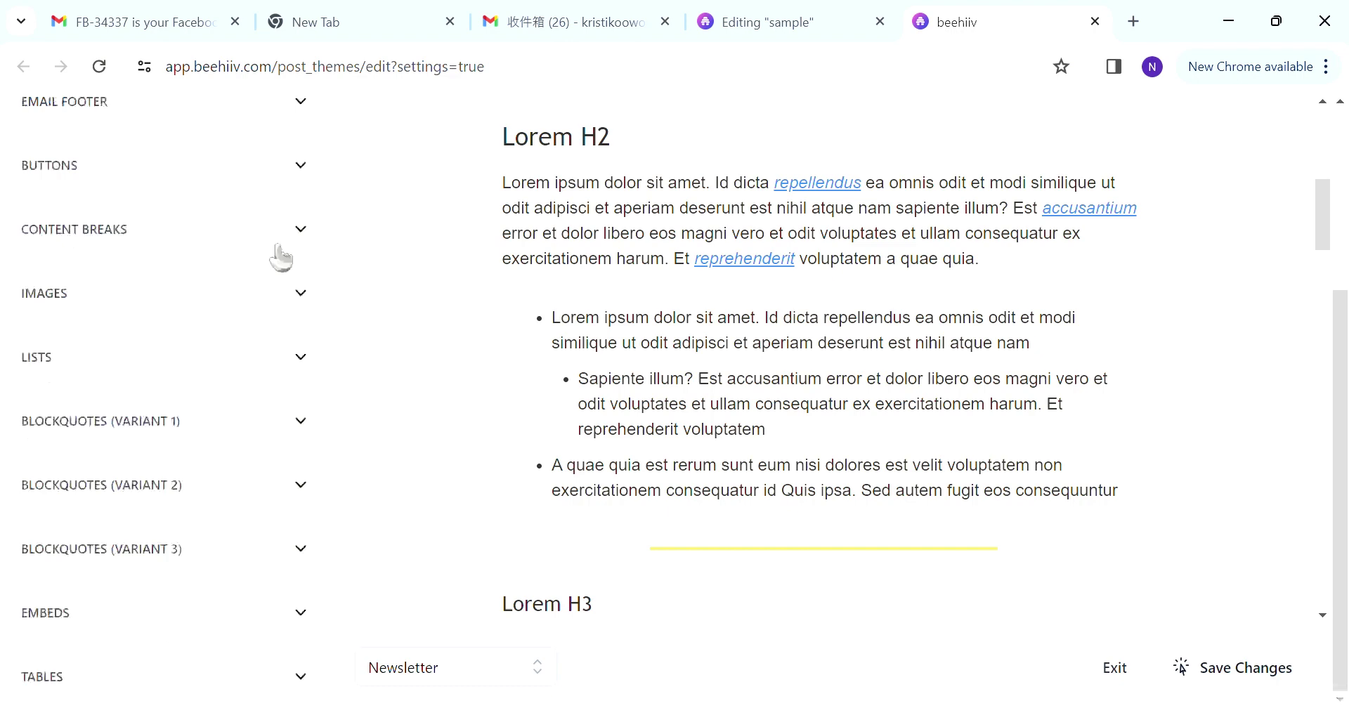
scroll(524, 492, "up", 4)
scroll(524, 492, "down", 2)
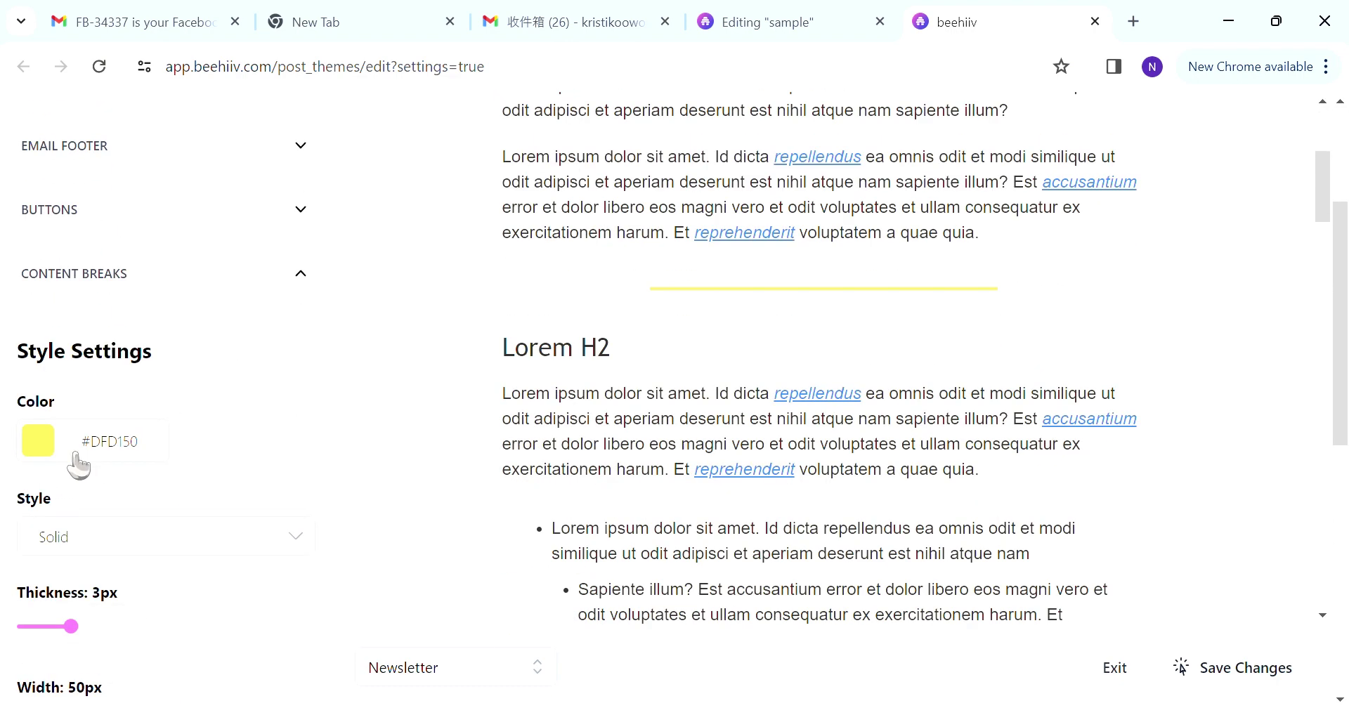
scroll(76, 454, "down", 6)
scroll(75, 453, "up", 8)
scroll(76, 453, "down", 3)
left_click(38, 358)
left_click_drag(379, 385, 241, 400)
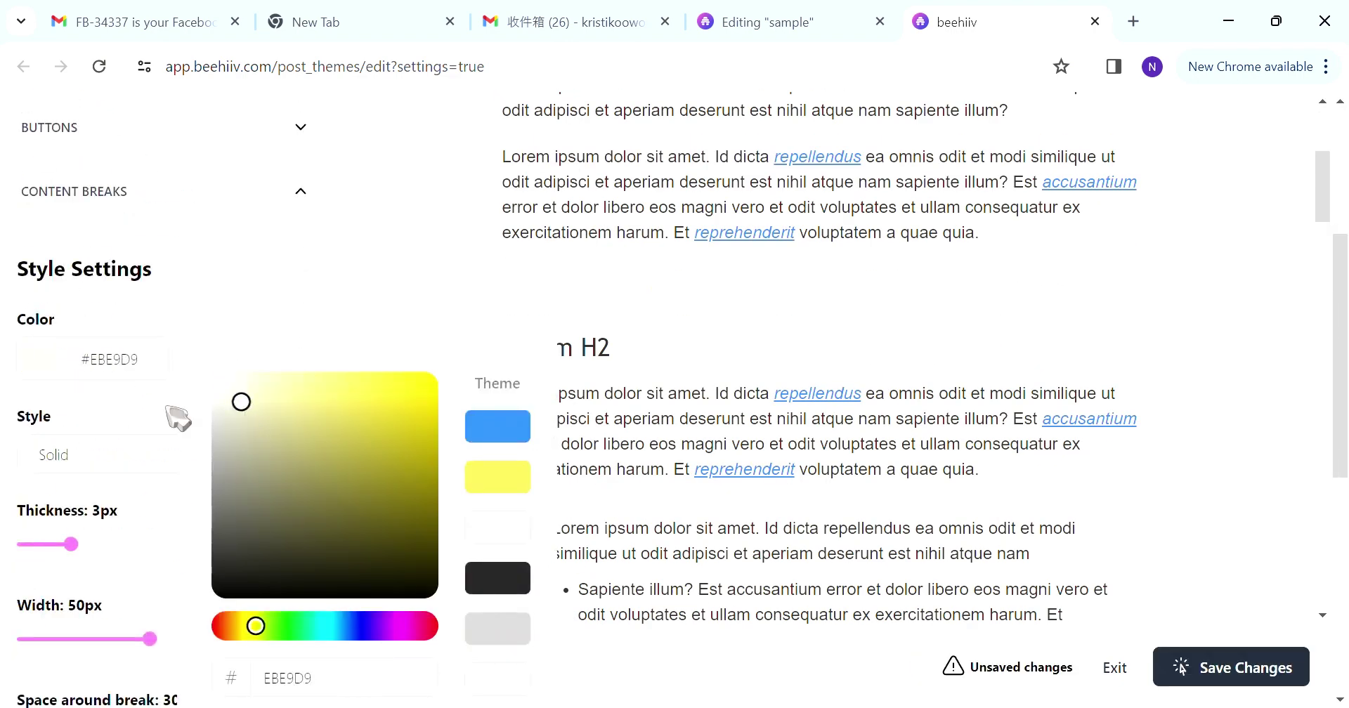
Set the content break thickness to 2px and its width to 100px.
left_click_drag(71, 545, 47, 563)
scroll(120, 520, "down", 3)
left_click_drag(150, 428, 352, 506)
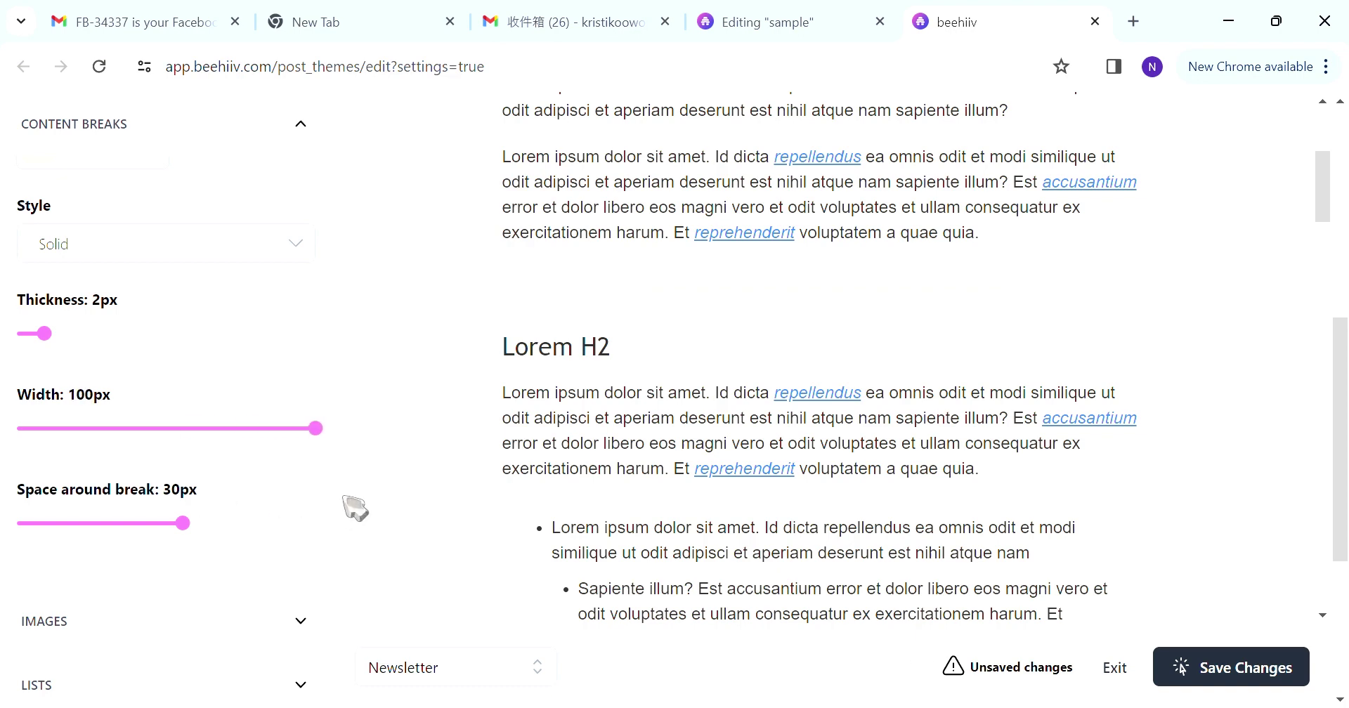
Change the content break color to light gray #E4E4E4.
scroll(126, 253, "up", 2)
left_click(126, 253)
left_click_drag(228, 301, 211, 289)
left_click(199, 211)
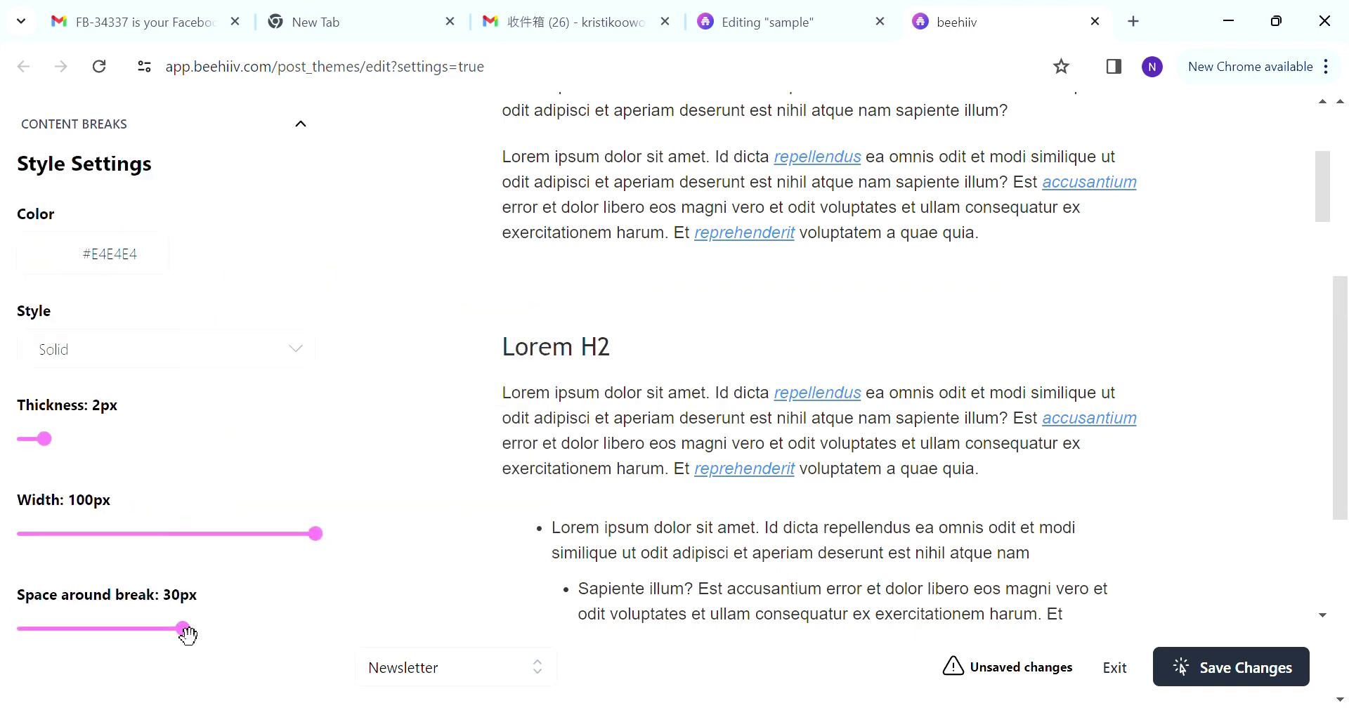
Reduce the space around content breaks, save the theme changes and return to the "sample" post.
left_click_drag(183, 629, 50, 682)
scroll(62, 694, "down", 3)
left_click(1229, 666)
left_click(800, 25)
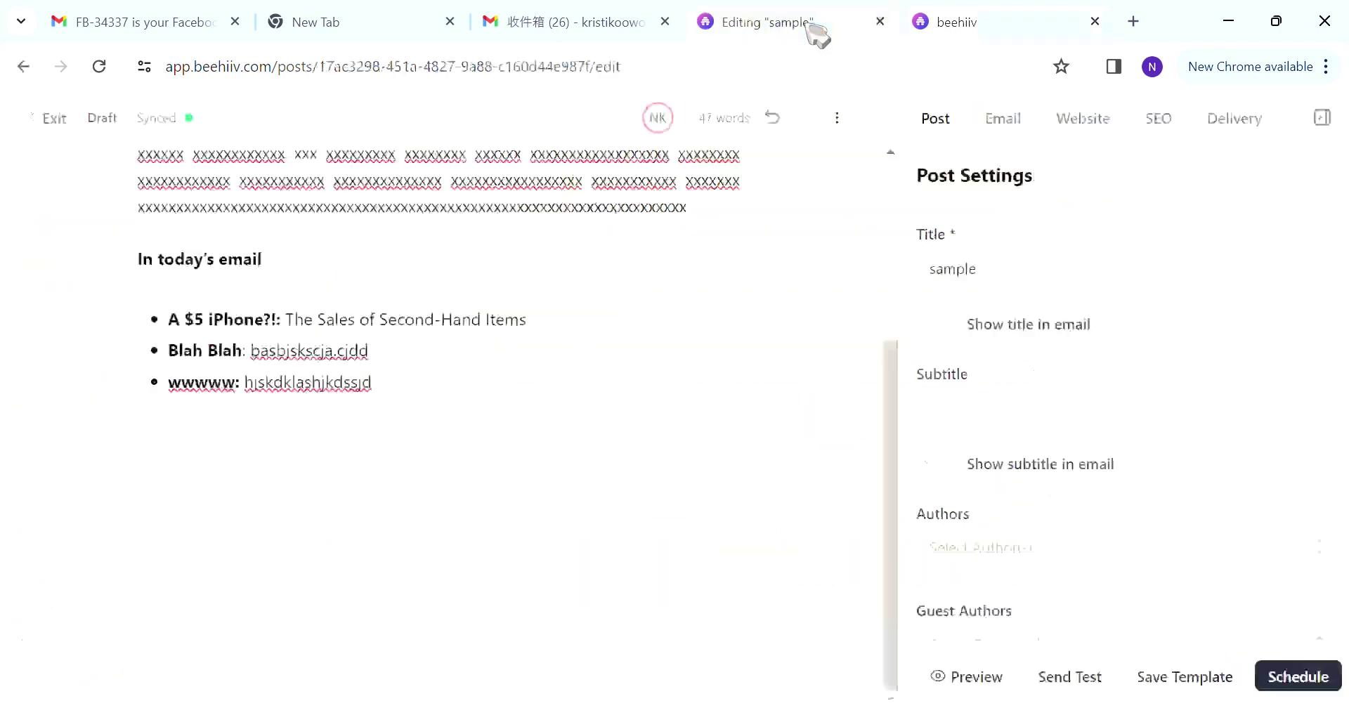
scroll(771, 380, "up", 4)
scroll(771, 379, "down", 3)
left_click(984, 24)
scroll(863, 328, "up", 1)
scroll(279, 376, "up", 5)
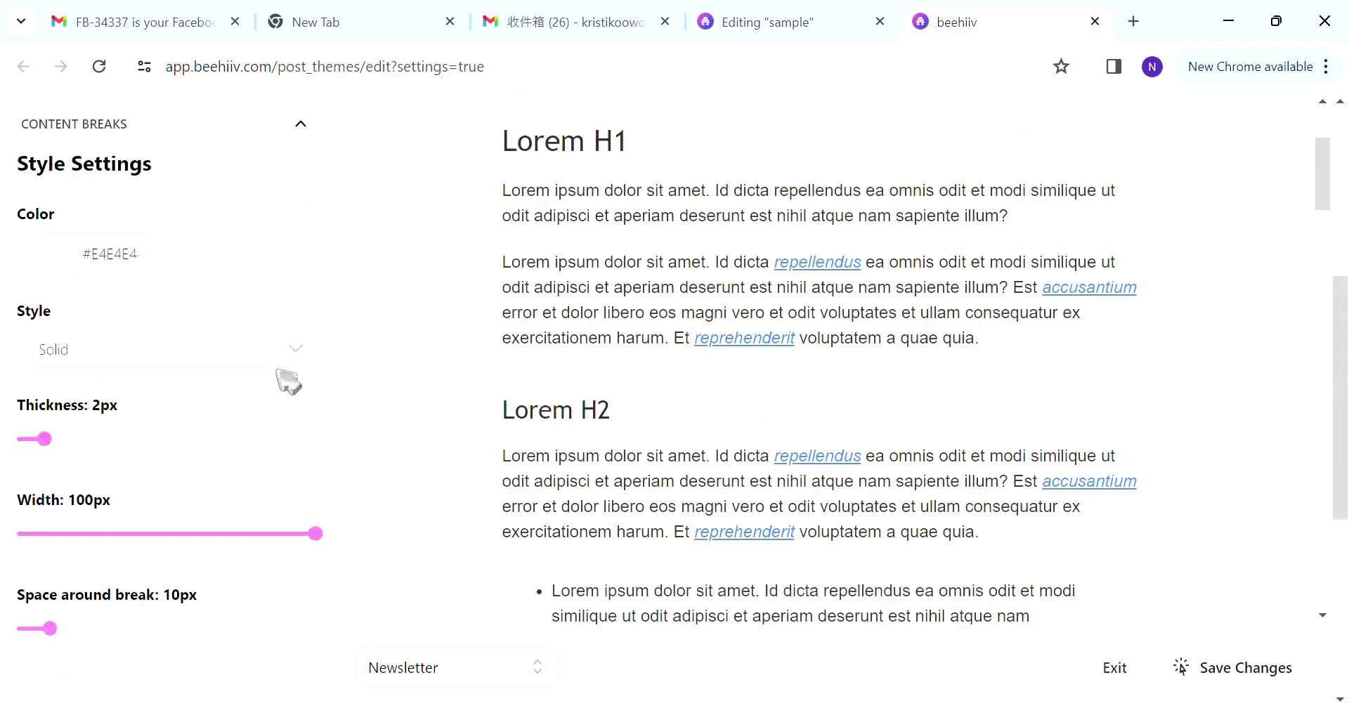
key("ctrl+shift+Tab")
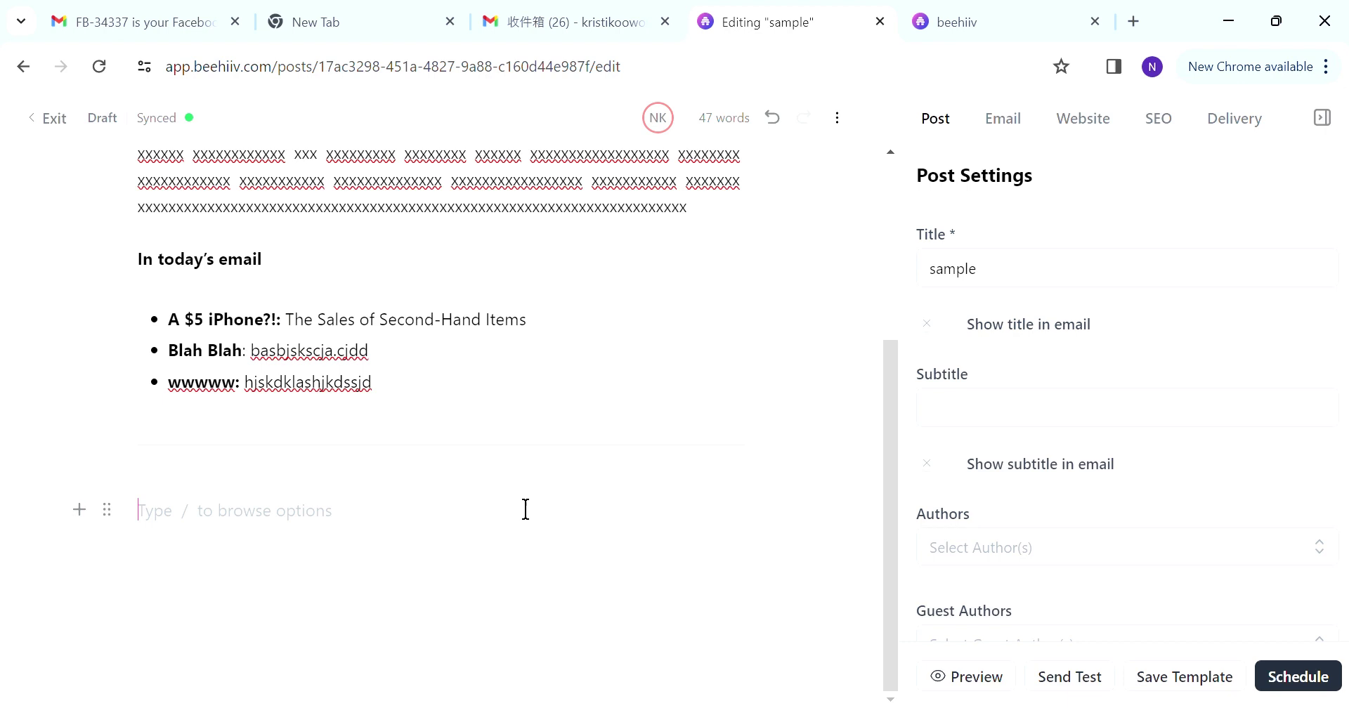
Write the line "Coloured Subheading H1 (What category a piece fits into)" below the content break in the post.
type("Coloured Subheading H1 (What catogori")
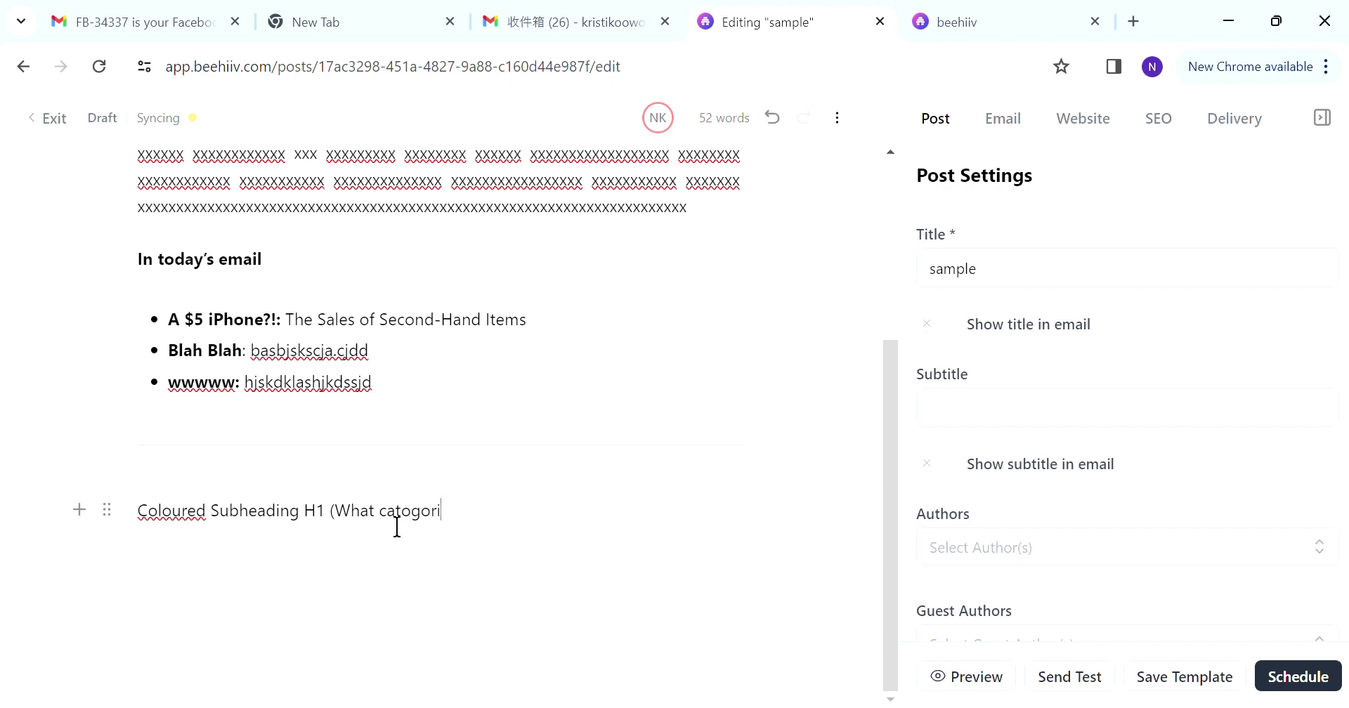
key("BackSpace")
type("y")
right_click(397, 527)
left_click(411, 573)
key("BackSpace")
key("BackSpace")
type("ce")
left_click(627, 526)
Switch to the theme editor, open the header text settings and set the Heading 1 font family to Helvetica.
left_click(978, 22)
scroll(111, 427, "down", 7)
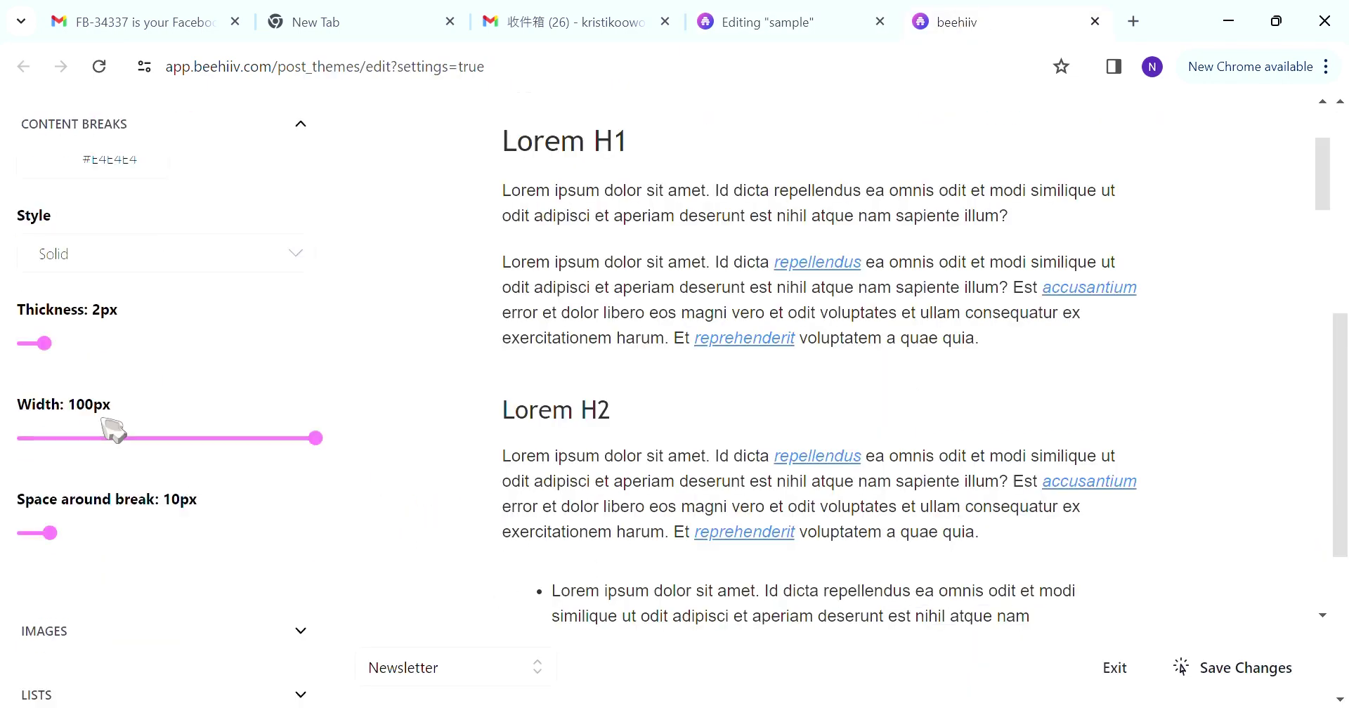
scroll(111, 427, "up", 7)
left_click(116, 236)
left_click(130, 399)
scroll(126, 500, "down", 4)
left_click(116, 459)
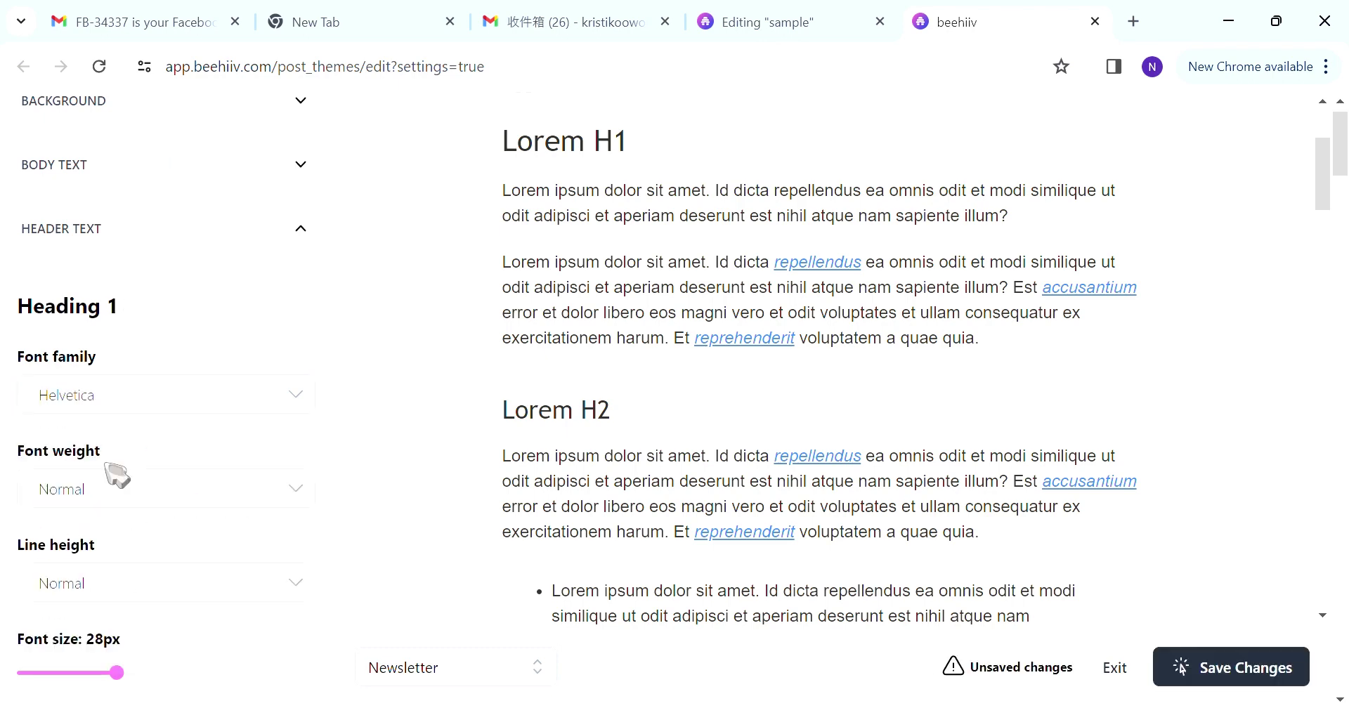
Set the Heading 1 font size to 16px and glance back at the post.
scroll(313, 491, "down", 2)
left_click_drag(115, 566, 57, 570)
scroll(94, 477, "down", 6)
left_click(780, 22)
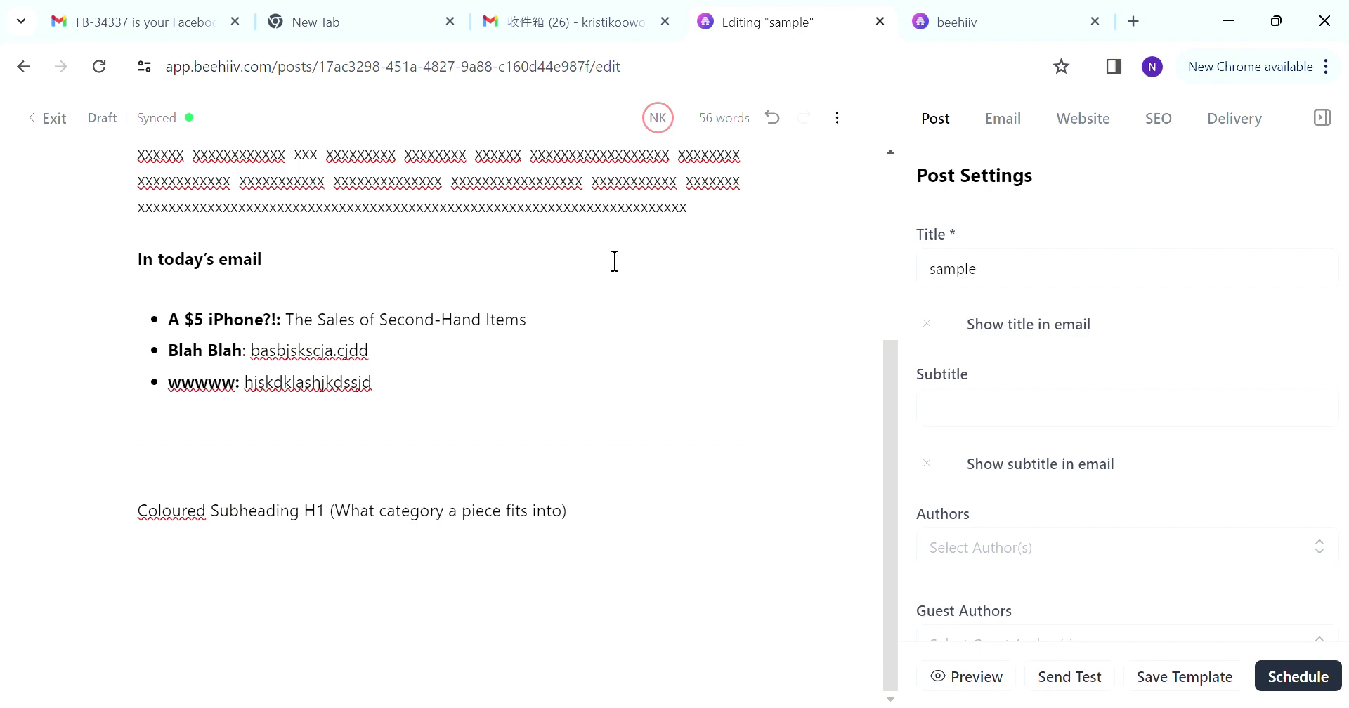
scroll(614, 259, "up", 4)
Set the Heading 1 color in the theme editor to violet-blue #5E50FF and save the theme changes.
left_click(940, 26)
left_click(116, 475)
left_click(372, 382)
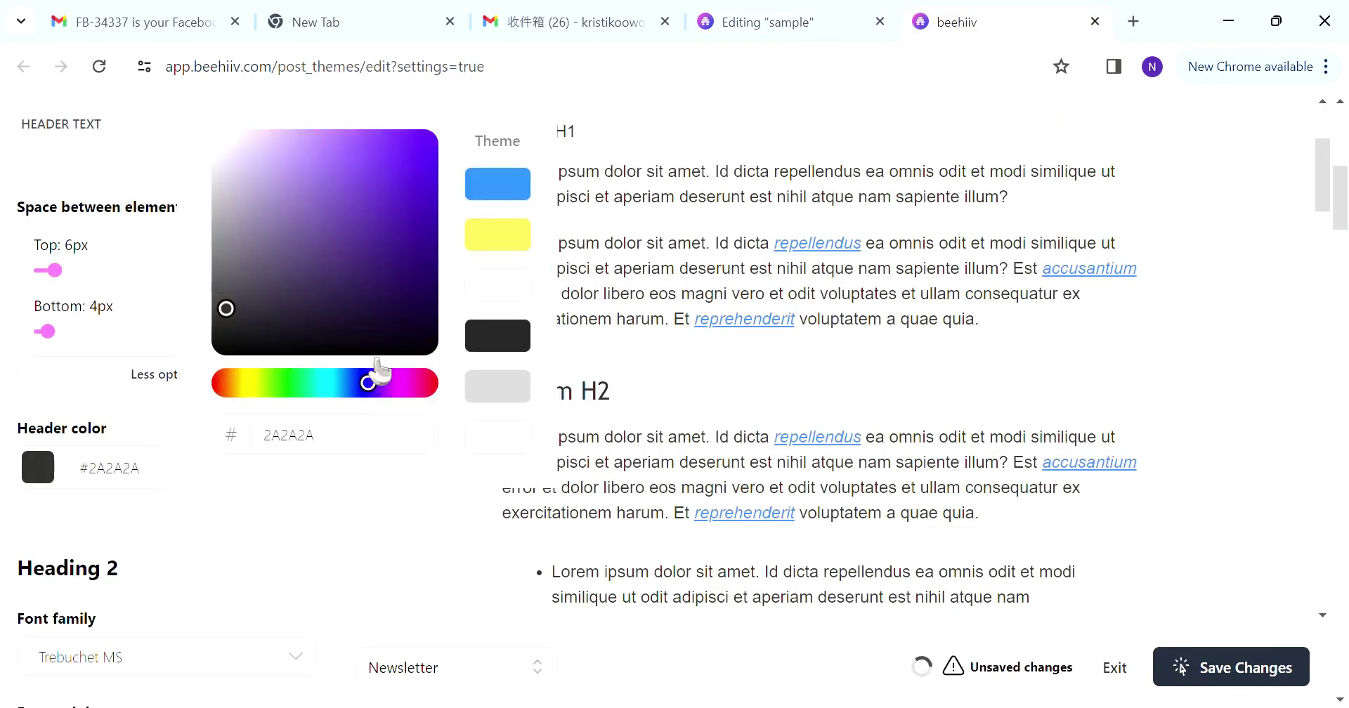
left_click(358, 142)
left_click(365, 383)
left_click(366, 131)
left_click(330, 442)
scroll(342, 453, "up", 1)
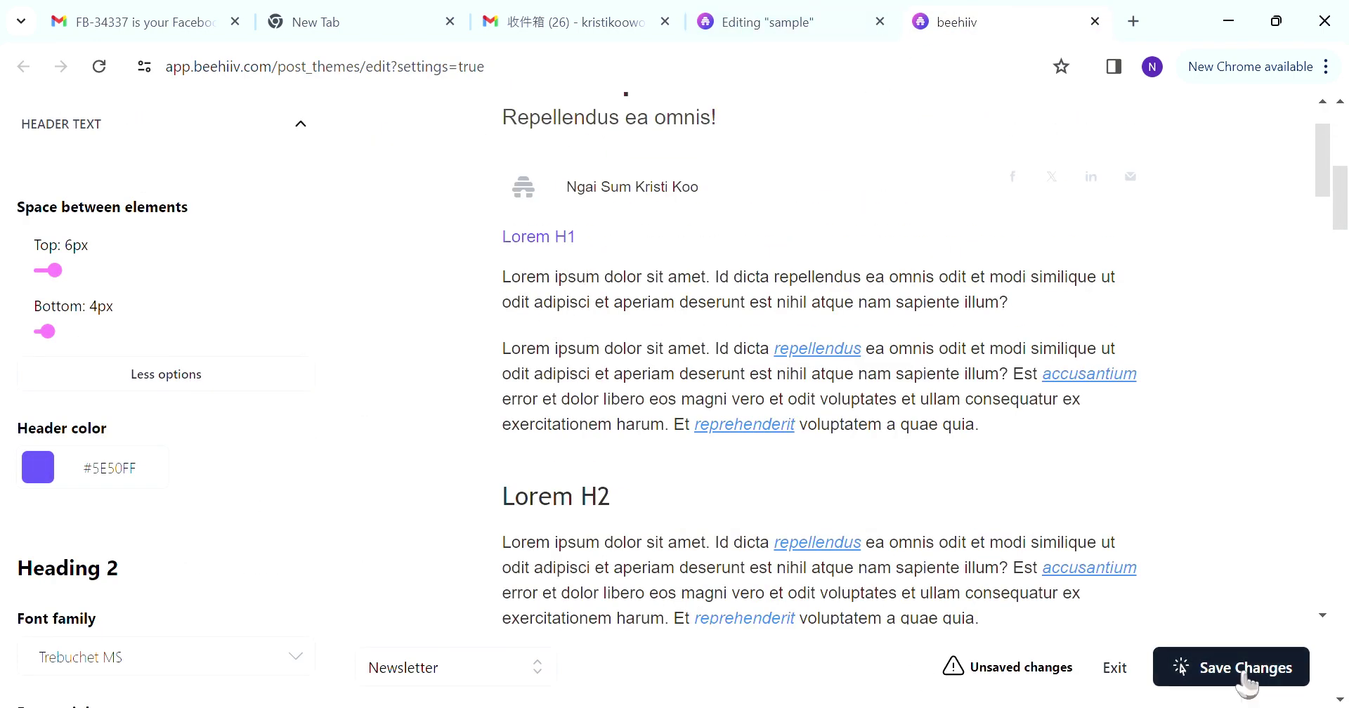
left_click(1246, 676)
Return to the "sample" post and format the coloured subheading line as Heading 1.
left_click(770, 22)
scroll(686, 467, "down", 3)
left_click_drag(138, 511, 645, 541)
left_click(393, 477)
left_click(296, 429)
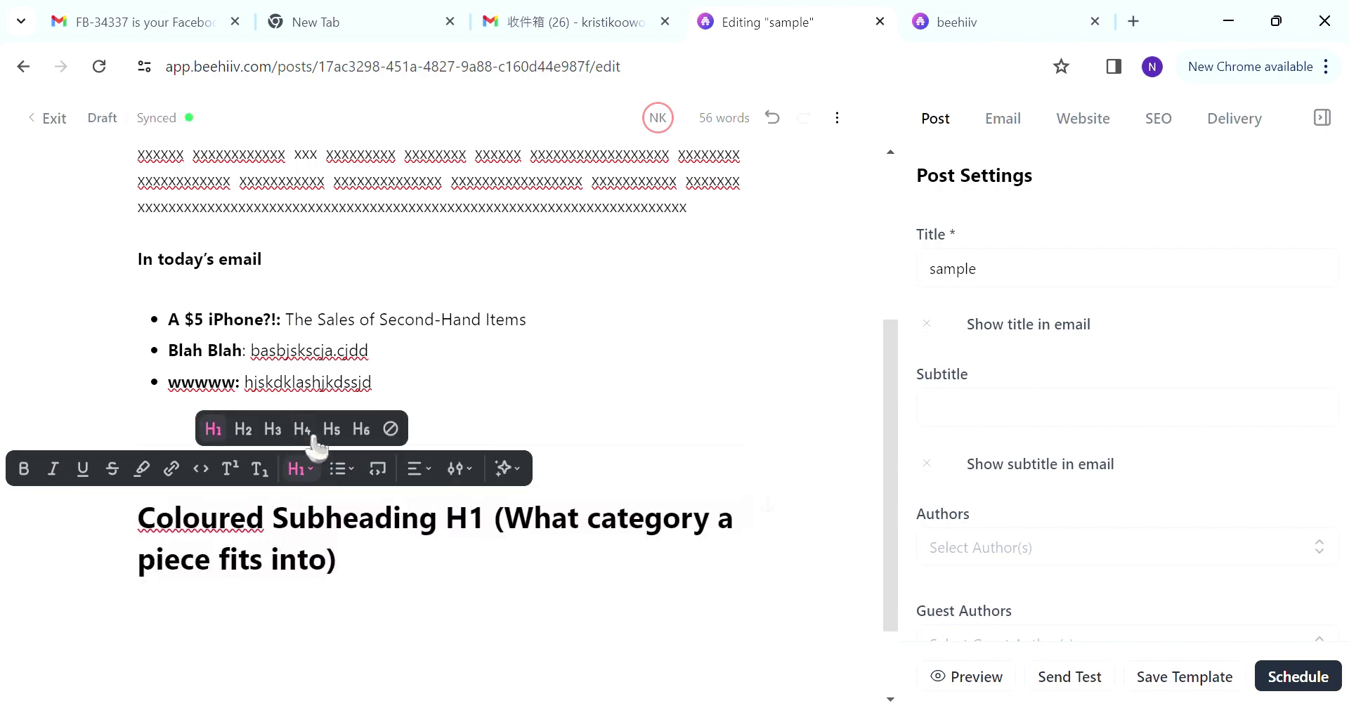
key("ctrl+Tab")
key("ctrl+shift+Tab")
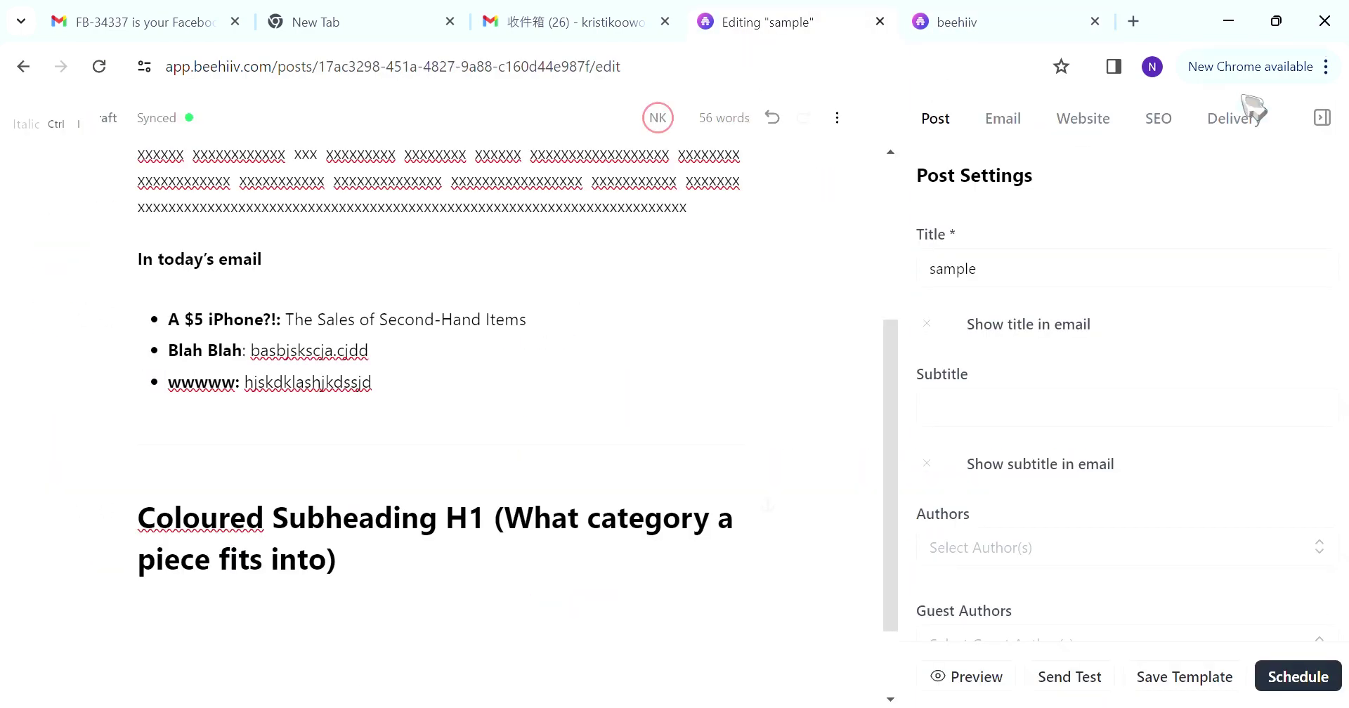
scroll(521, 488, "down", 1)
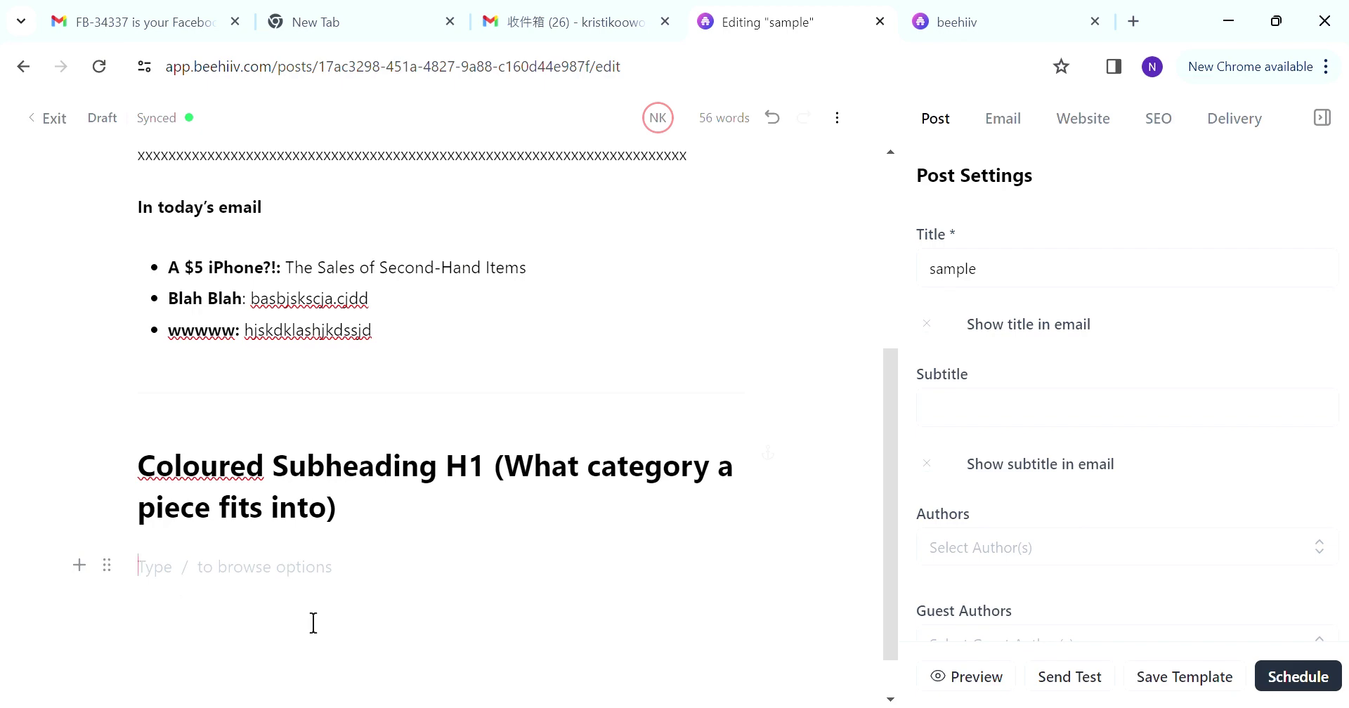
scroll(585, 507, "up", 5)
scroll(479, 247, "down", 6)
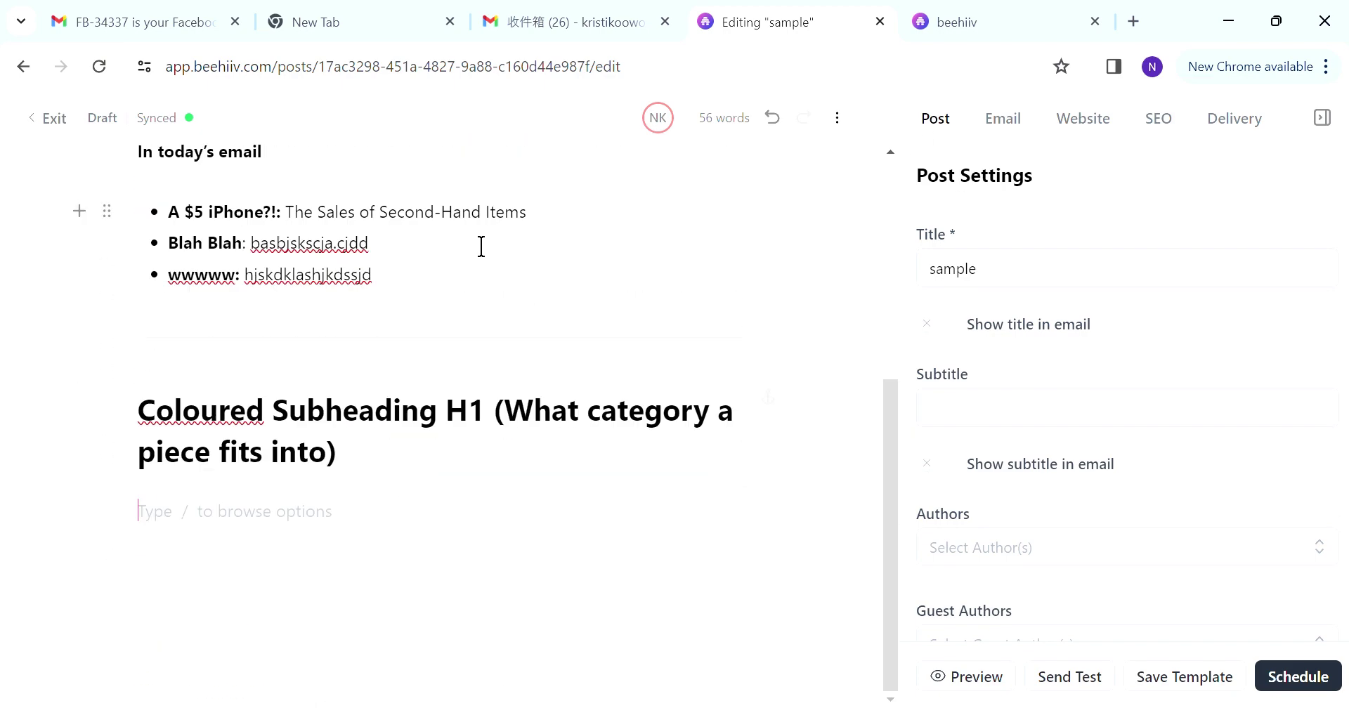
left_click(952, 31)
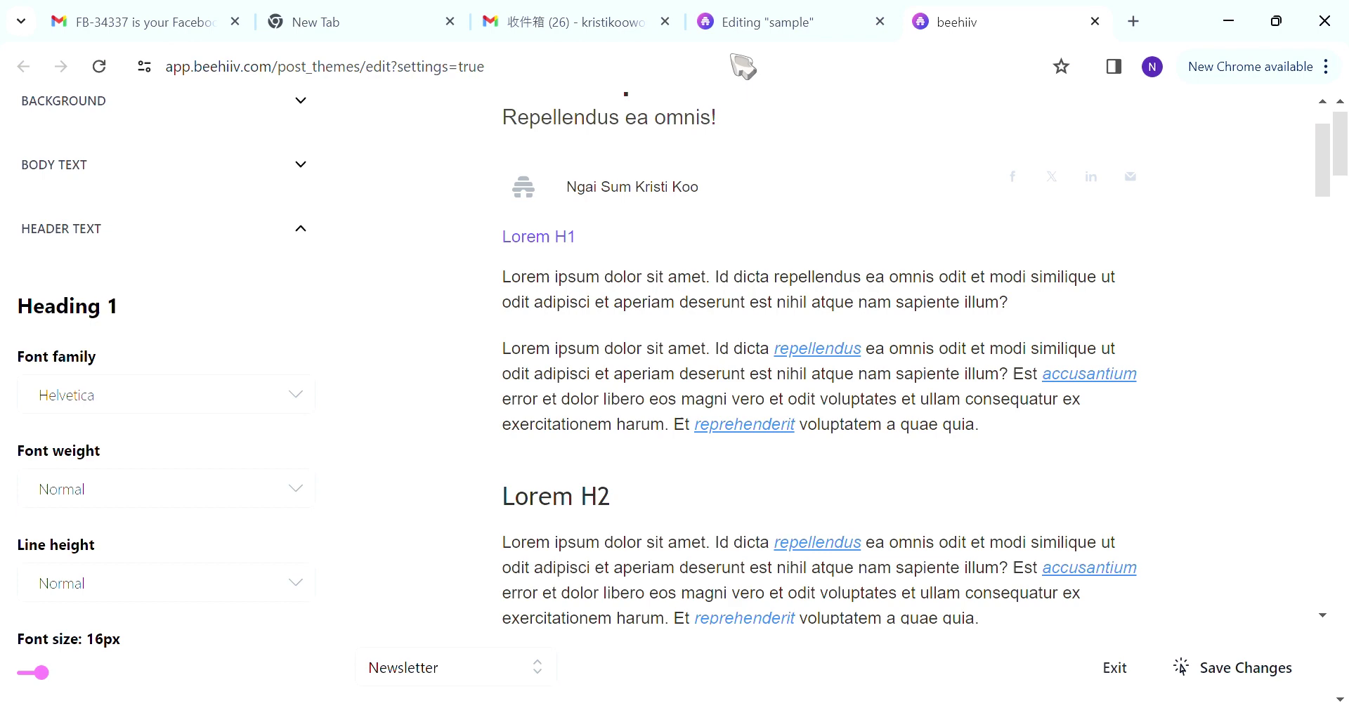
left_click(745, 22)
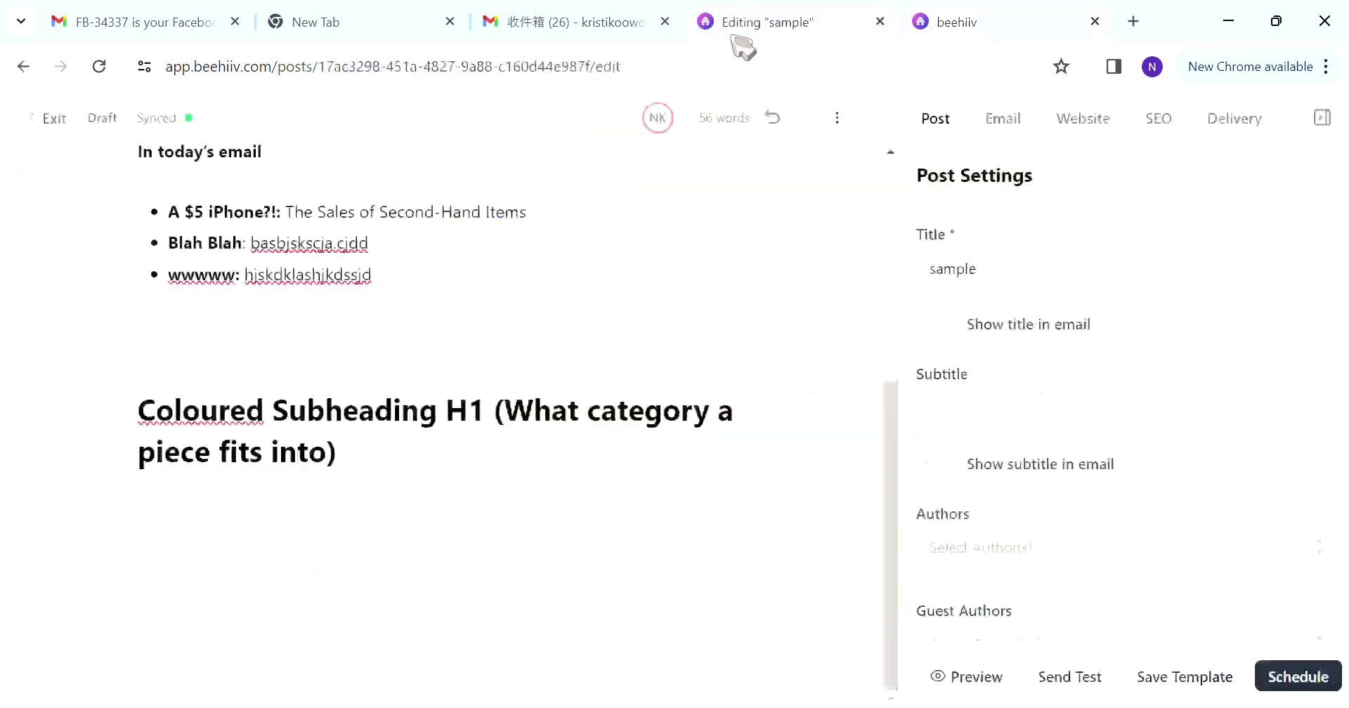
Preview the post as a desktop email, a mobile email and a mobile web page, and close the preview.
left_click(968, 682)
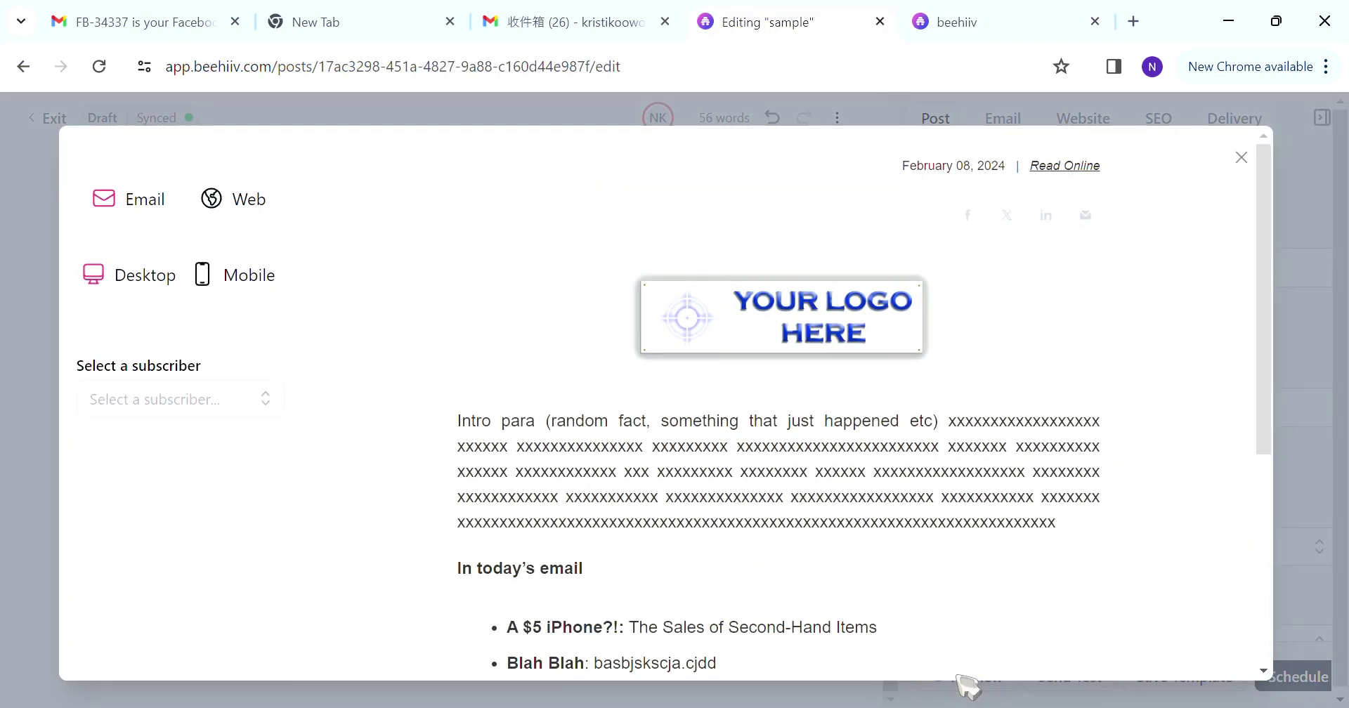
scroll(695, 365, "down", 5)
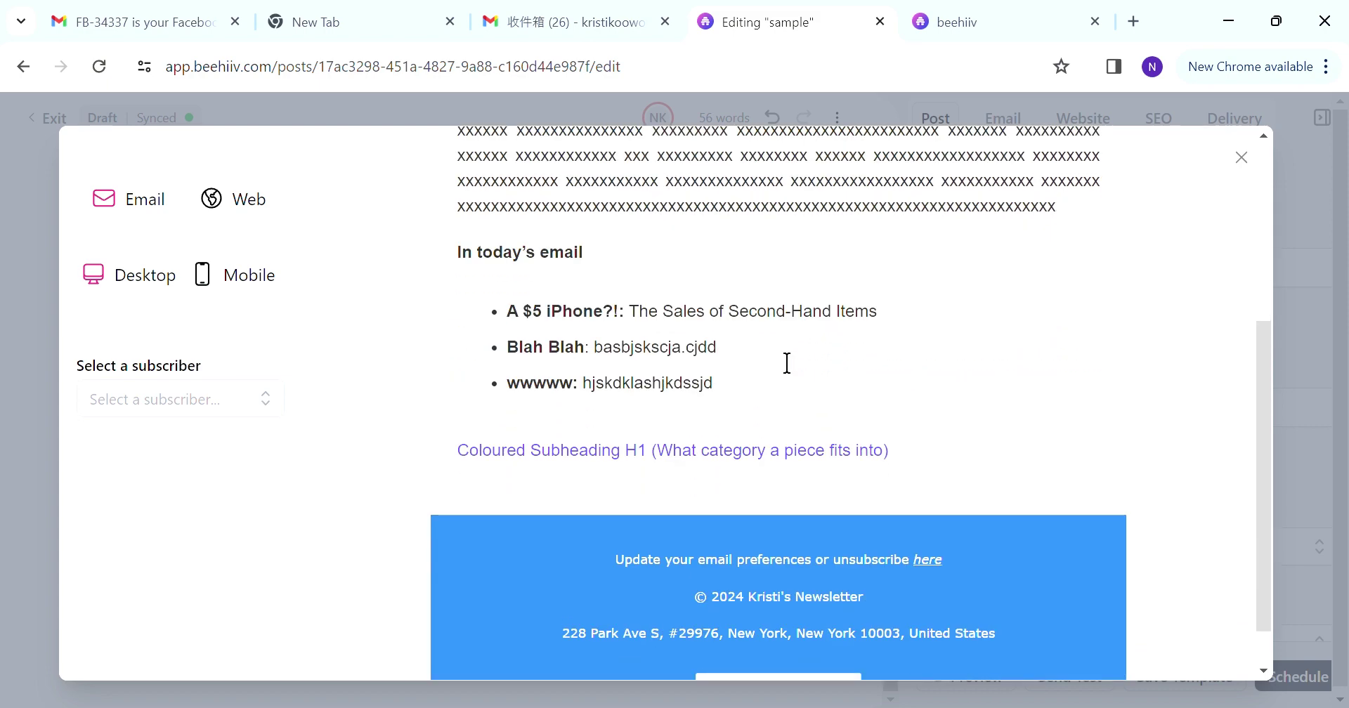
scroll(703, 372, "up", 4)
left_click(246, 275)
scroll(746, 343, "down", 2)
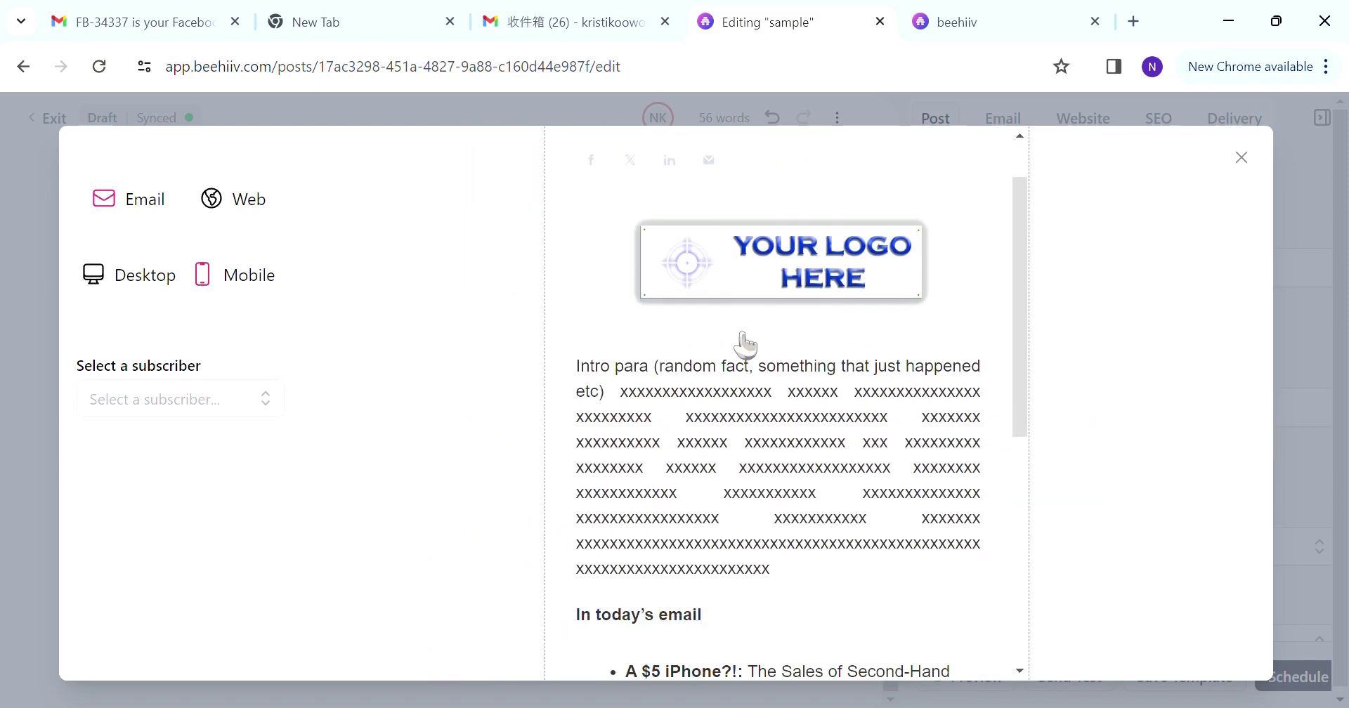
scroll(745, 345, "up", 1)
scroll(745, 345, "up", 1)
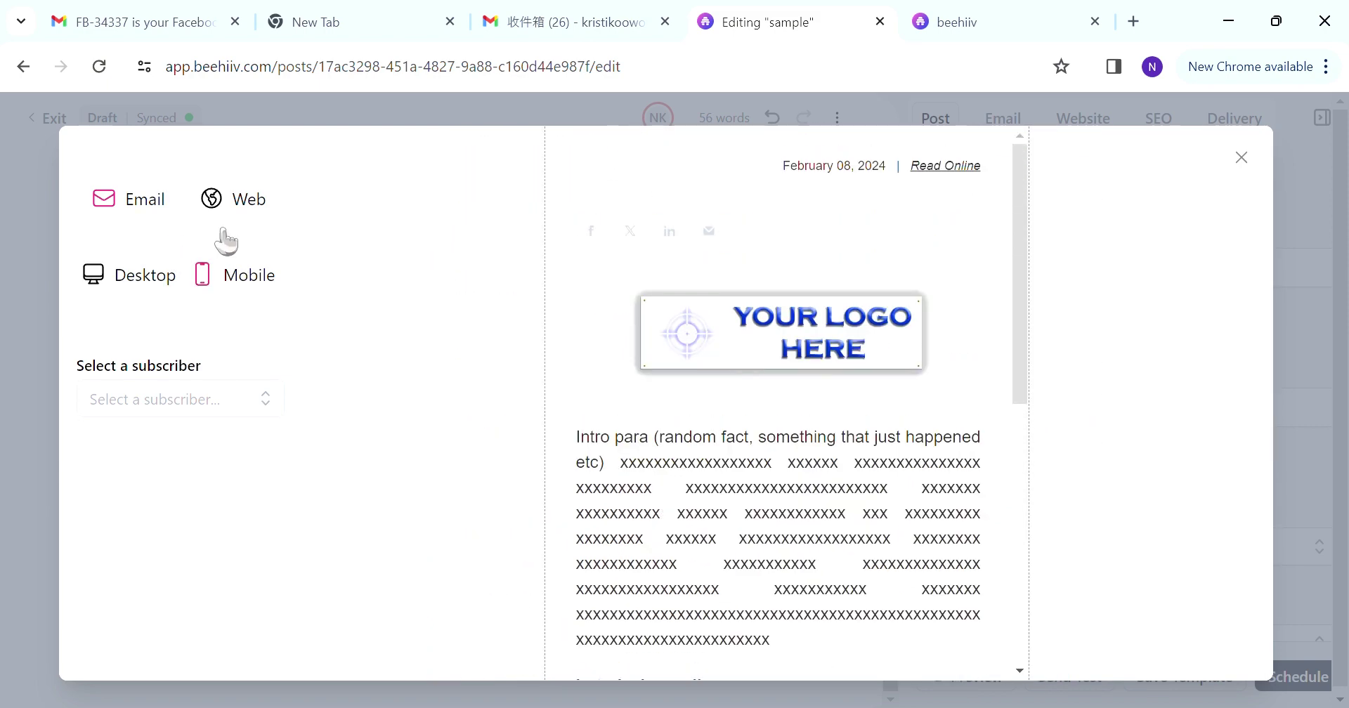
left_click(216, 205)
scroll(692, 400, "down", 4)
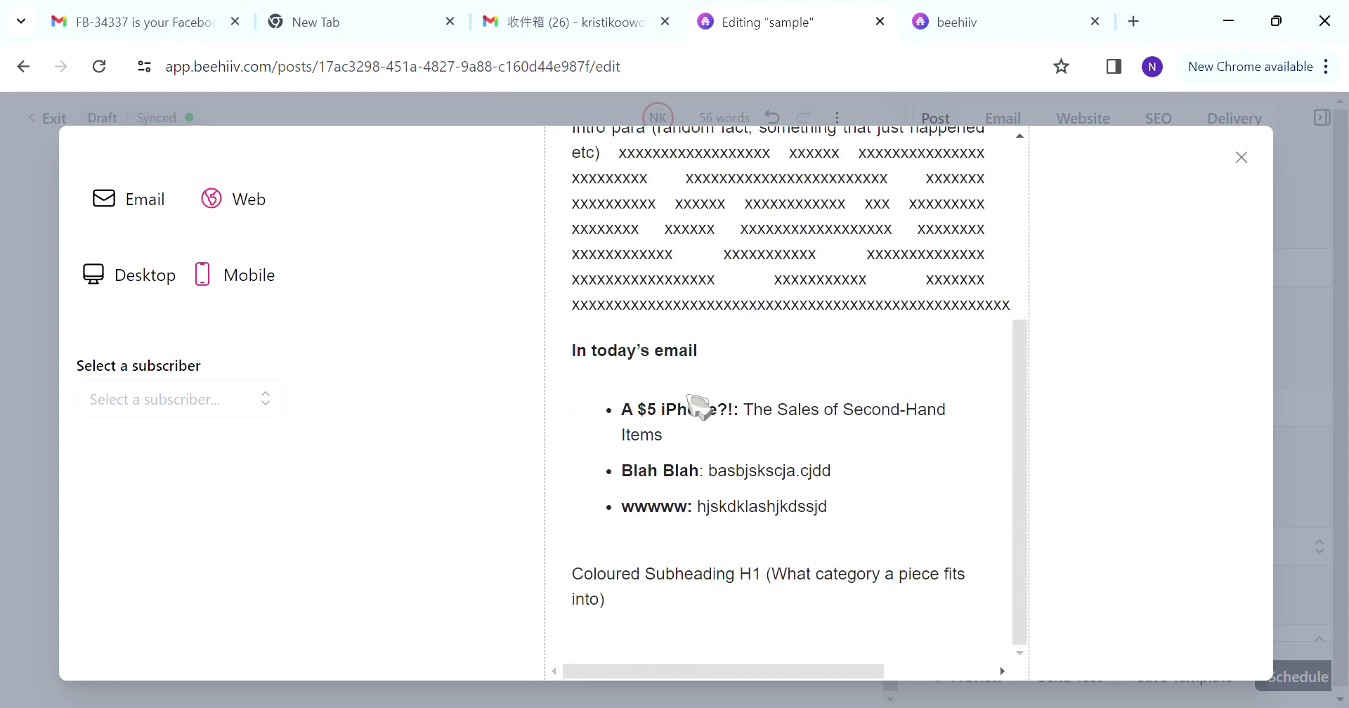
key("Escape")
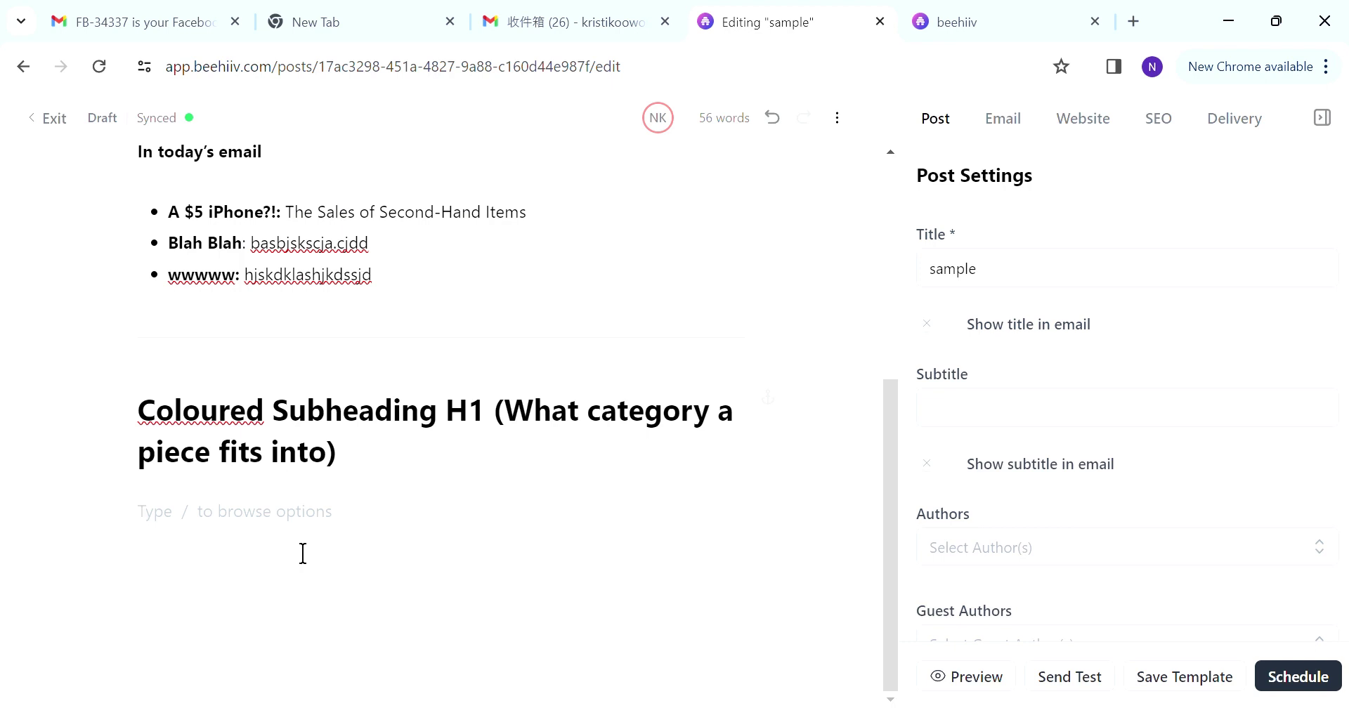
Insert an image block below the coloured subheading and fill it with a landscape photo.
type("/")
left_click(299, 621)
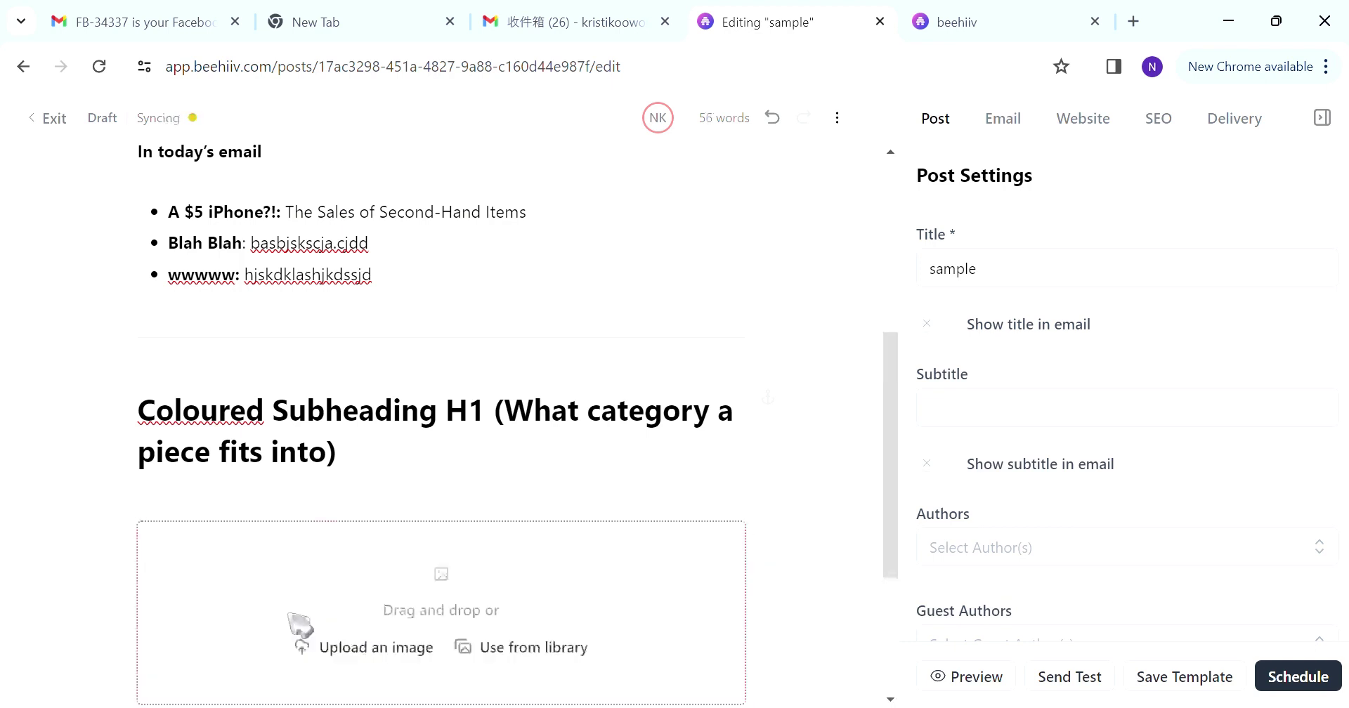
scroll(313, 618, "down", 3)
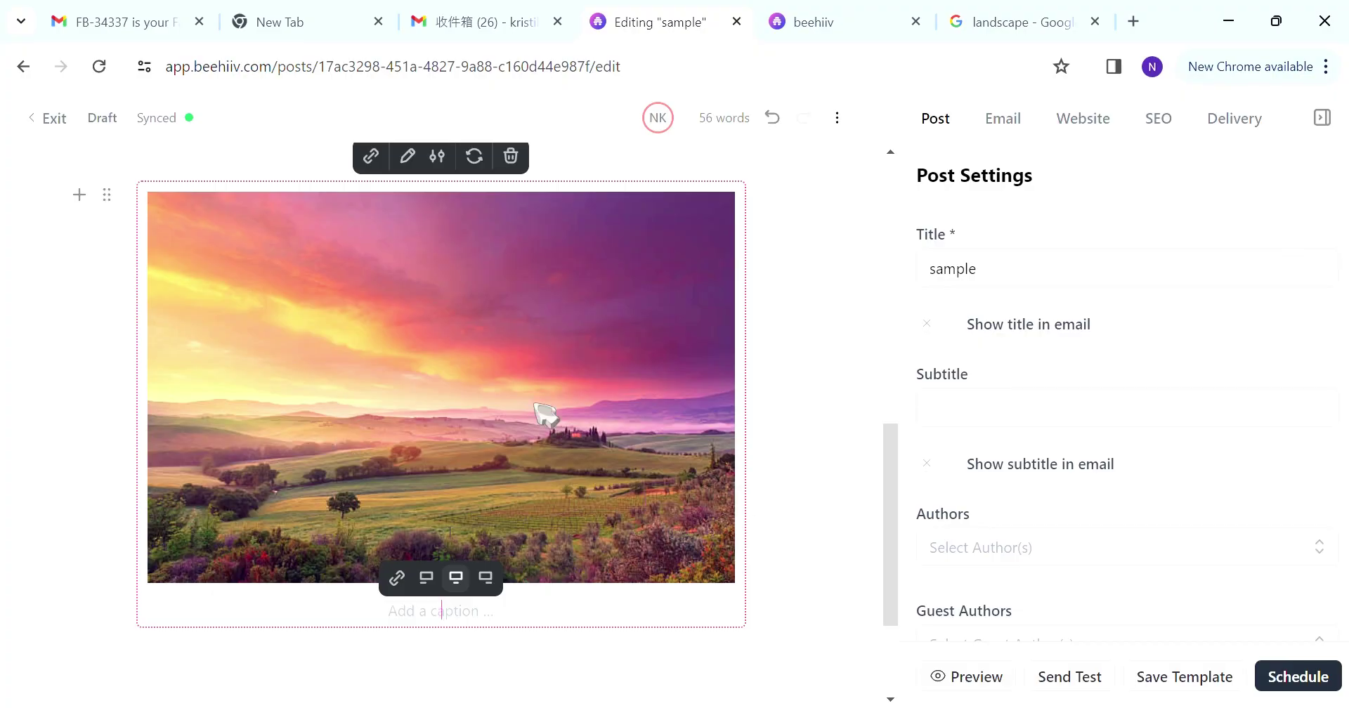
Set the landscape image's width to 75 and close its image settings.
left_click(439, 157)
left_click_drag(605, 227, 562, 227)
scroll(753, 325, "up", 1)
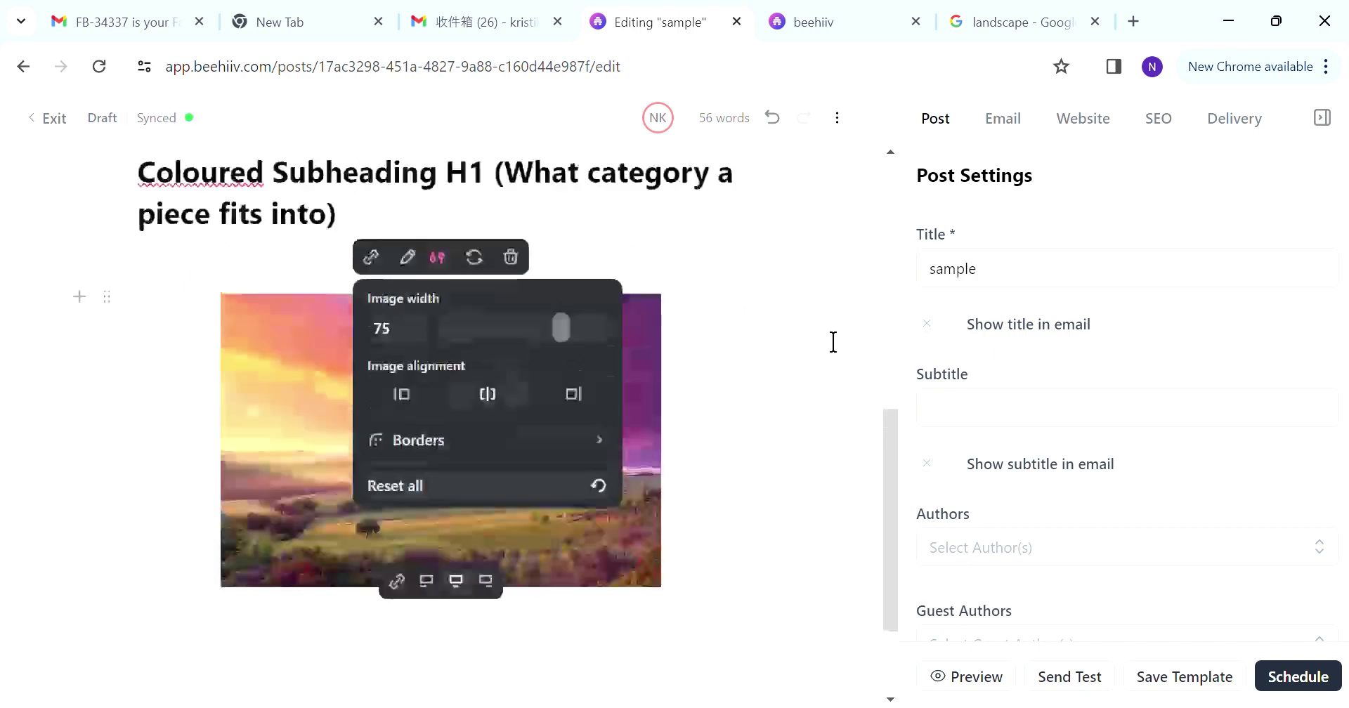
left_click(285, 630)
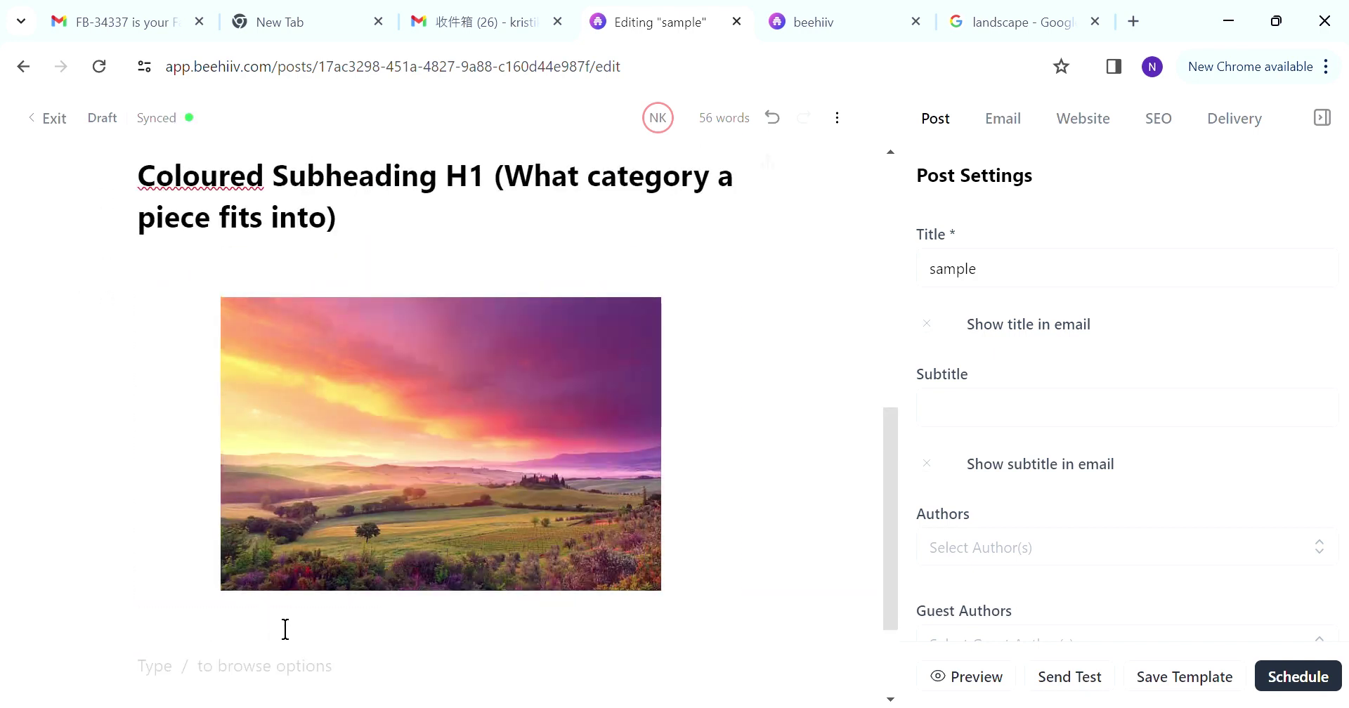
Write "Larger heading (content)" below the landscape image and format it as Heading 2.
scroll(449, 587, "down", 2)
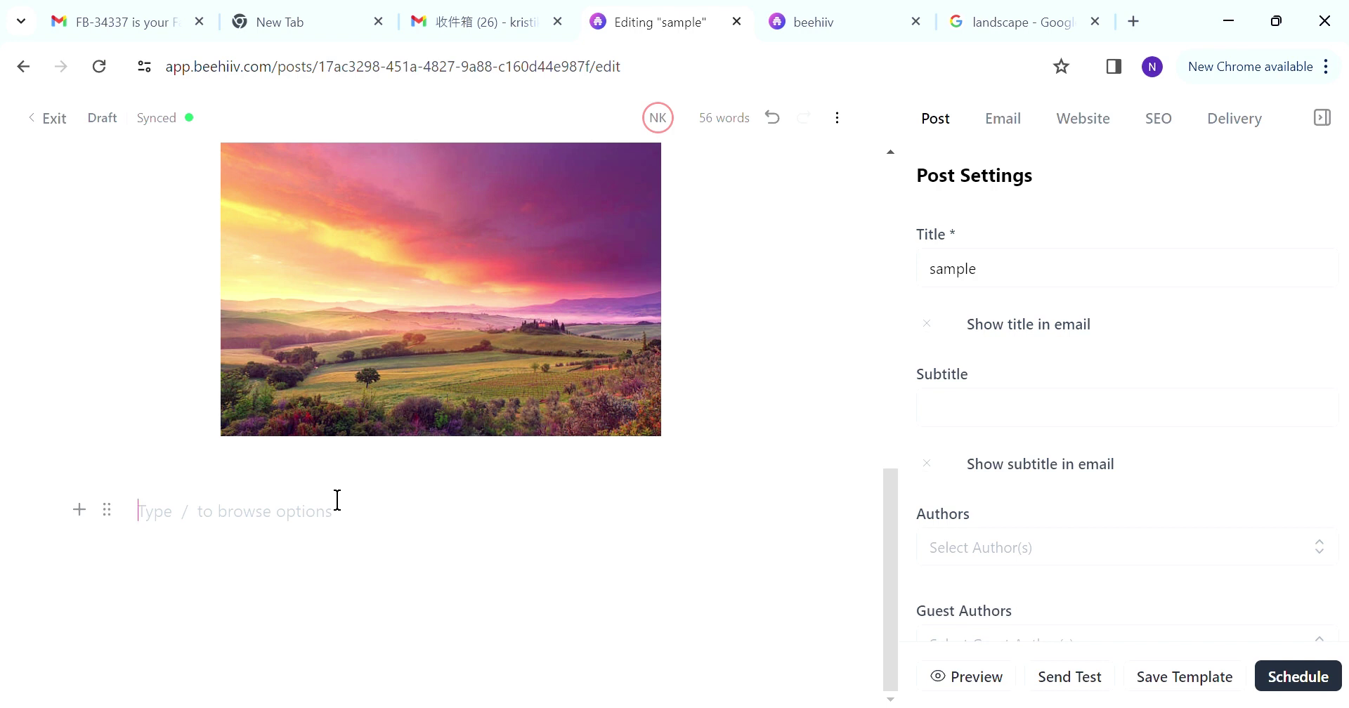
type("N")
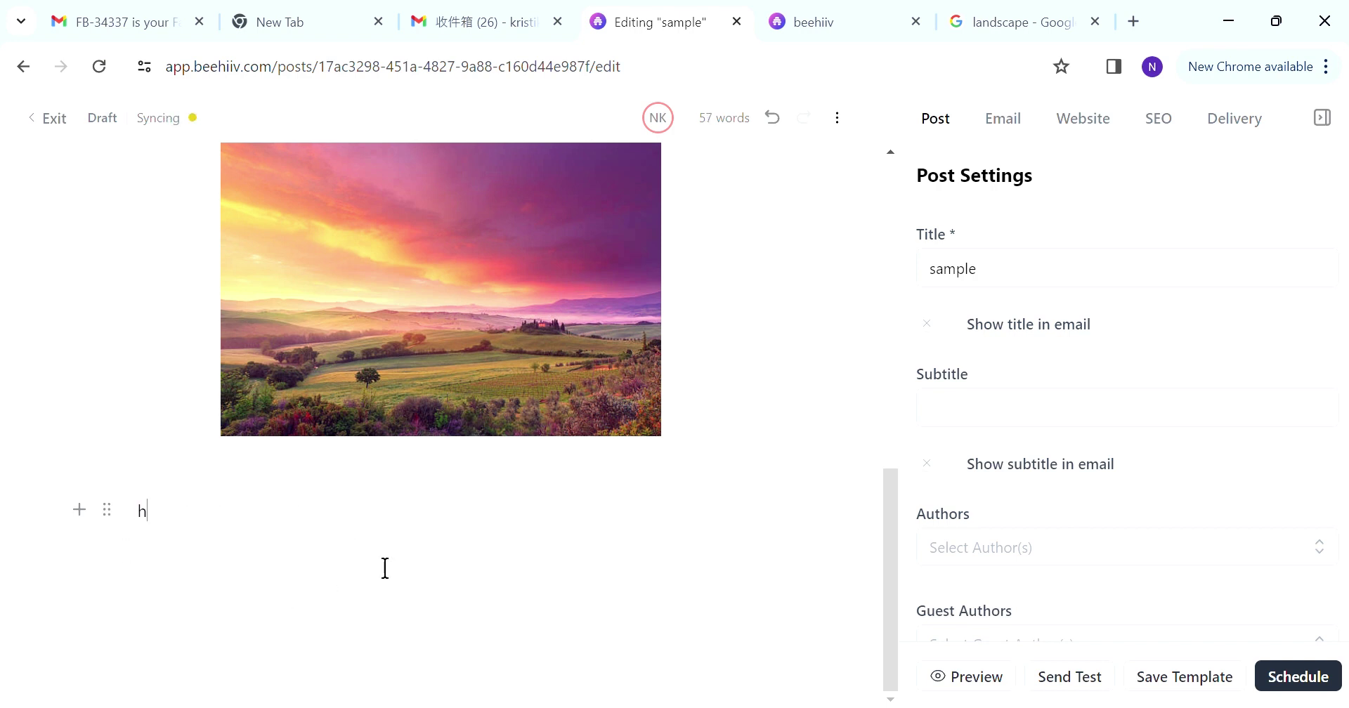
key("BackSpace")
type("Larger heading (content")
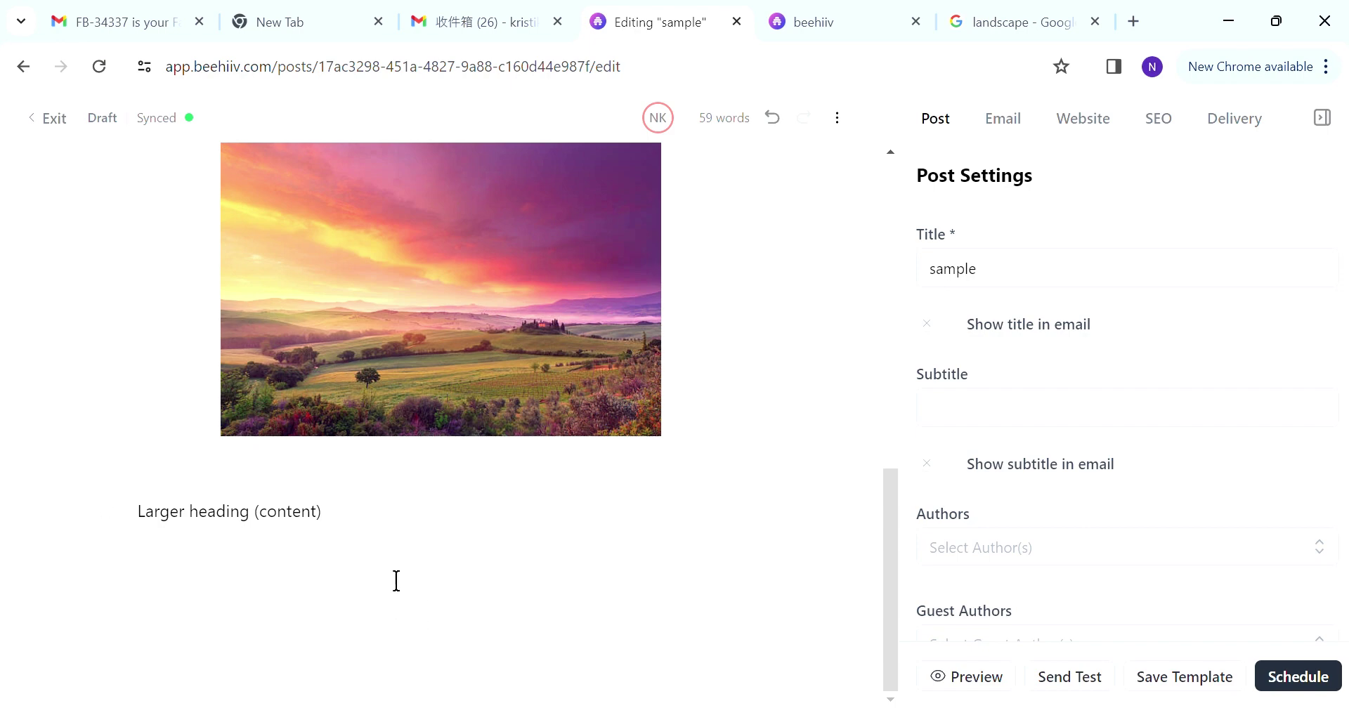
triple_click(148, 546)
left_click(302, 469)
left_click(256, 430)
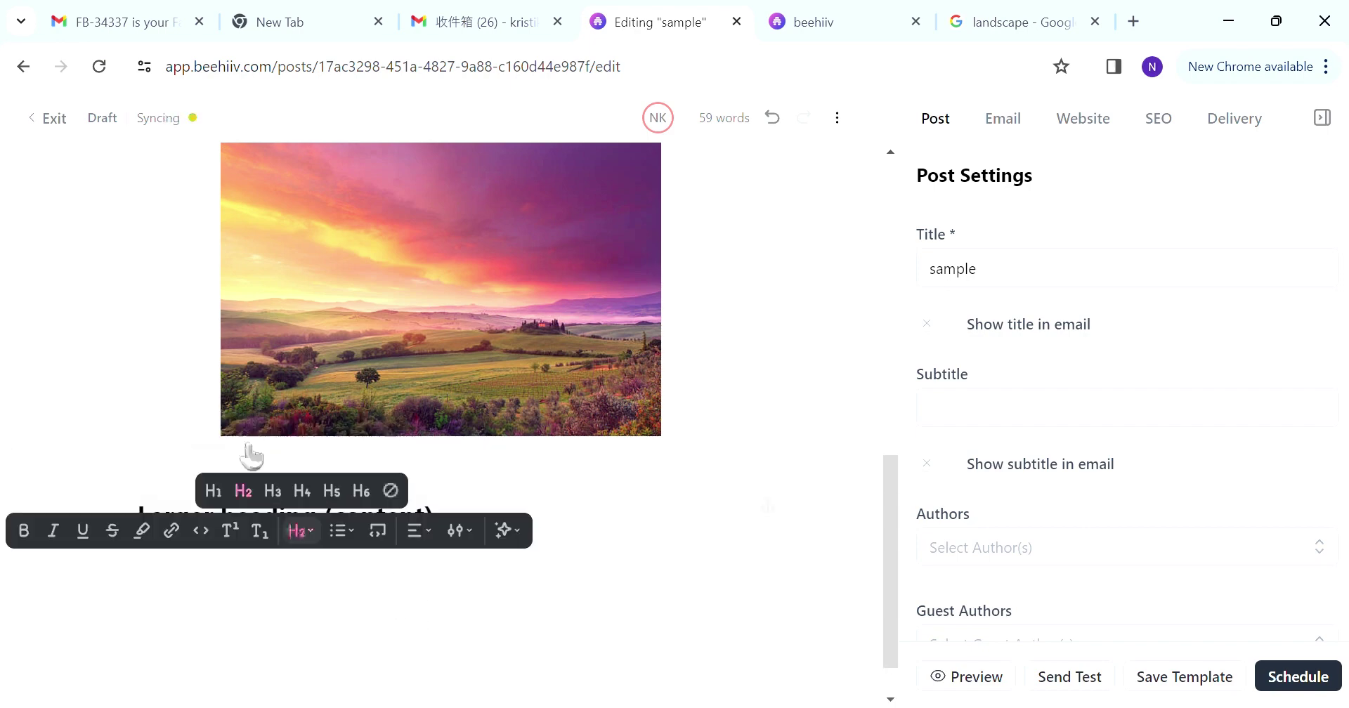
Switch to the theme editor and set the Heading 2 font family to Helvetica.
left_click(780, 16)
scroll(129, 397, "down", 9)
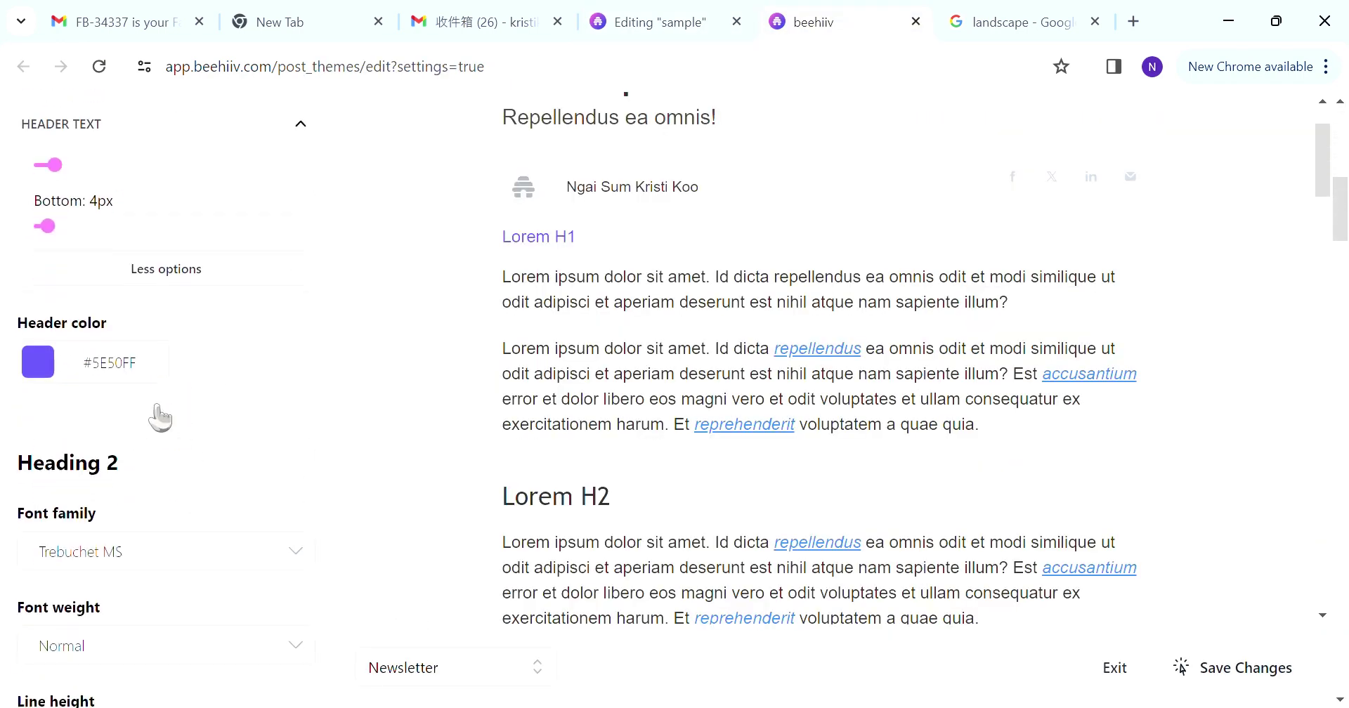
left_click(106, 348)
scroll(98, 513, "down", 2)
left_click(106, 521)
scroll(154, 343, "down", 3)
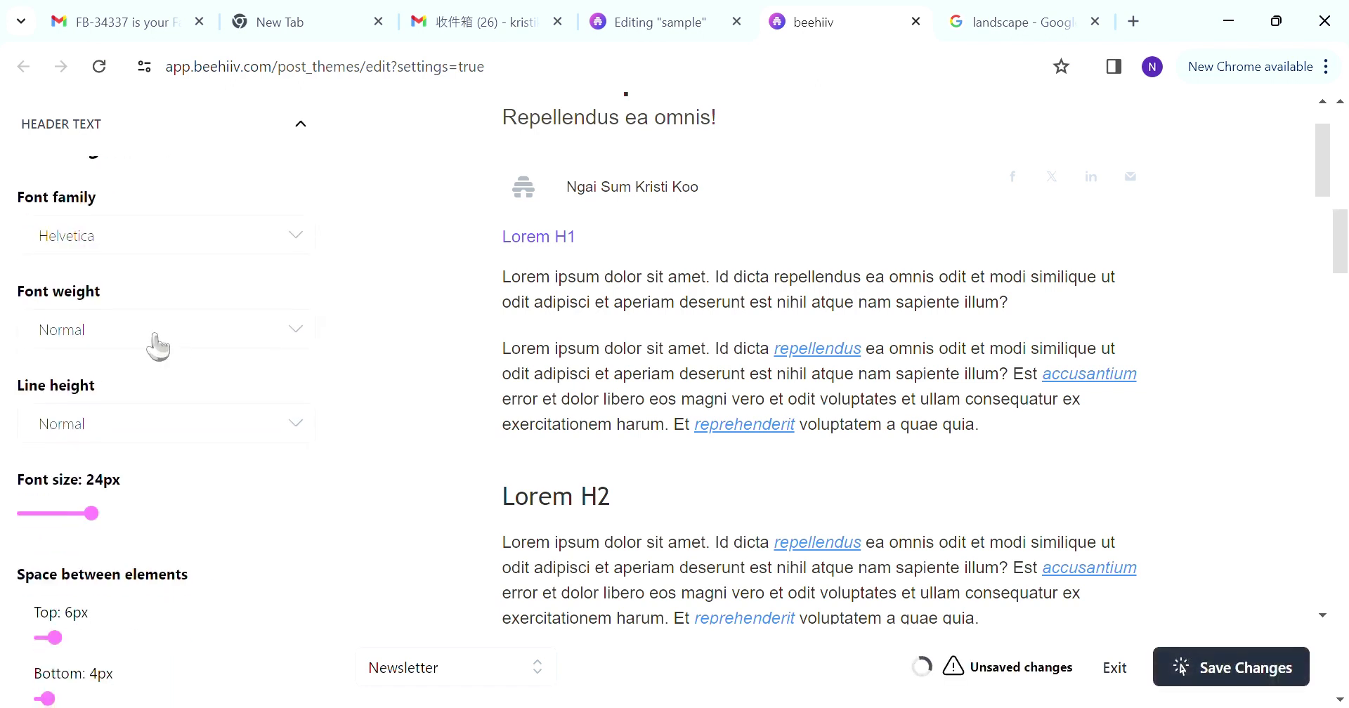
Slightly reduce the Heading 2 font size, save the theme changes and return to the "sample" post.
left_click_drag(92, 412, 80, 422)
scroll(119, 387, "down", 5)
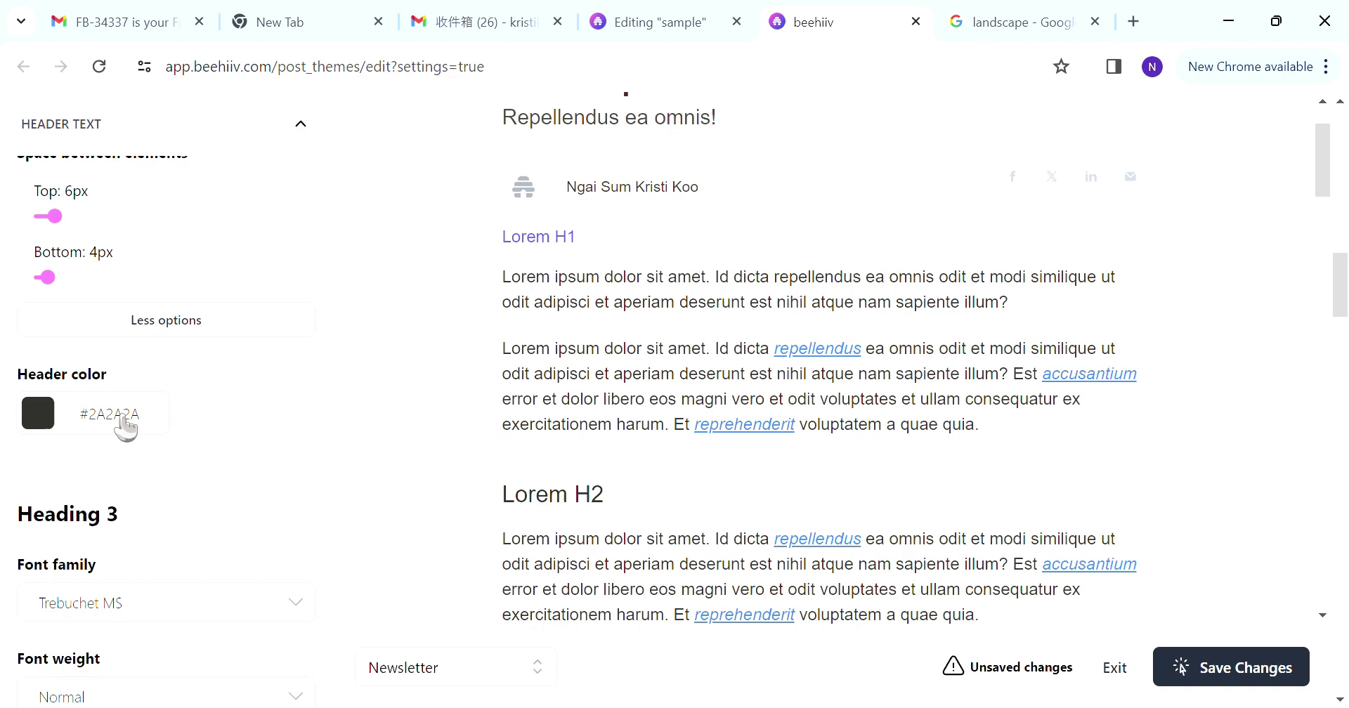
left_click(1231, 667)
left_click(674, 25)
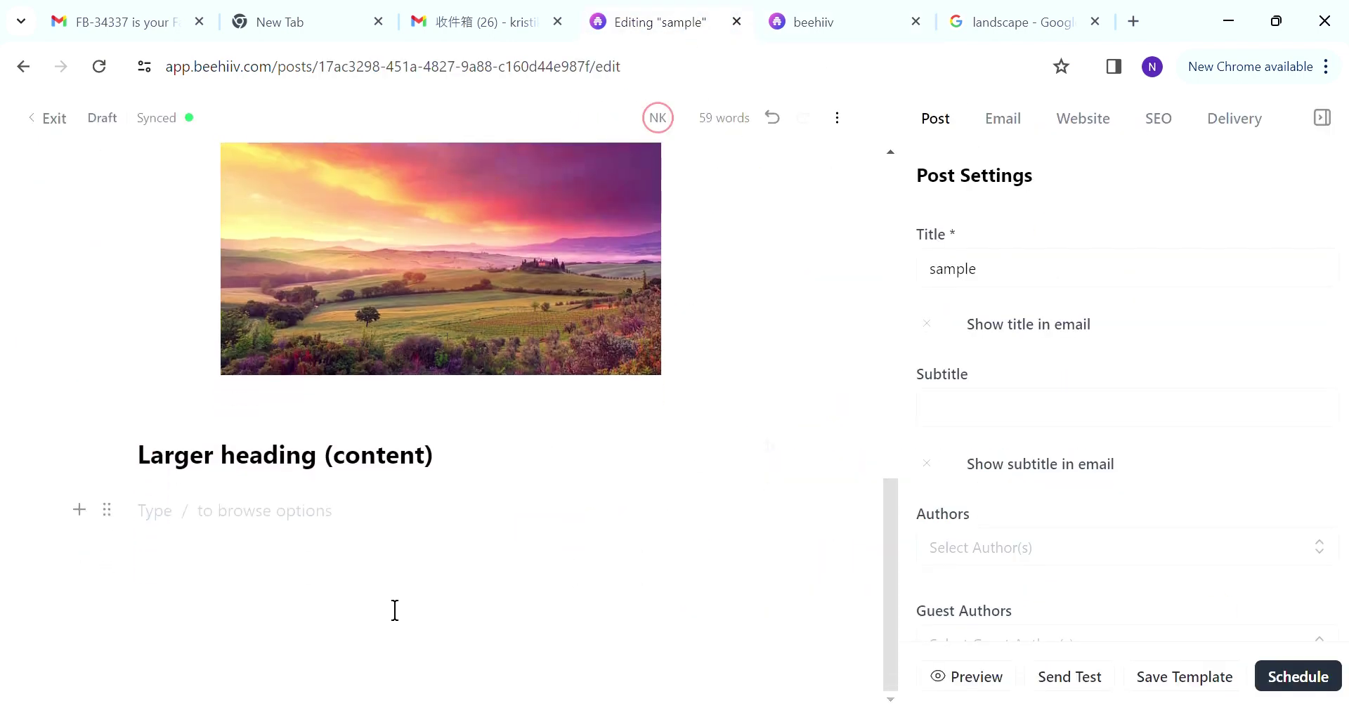
type("/")
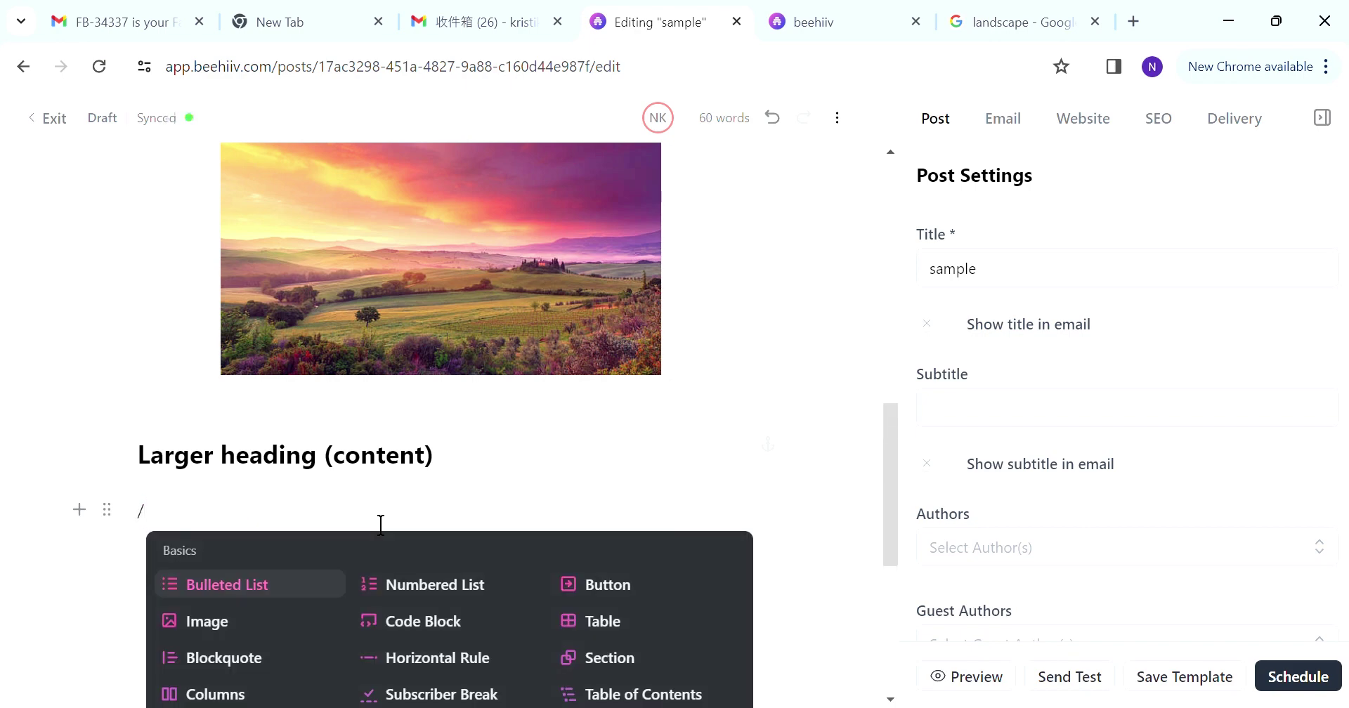
scroll(379, 524, "down", 5)
key("Escape")
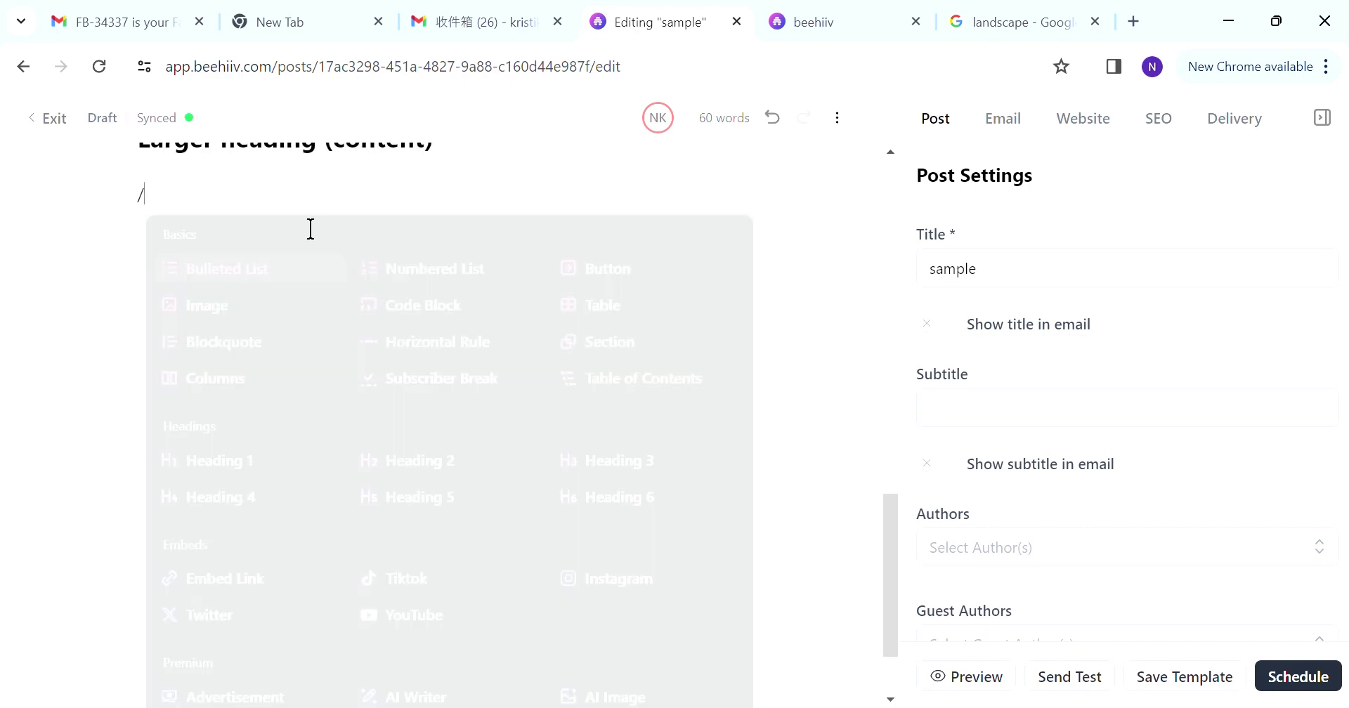
Copy the Lorem ipsum paragraph under "Lorem H2" from the theme editor's preview and paste it below "Larger heading (content)" in the post.
key("BackSpace")
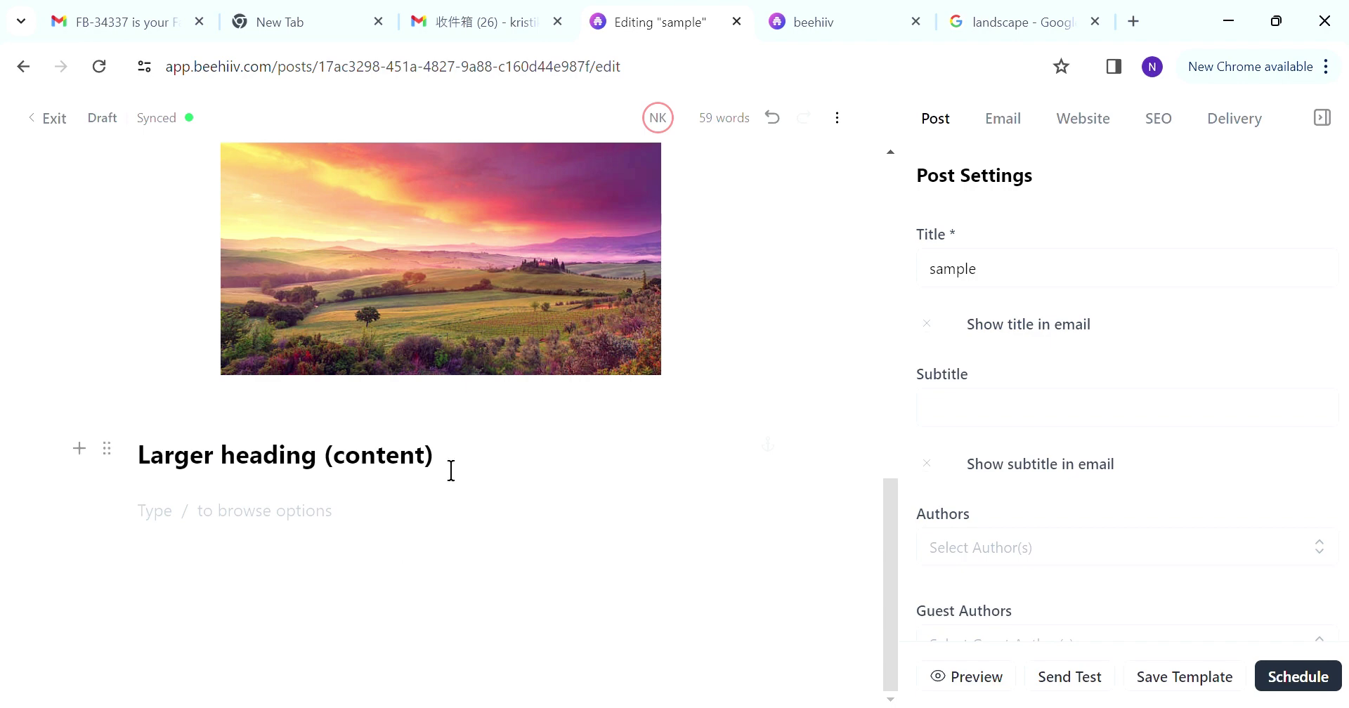
left_click(843, 22)
scroll(555, 390, "down", 5)
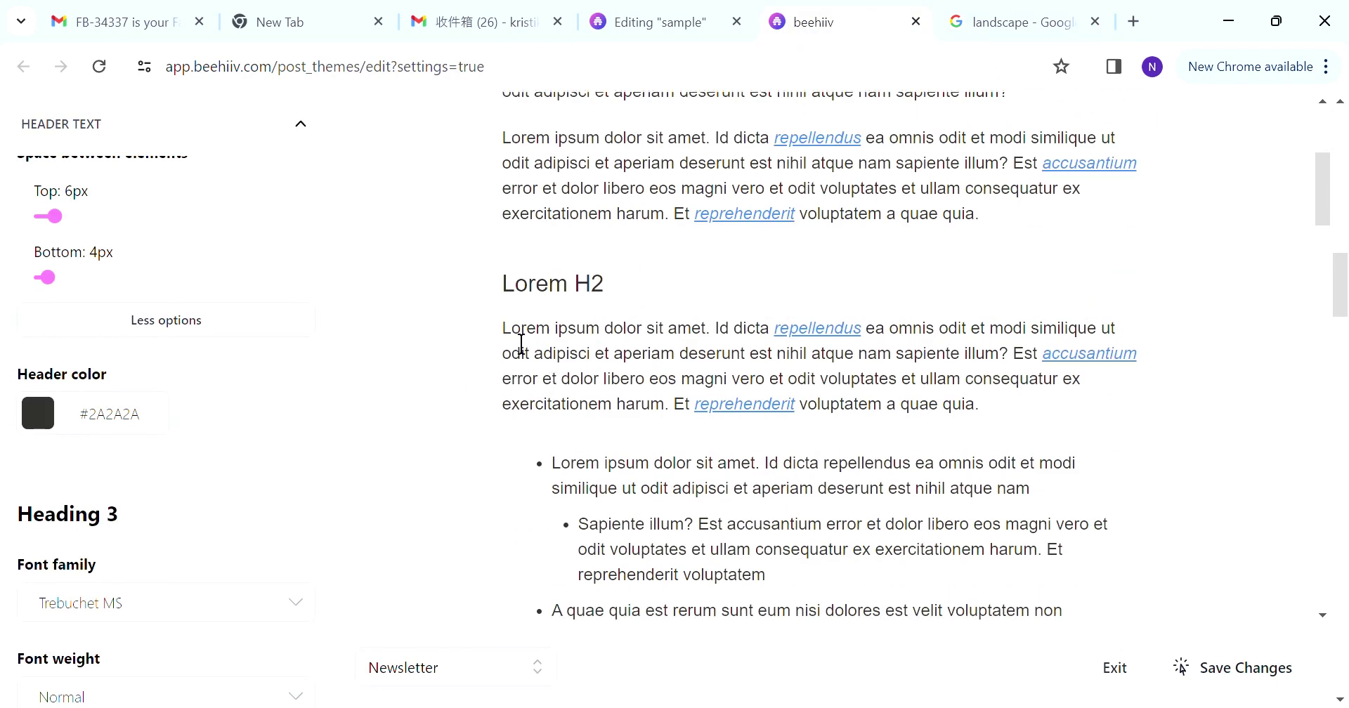
left_click_drag(521, 345, 1009, 421)
key("ctrl+c")
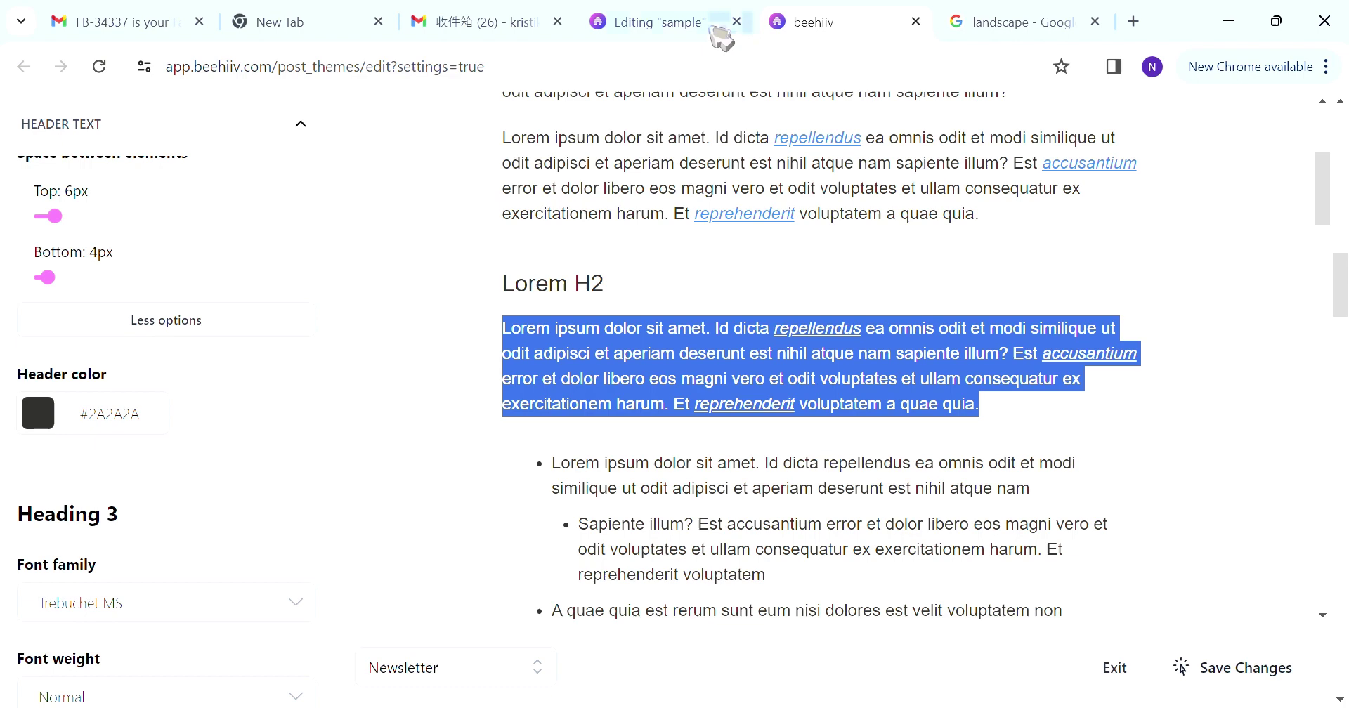
left_click(713, 32)
key("ctrl+v")
scroll(422, 520, "down", 2)
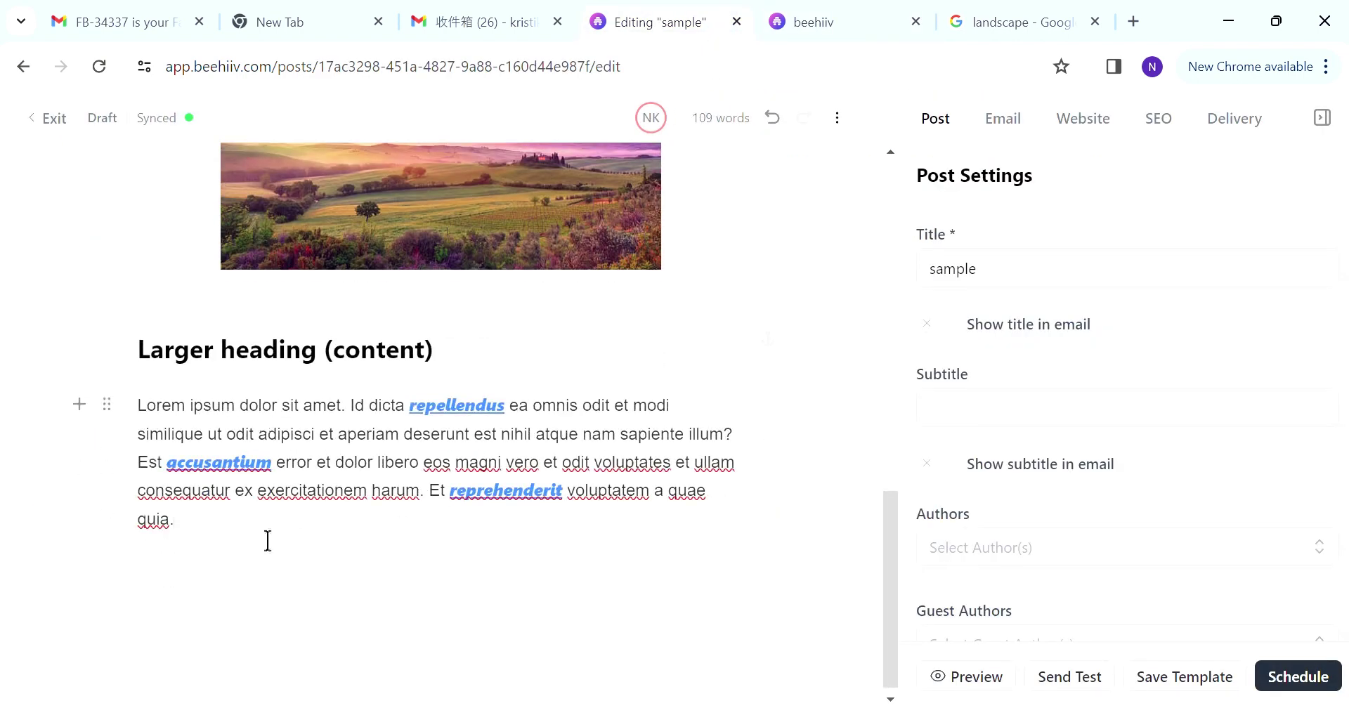
Write "Smaller heading" below the pasted Lorem ipsum paragraph and format it as Heading 3.
key("Return")
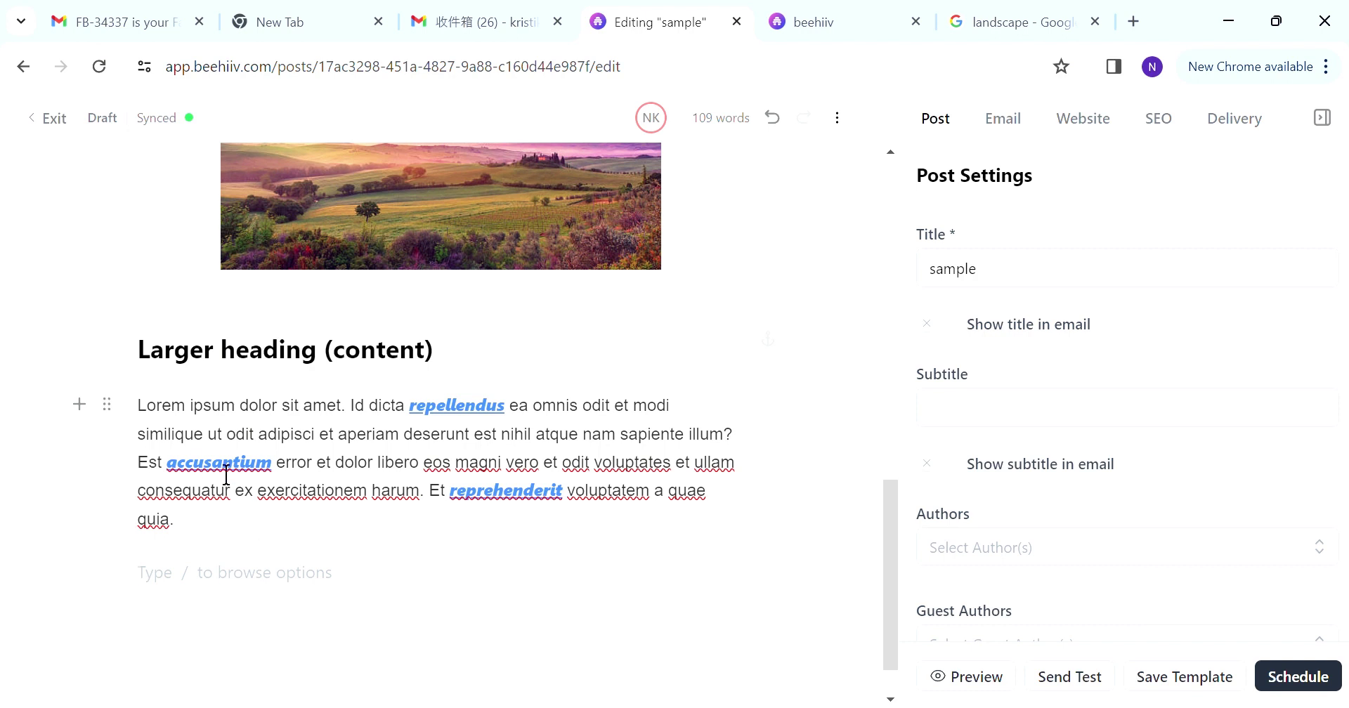
scroll(301, 492, "down", 1)
type("Smaller heading")
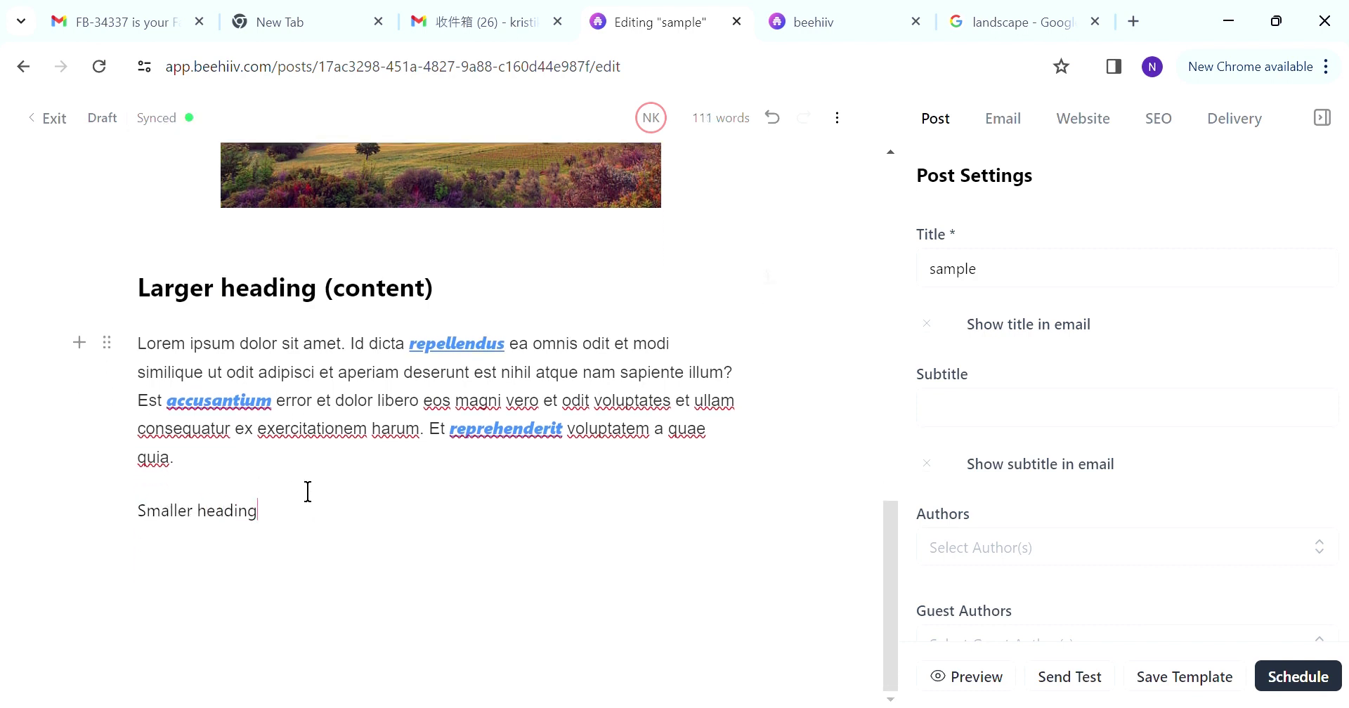
left_click_drag(186, 544, 150, 563)
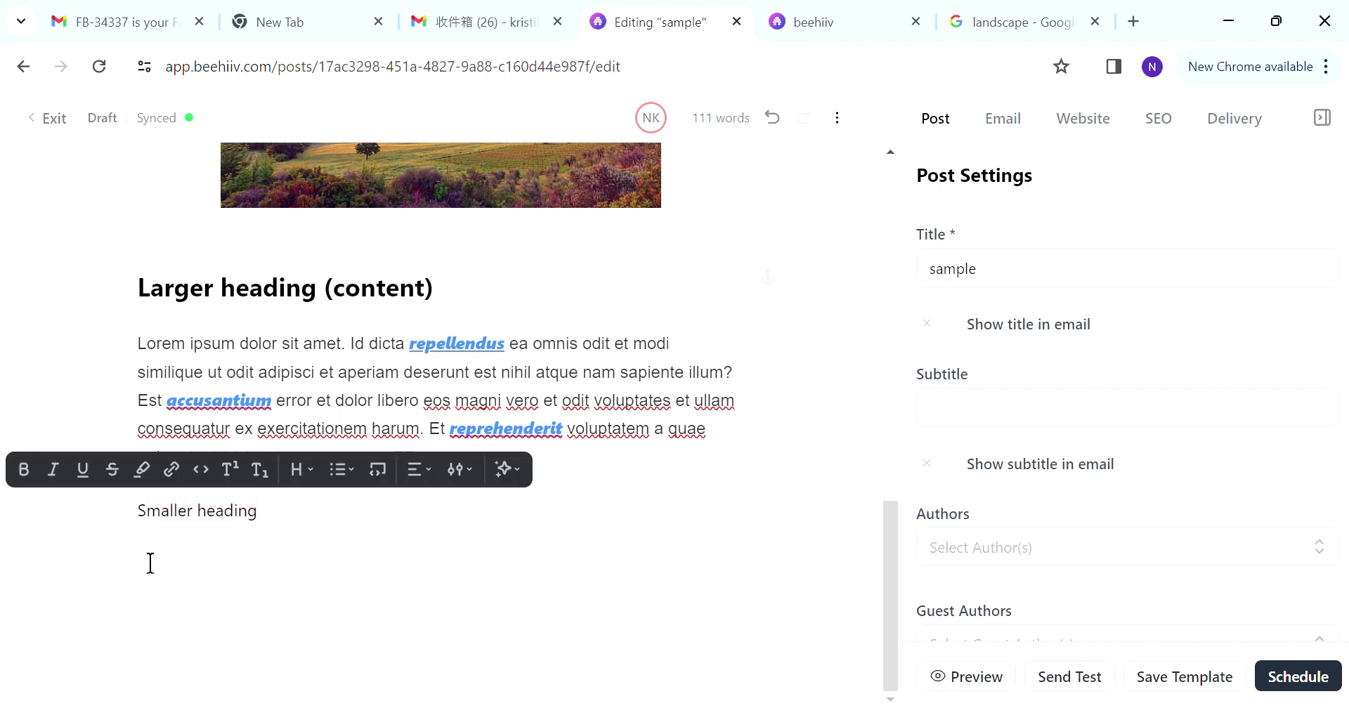
left_click(300, 469)
left_click(274, 430)
left_click(346, 570)
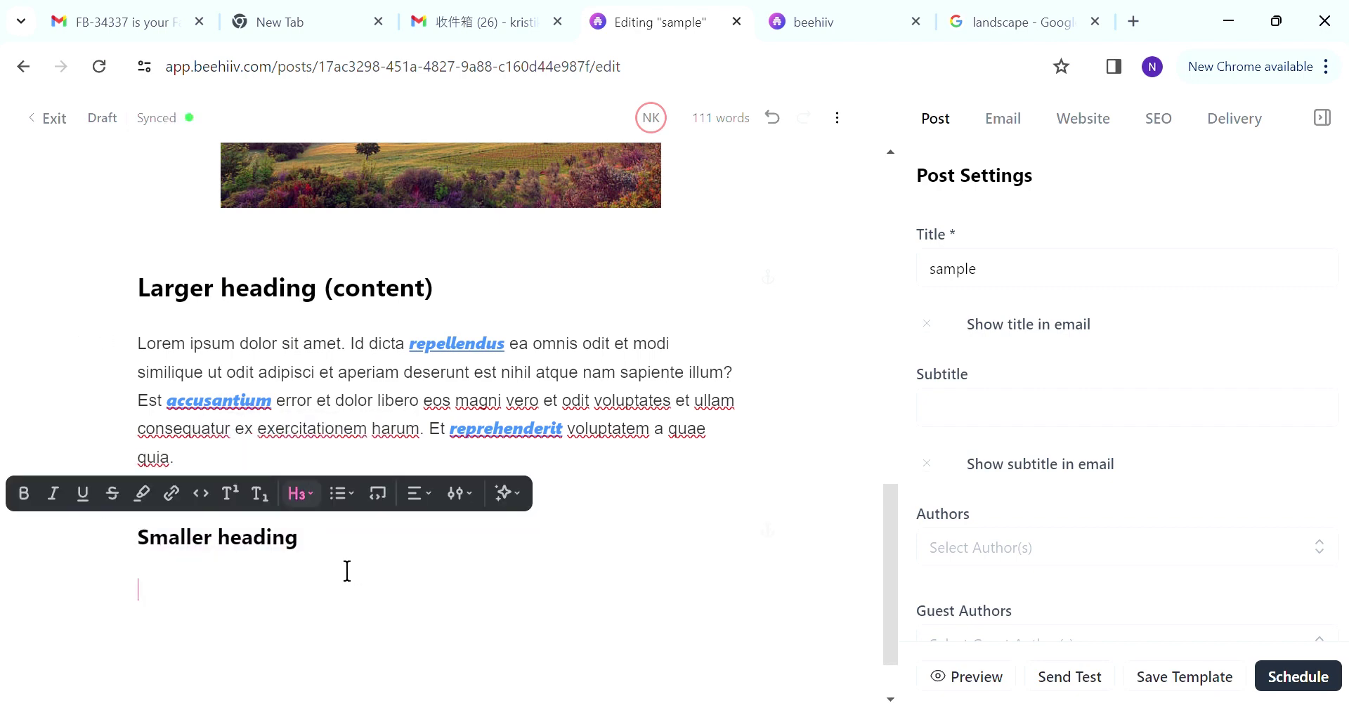
Switch to the theme editor and set Heading 3 to the Helvetica font family at a 17px font size.
left_click(858, 21)
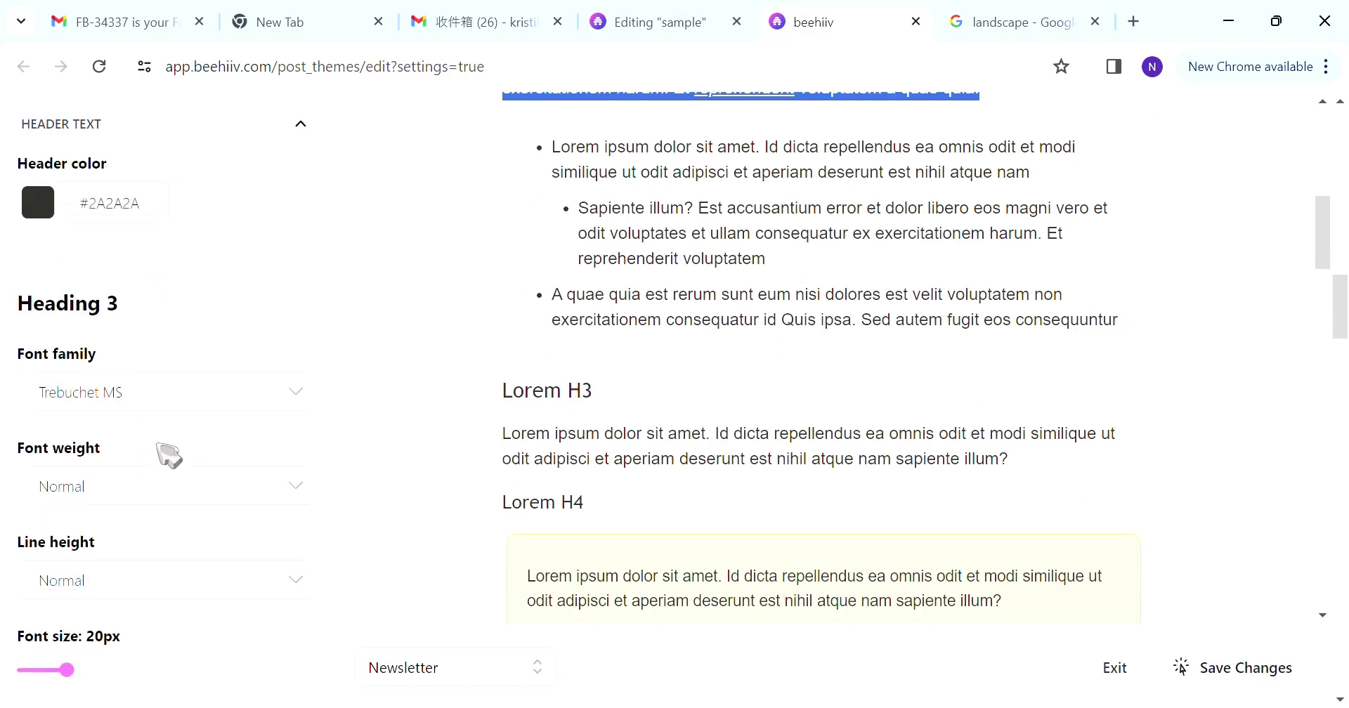
left_click(118, 392)
scroll(105, 506, "down", 3)
left_click(103, 557)
scroll(126, 449, "down", 3)
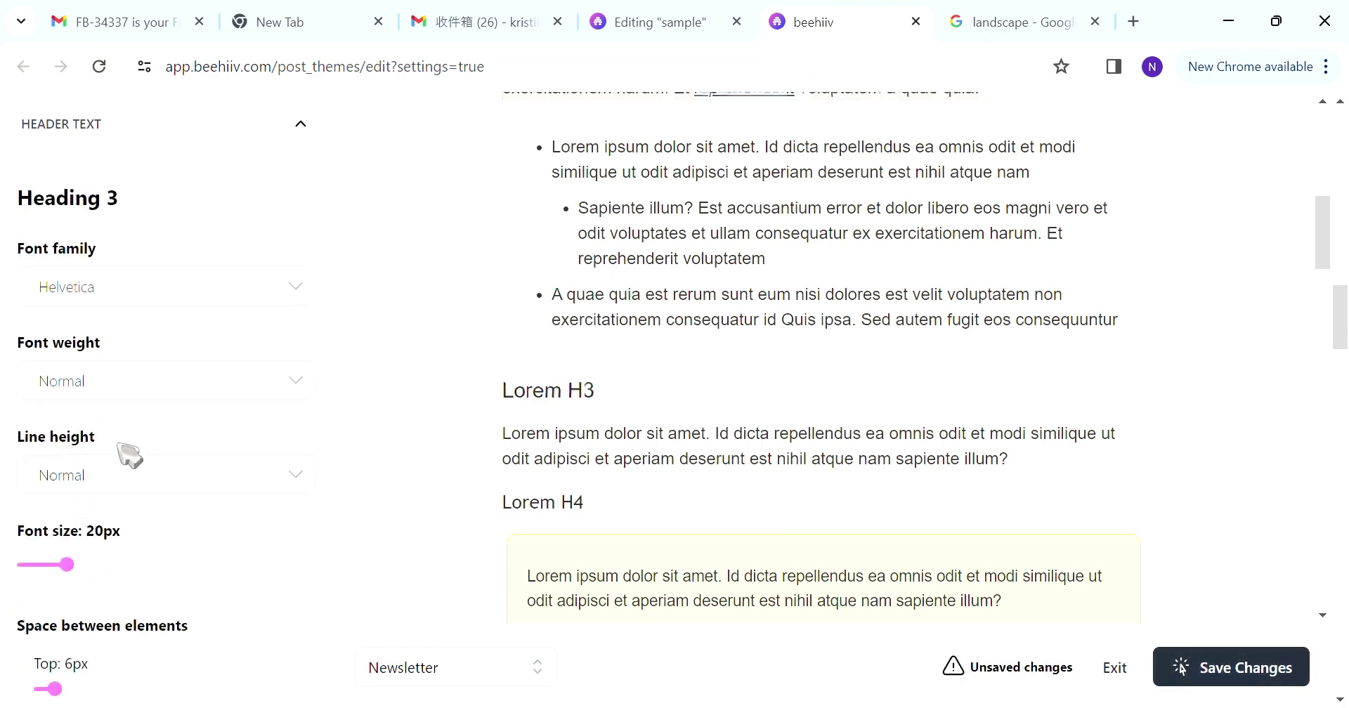
left_click_drag(72, 459, 51, 470)
scroll(225, 393, "down", 3)
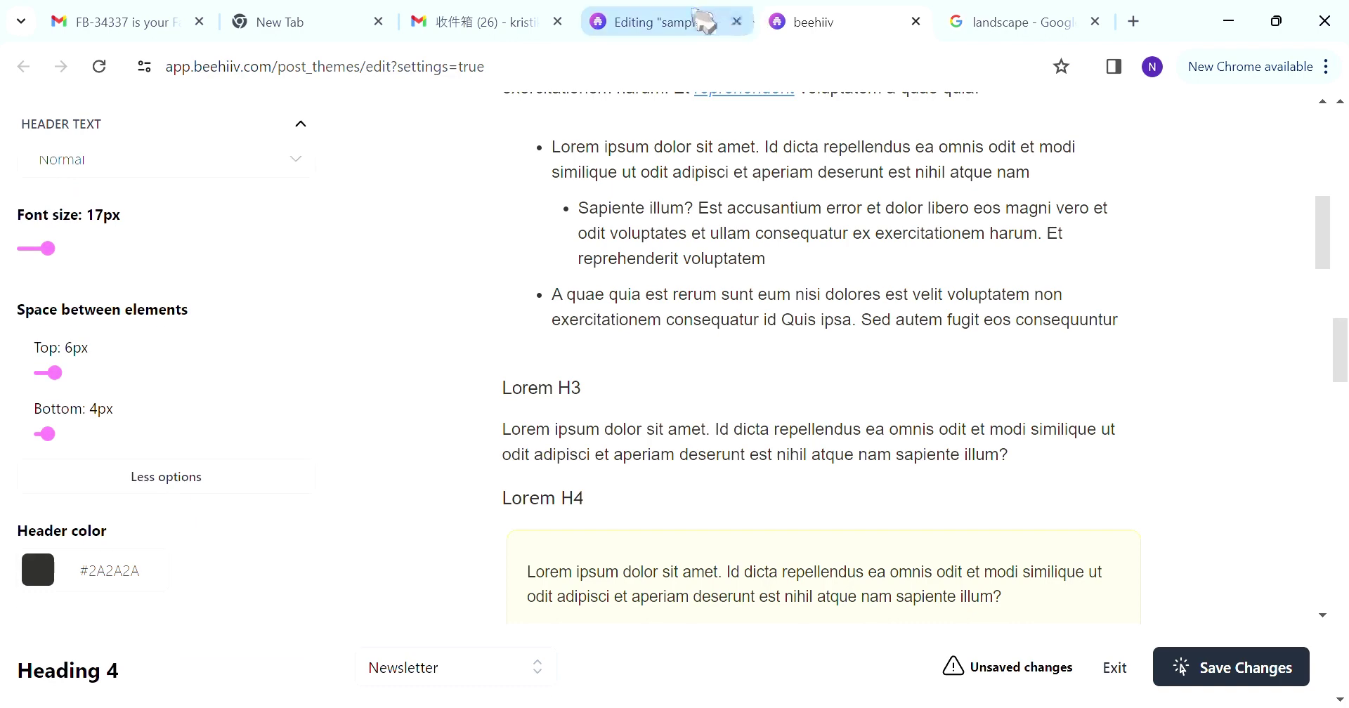
Return to the "sample" post and paste three copies of its Lorem ipsum paragraph under "Smaller heading", with the third as a new paragraph.
left_click(657, 21)
left_click(331, 590)
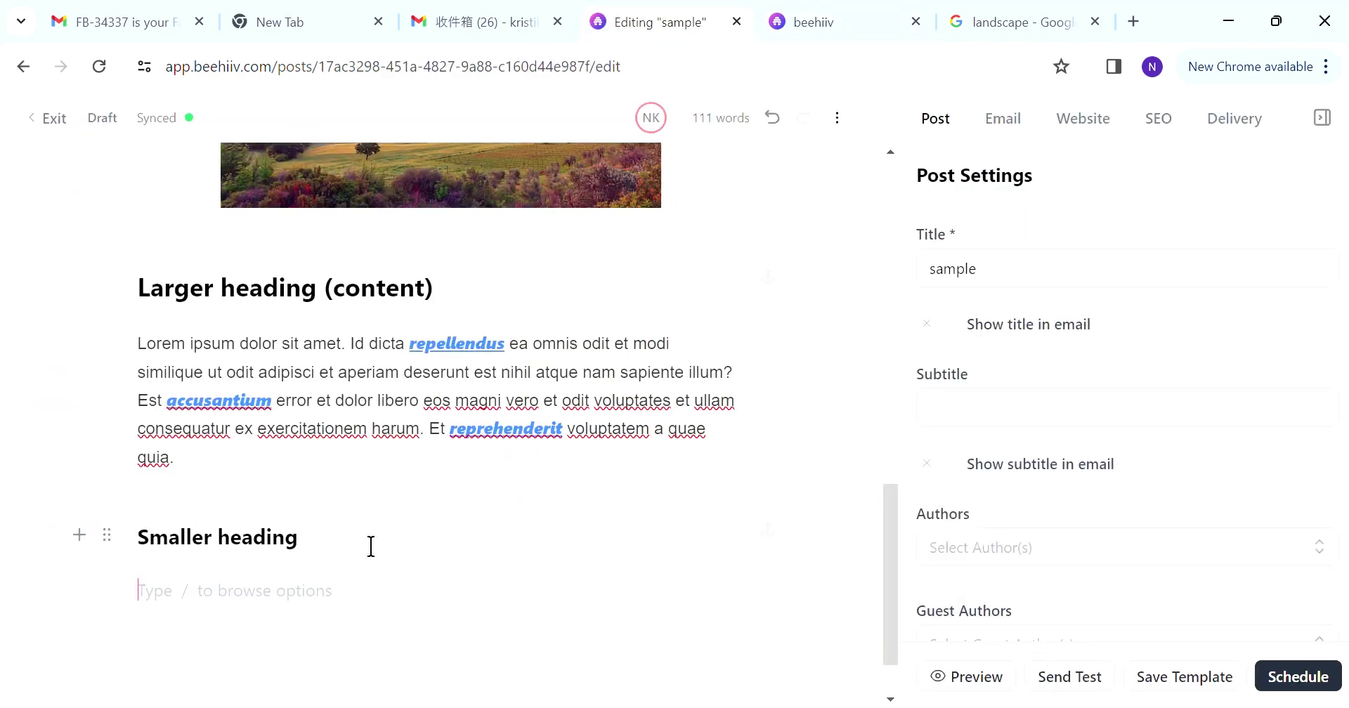
triple_click(149, 361)
key("ctrl+c")
left_click(277, 583)
key("ctrl+v")
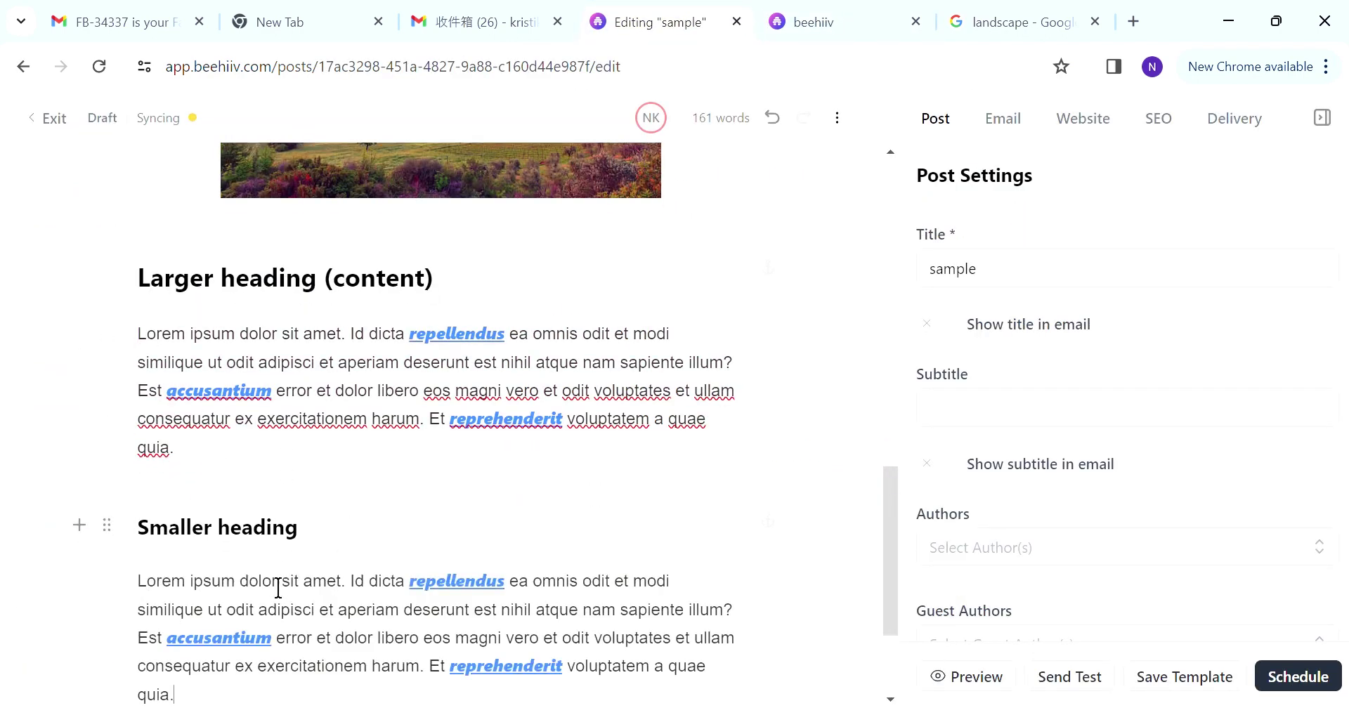
key("ctrl+v")
scroll(286, 574, "down", 1)
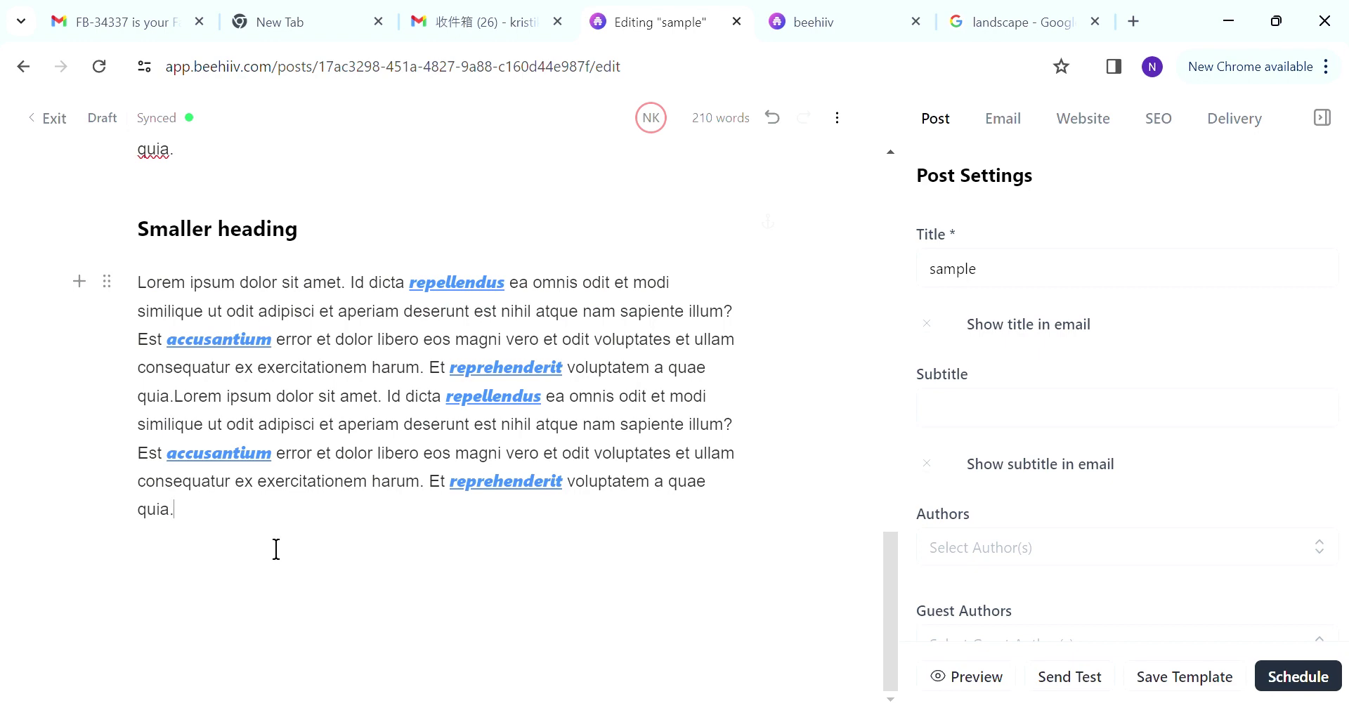
key("Return")
key("ctrl+v")
scroll(298, 604, "down", 2)
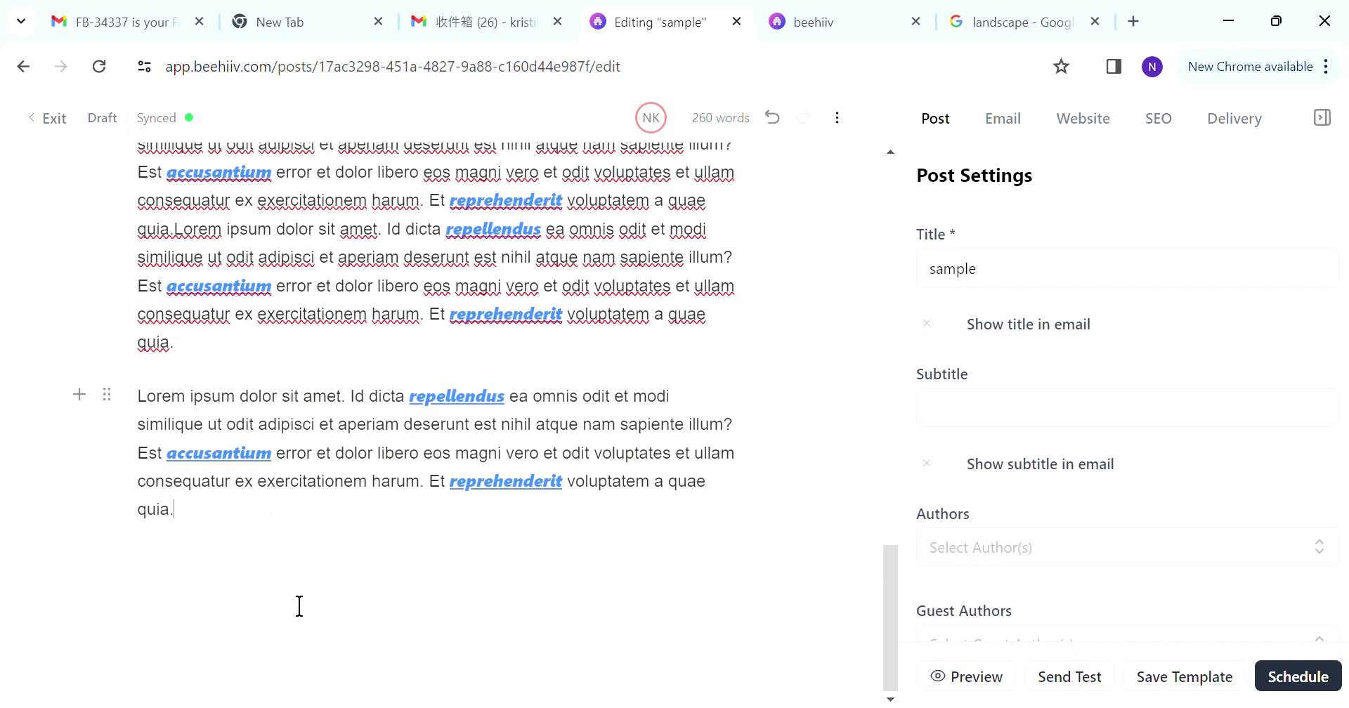
Add "another one" as a Heading 3 below the paragraphs and paste the Lorem ipsum text twice under it.
left_click(274, 559)
type("another one")
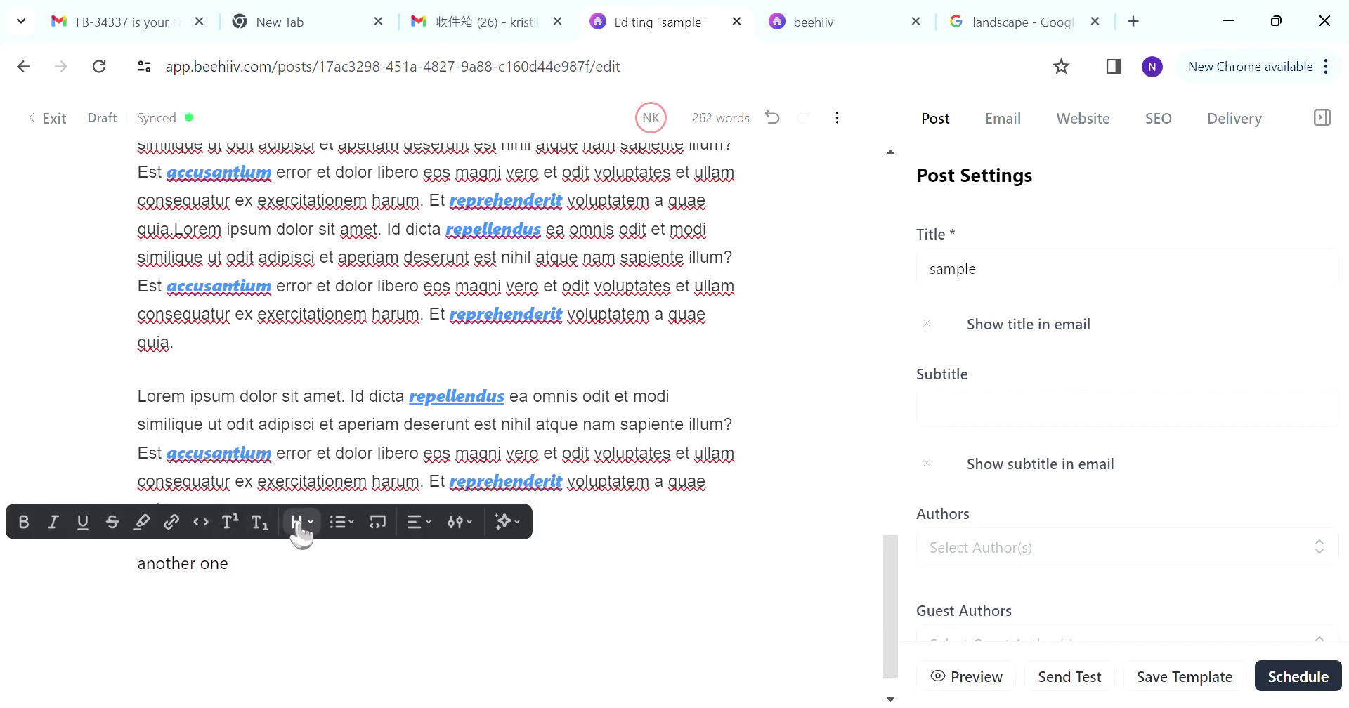
left_click(299, 526)
left_click(274, 482)
left_click(292, 641)
key("ctrl+v")
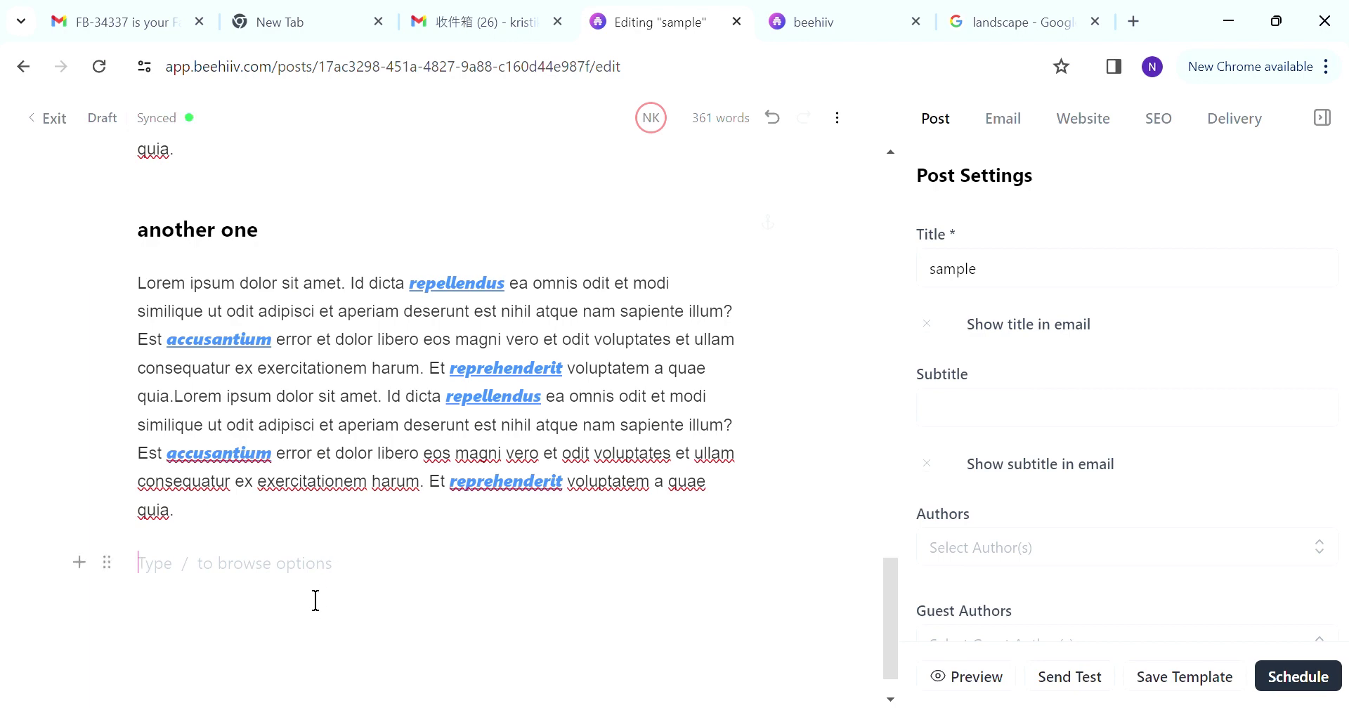
Insert a horizontal rule after the last paragraph and write "What's Hot" in bold below it.
type("/")
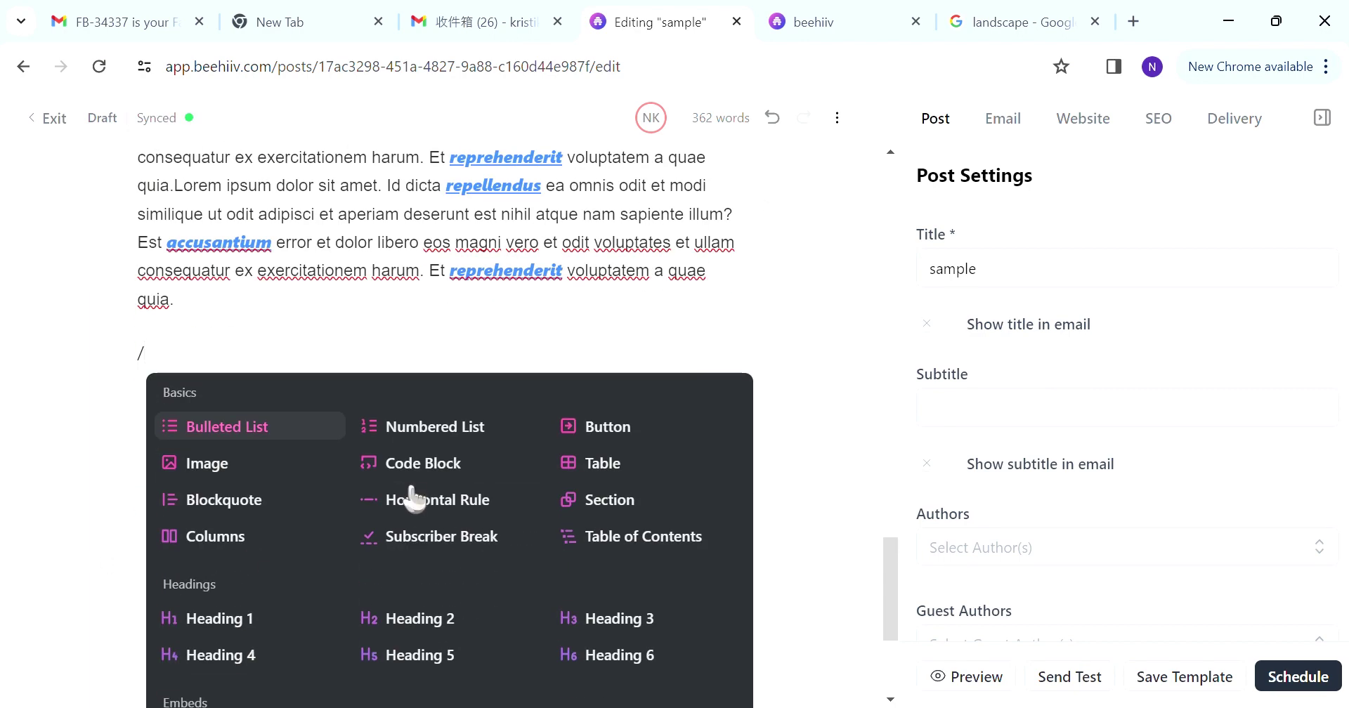
left_click(415, 414)
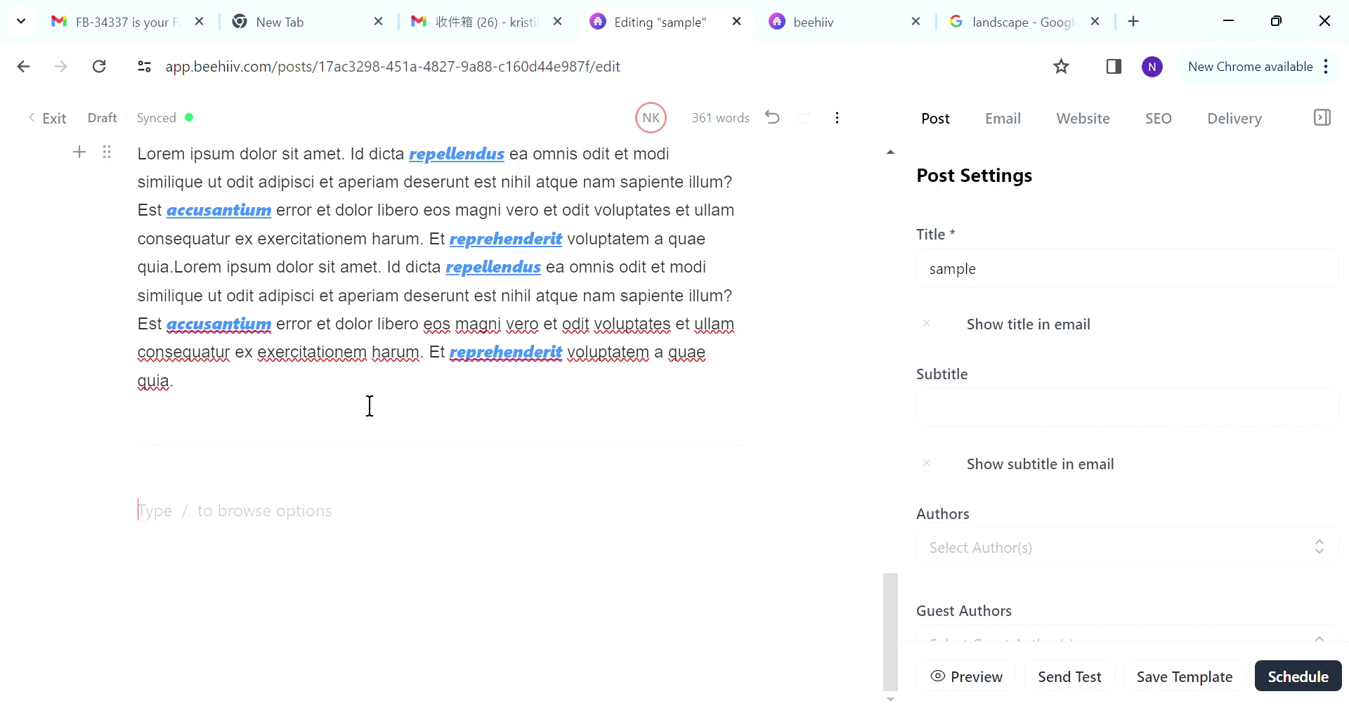
type("What’s Hot")
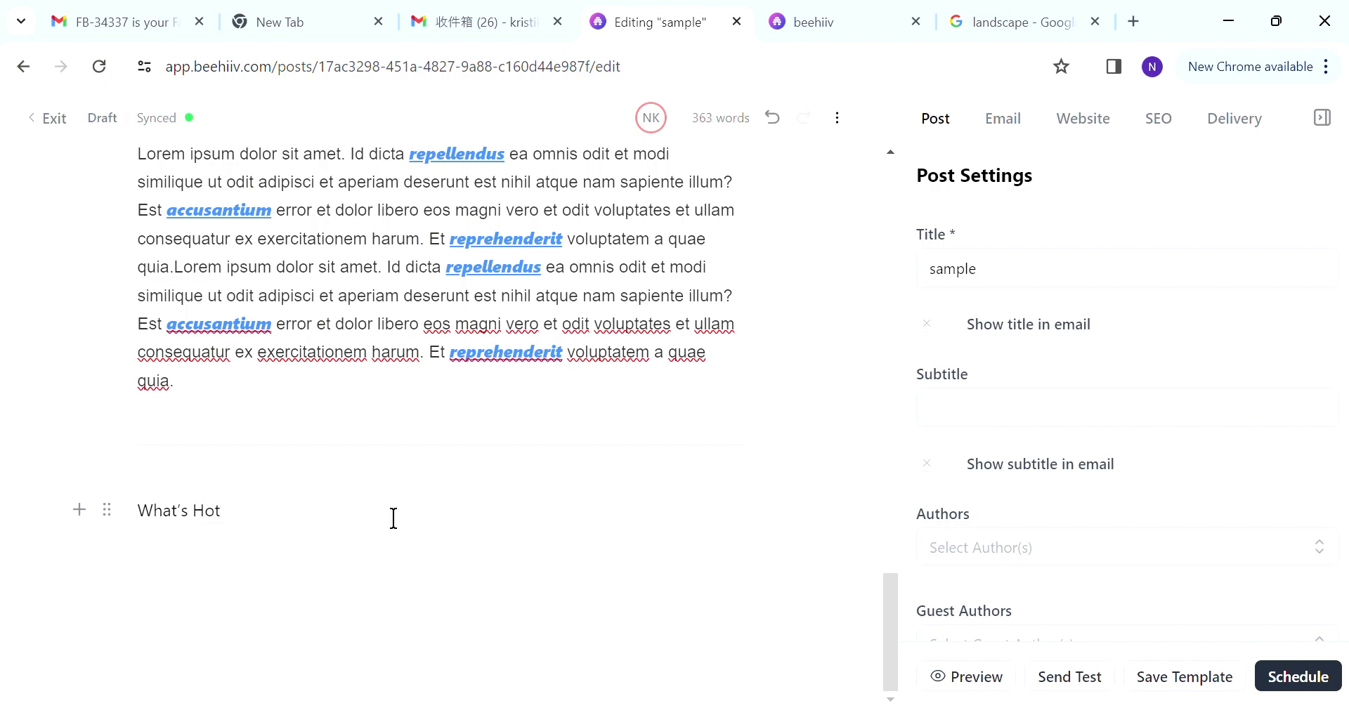
scroll(331, 491, "up", 10)
scroll(331, 491, "down", 10)
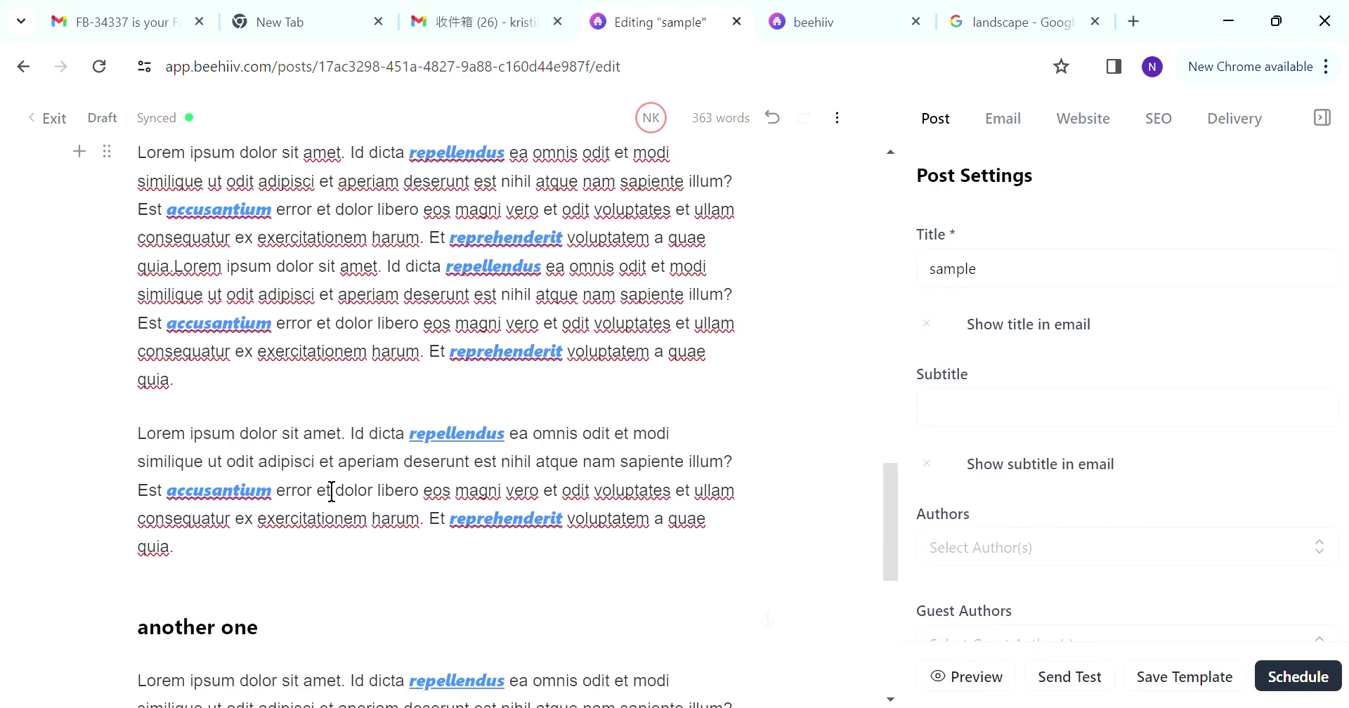
left_click_drag(283, 528, 52, 509)
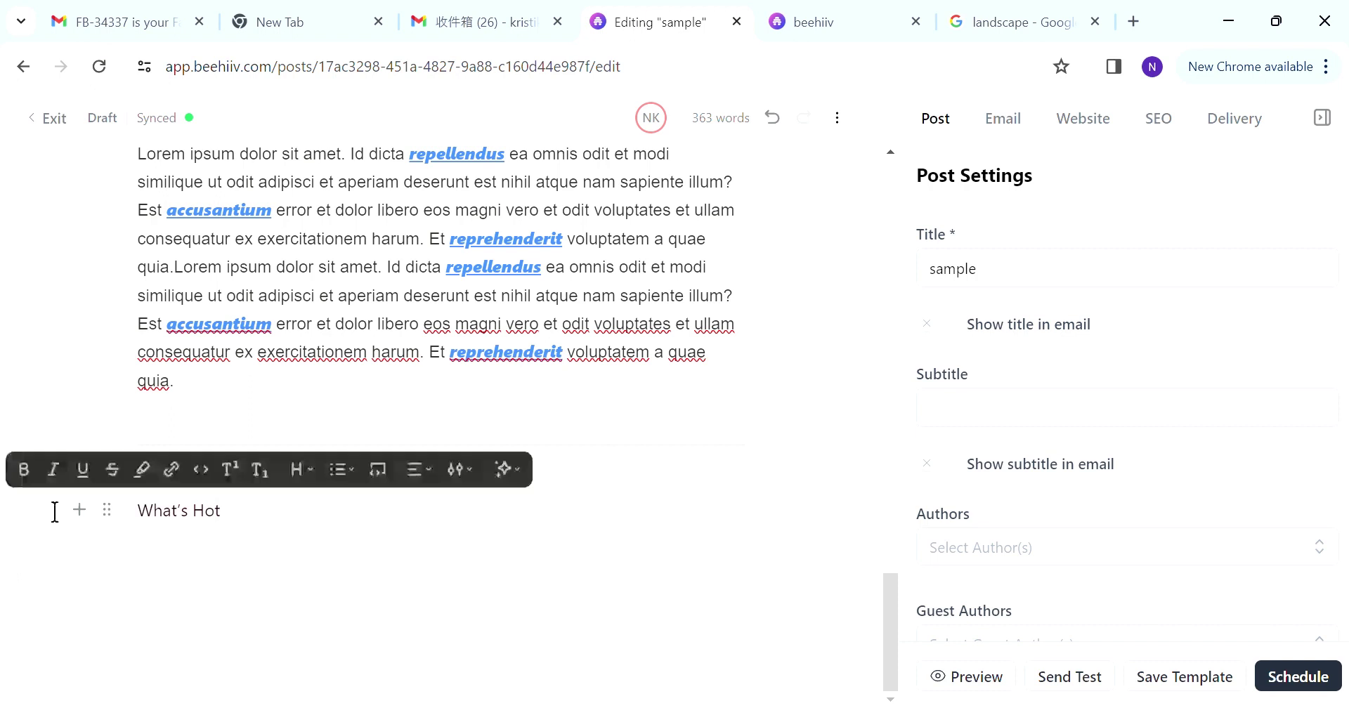
left_click(26, 471)
left_click(274, 528)
key("Return")
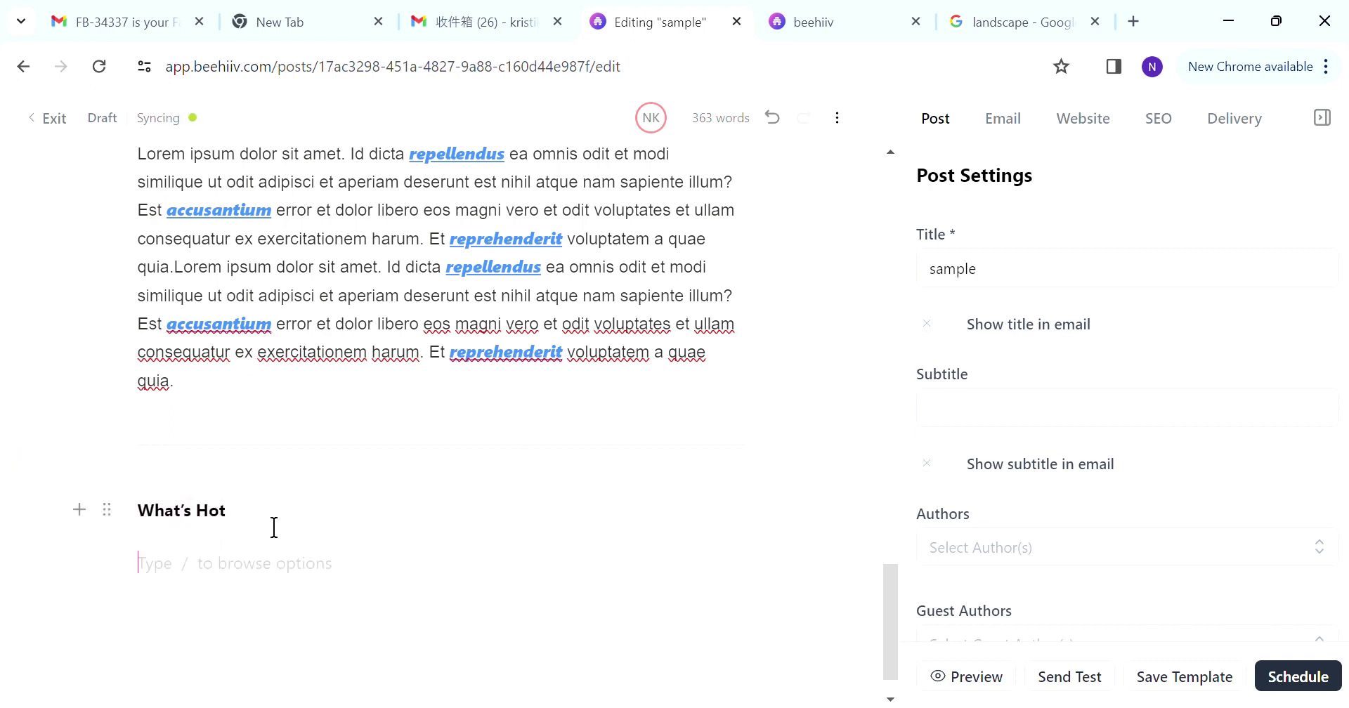
Insert a section block below "What's Hot" and paste the Lorem ipsum paragraph into it.
scroll(288, 534, "down", 1)
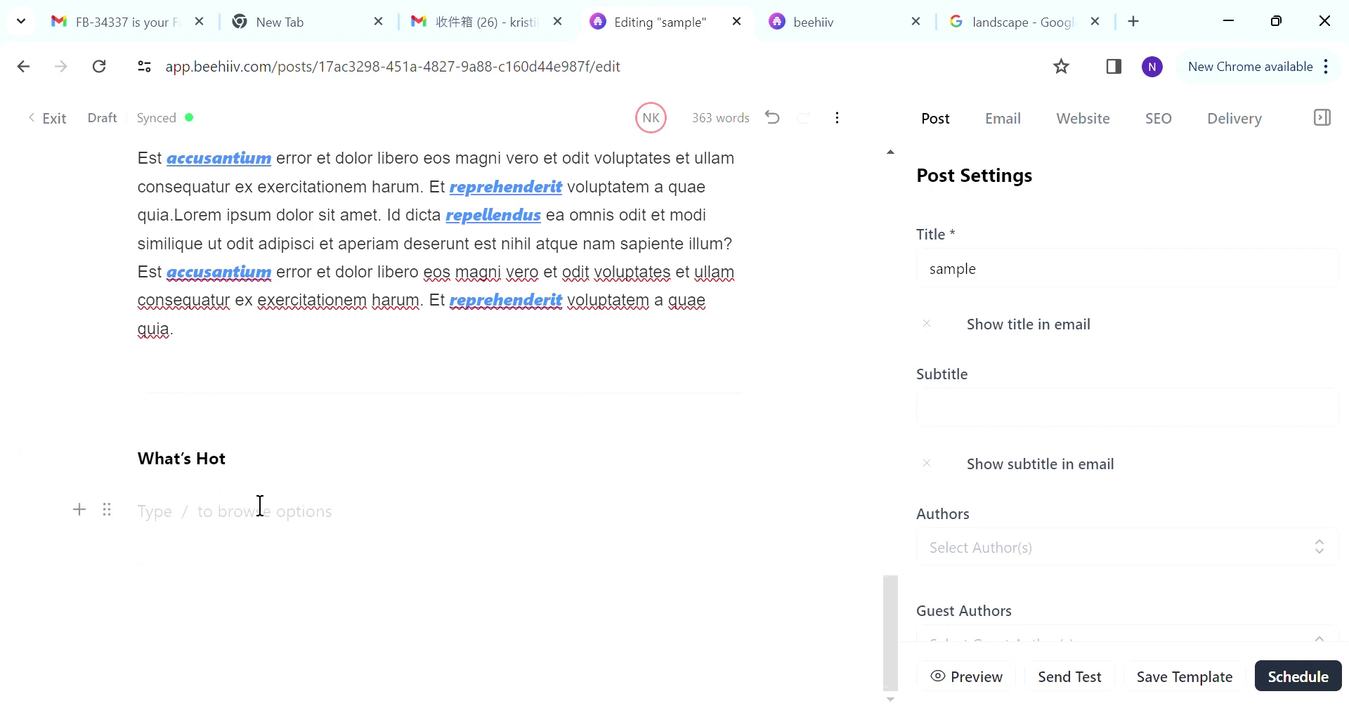
type("/")
scroll(274, 588, "down", 2)
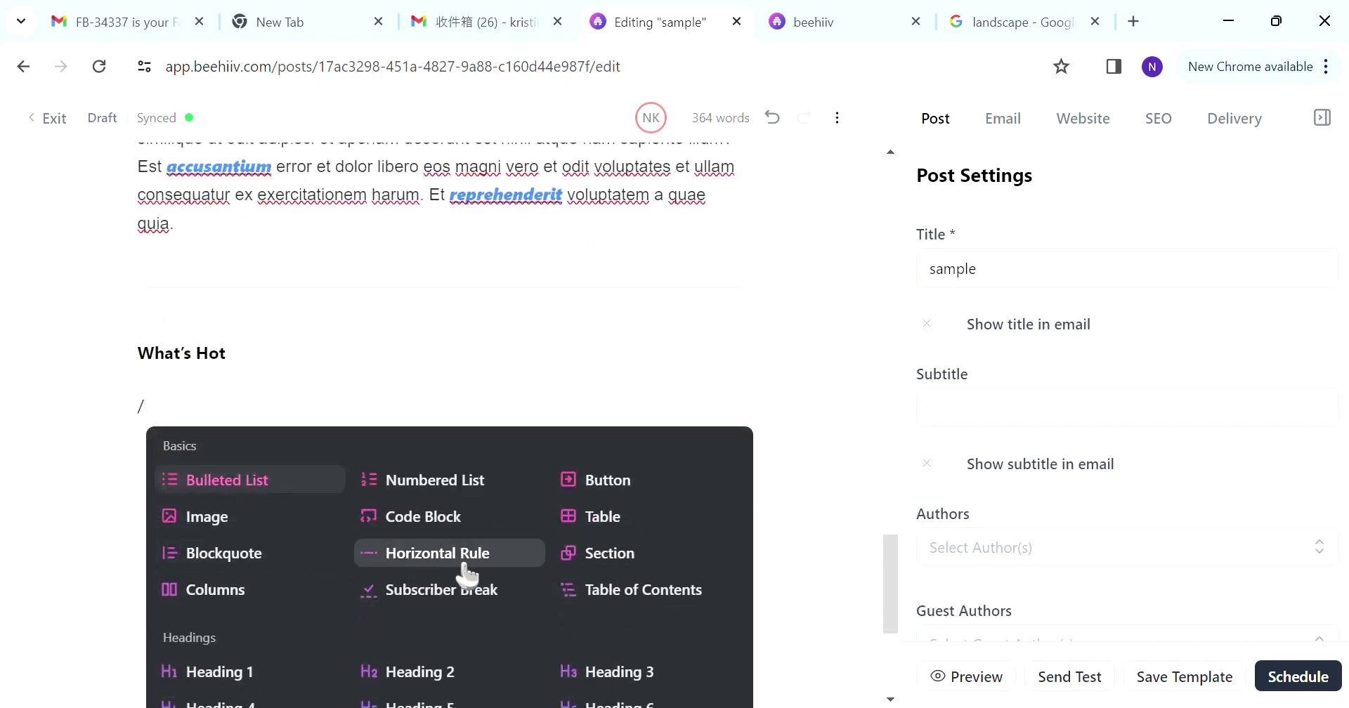
scroll(464, 573, "down", 2)
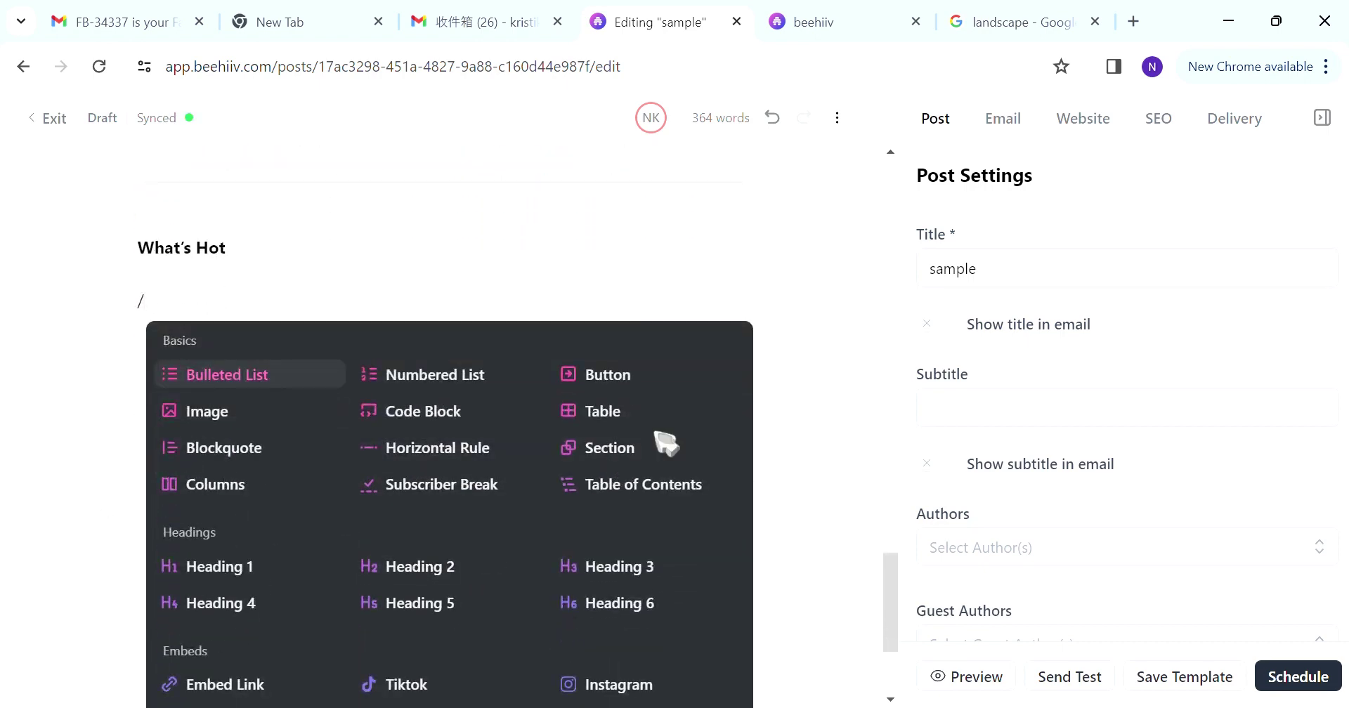
left_click(626, 448)
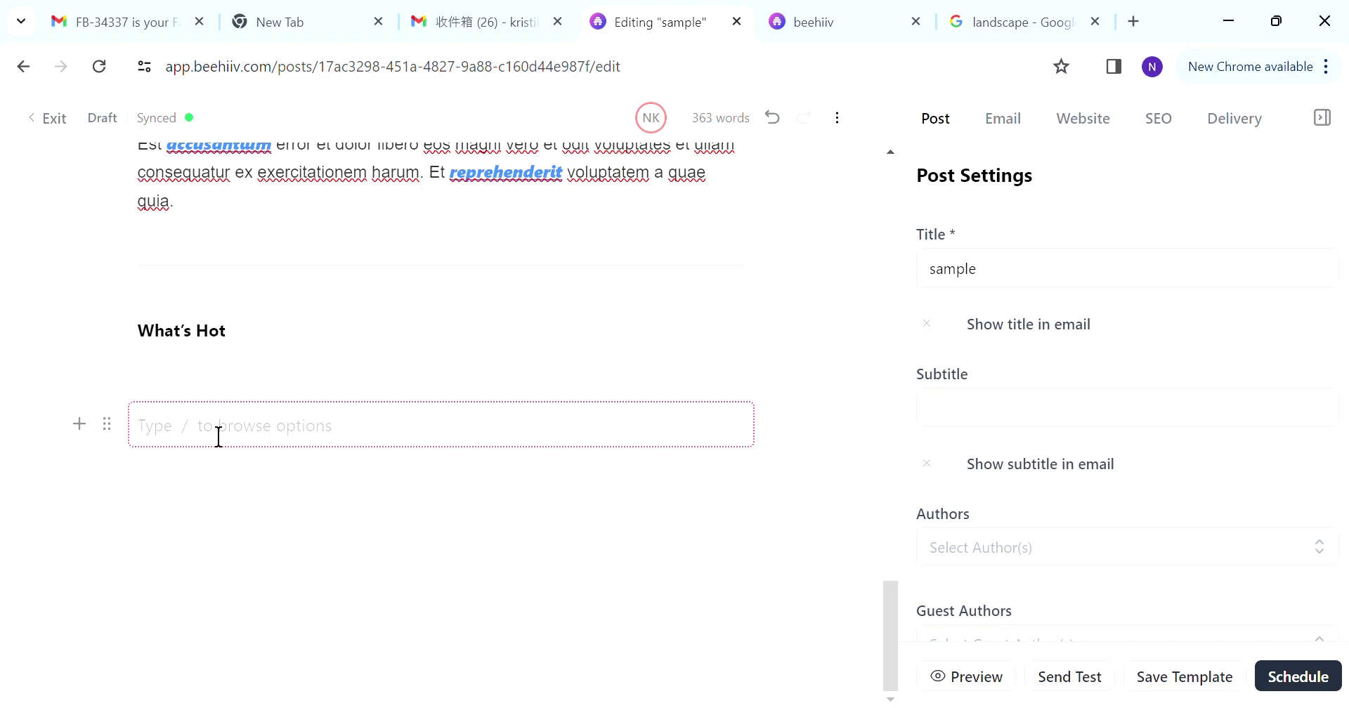
type("Lorem ipsum dolor sit amet. Id dicta repellendus ea omnis odit et modi similique ut odit adipisci et aperiam deserunt est nihil atque nam sapiente illum? Est accusantium error et dolor libero eos magni vero et odit voluptates et ullam consequatur ex exercitationem harum. Et reprehenderit voluptatem a quae quia.")
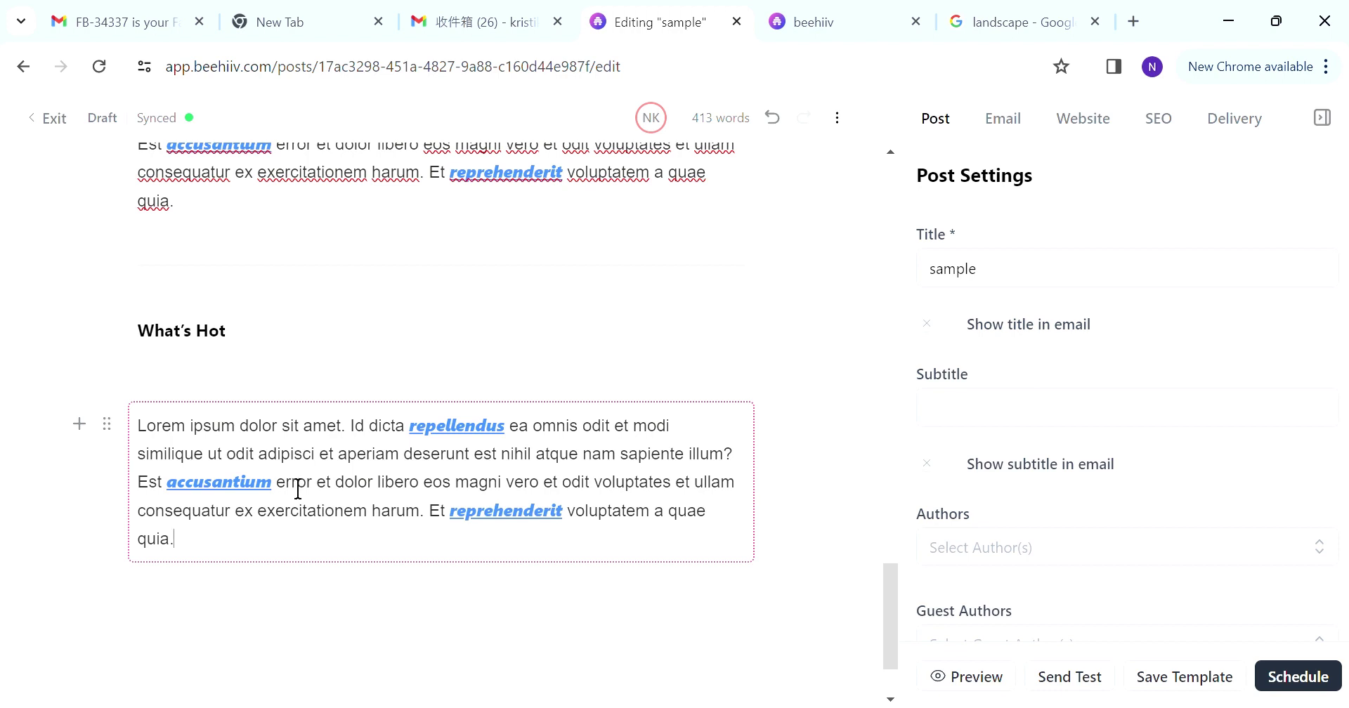
Add two columns inside the section, with the landscape image in the first and the Lorem ipsum text in the second.
key("Return")
type("/")
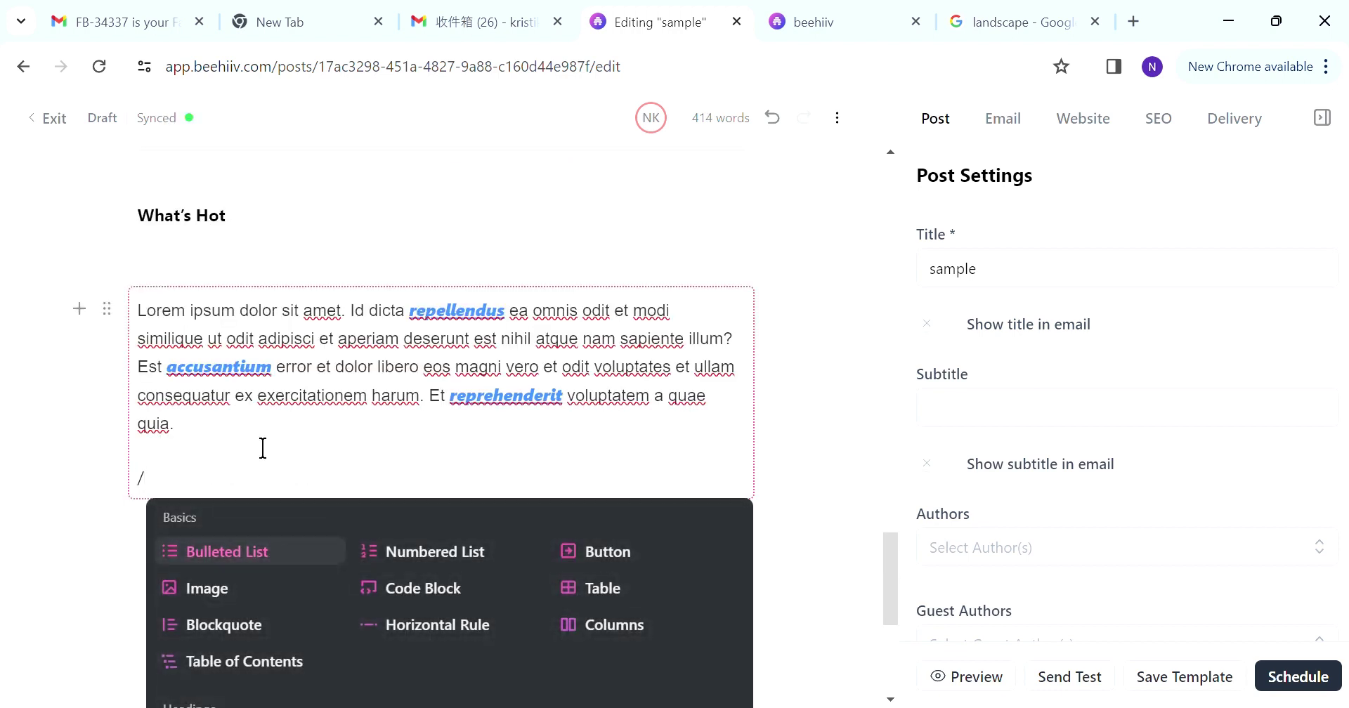
left_click(605, 626)
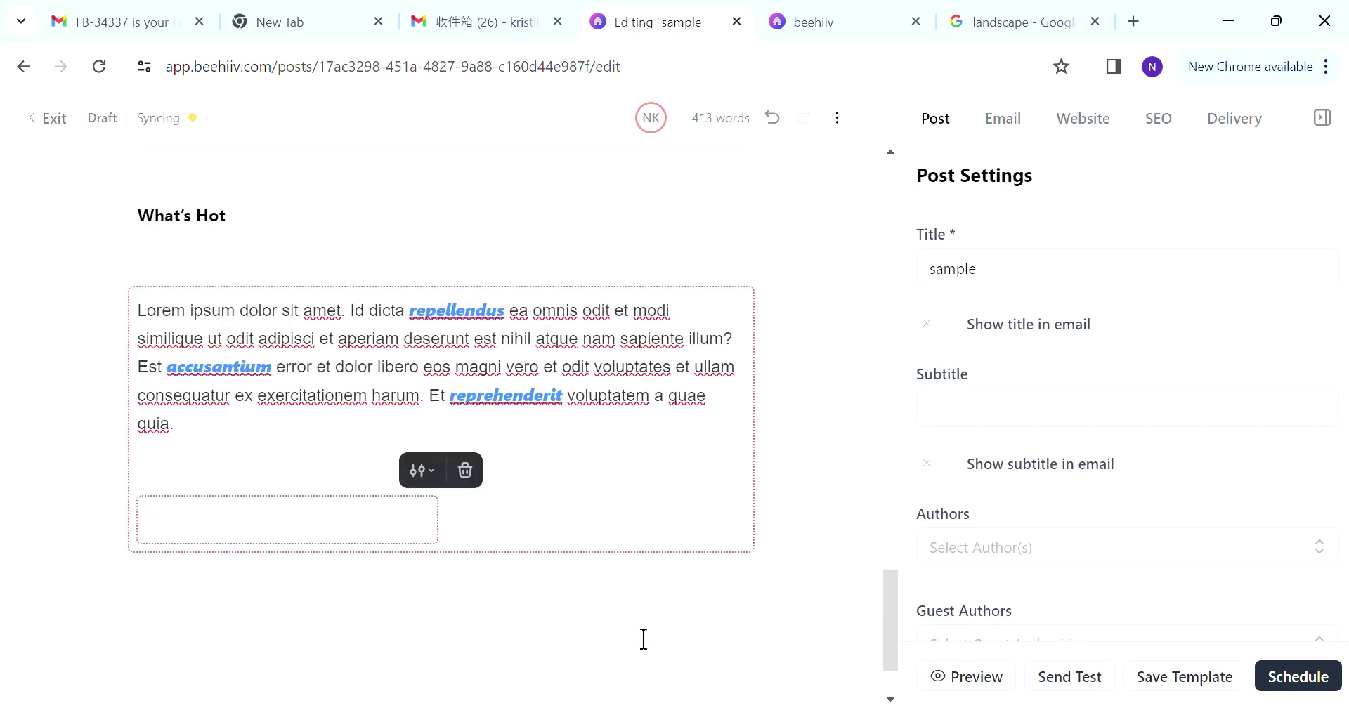
left_click(495, 542)
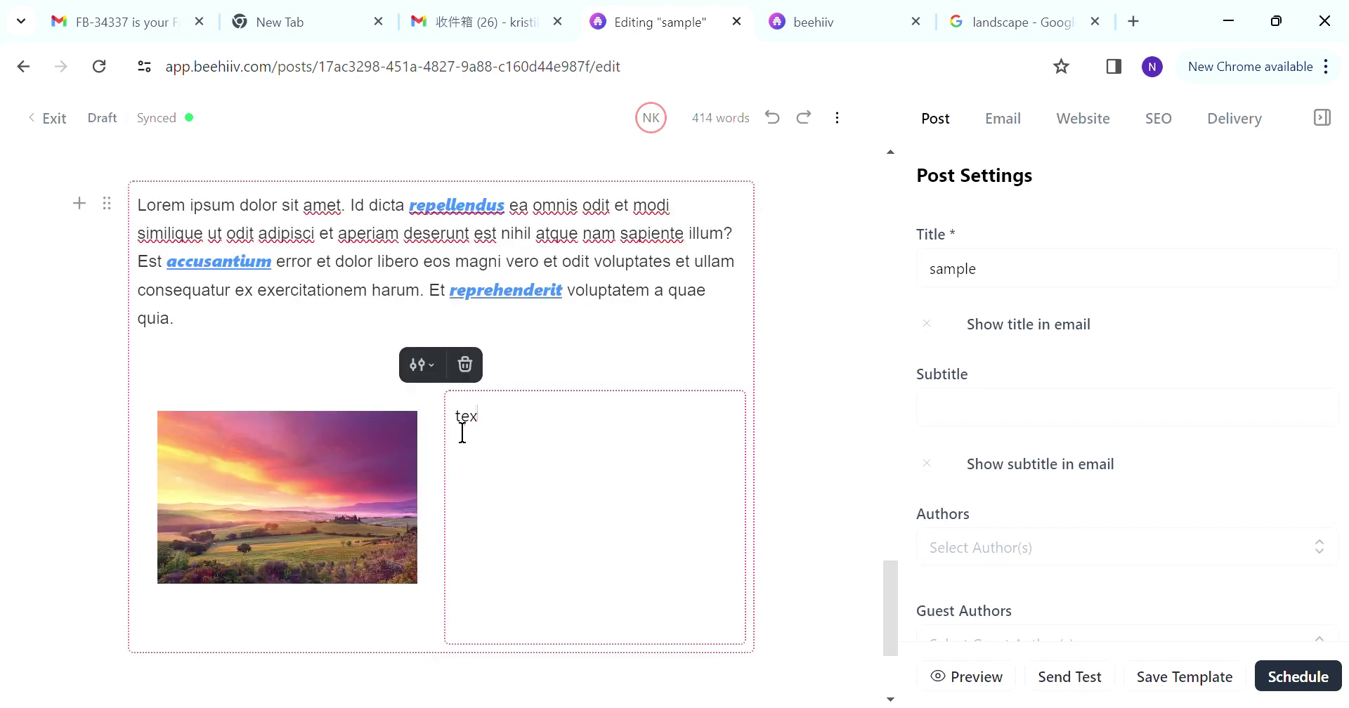
double_click(462, 431)
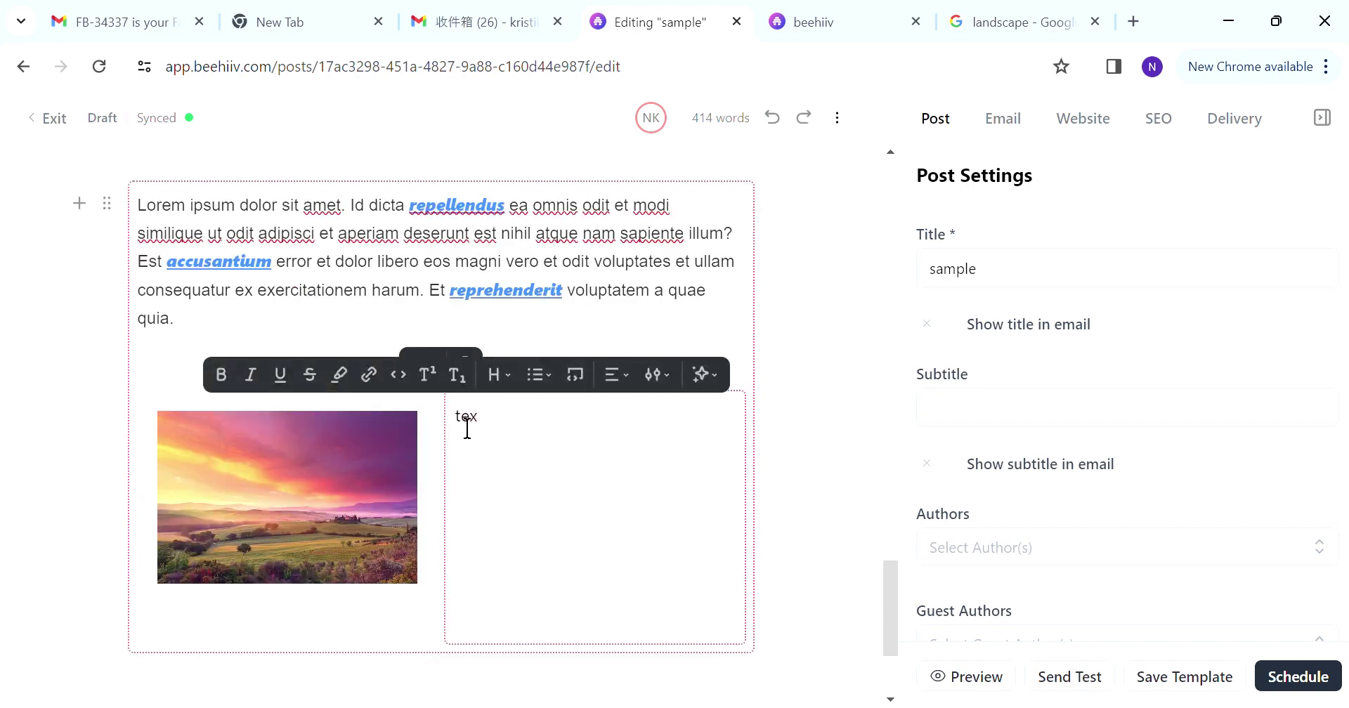
type("Lorem ipsum dolor sit amet. Id dicta repellendus ea omnis odit et modi similique ut odit adipisci et aperiam deserunt est nihil atque nam sapiente illum? Est accusantium error et dolor libero eos magni vero et odit voluptates et ullam consequatur ex exercitationem harum. Et reprehenderit voluptatem a quae quia.")
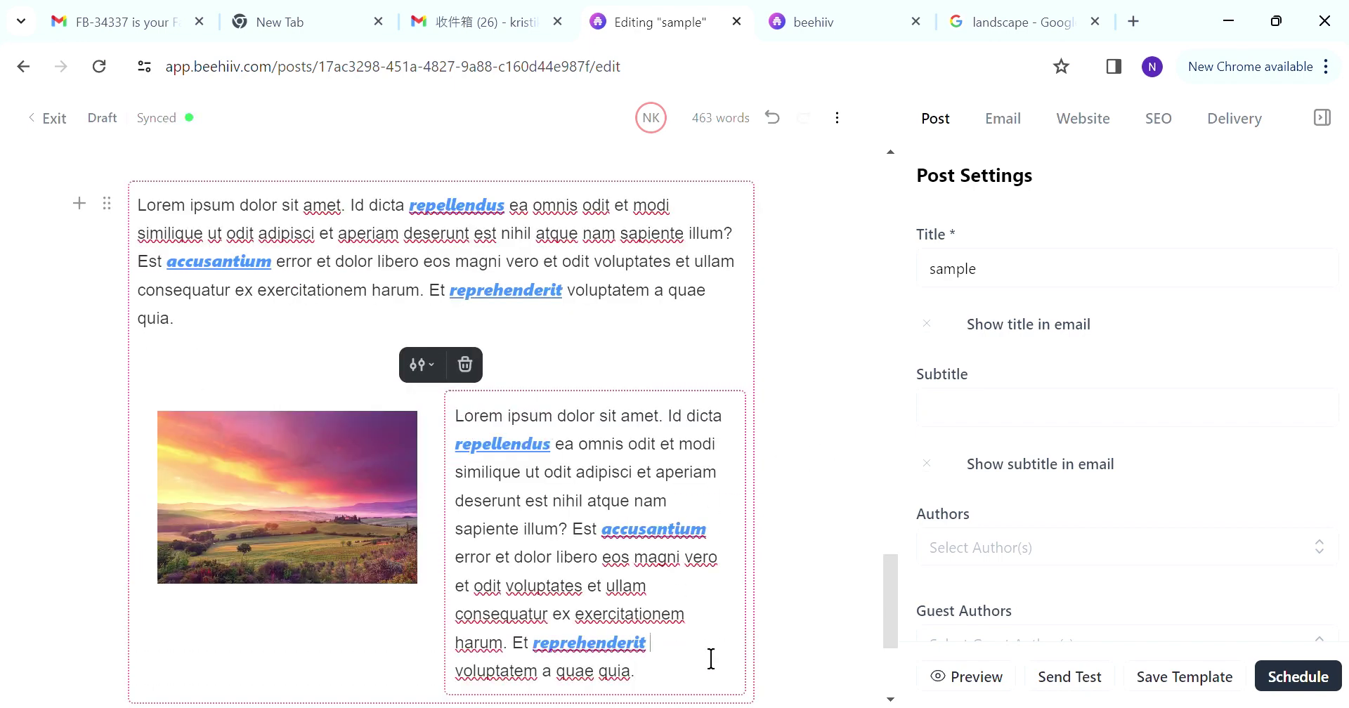
Undo the columns with the image and text inside the section.
left_click(441, 185)
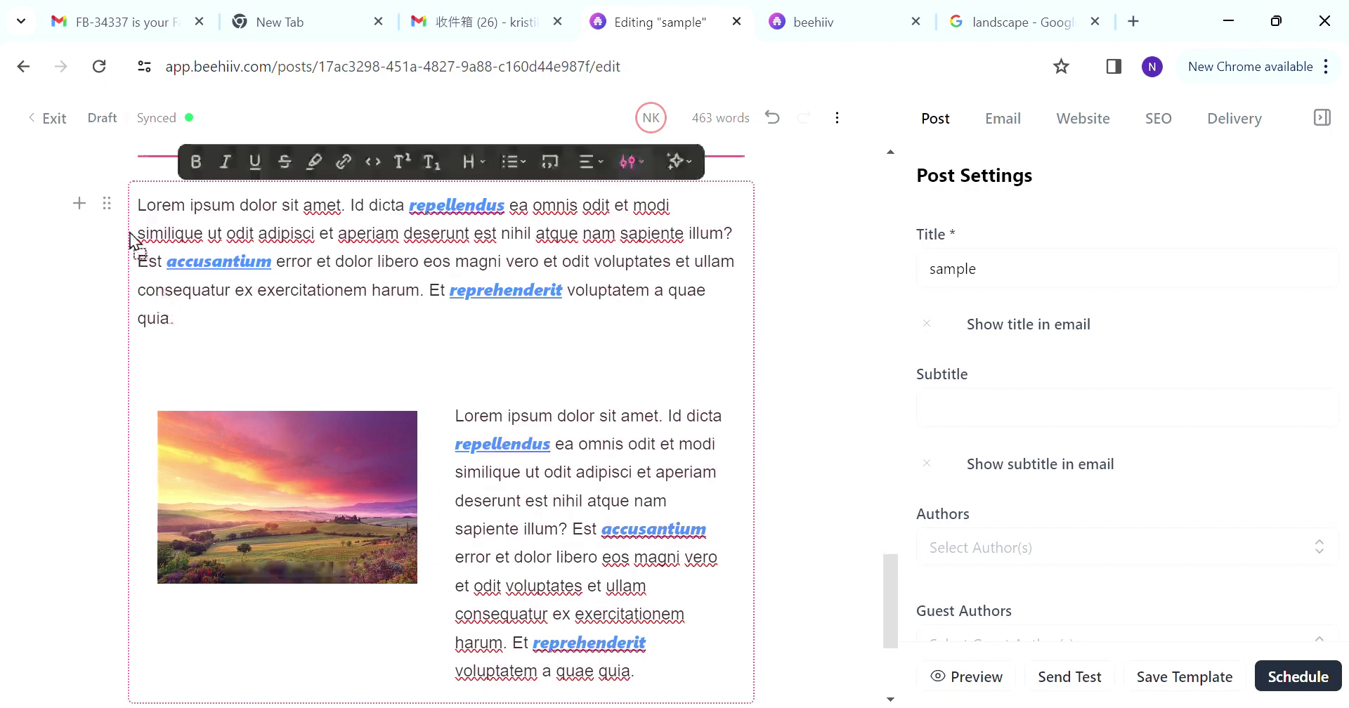
key("ctrl+z")
left_click(238, 517)
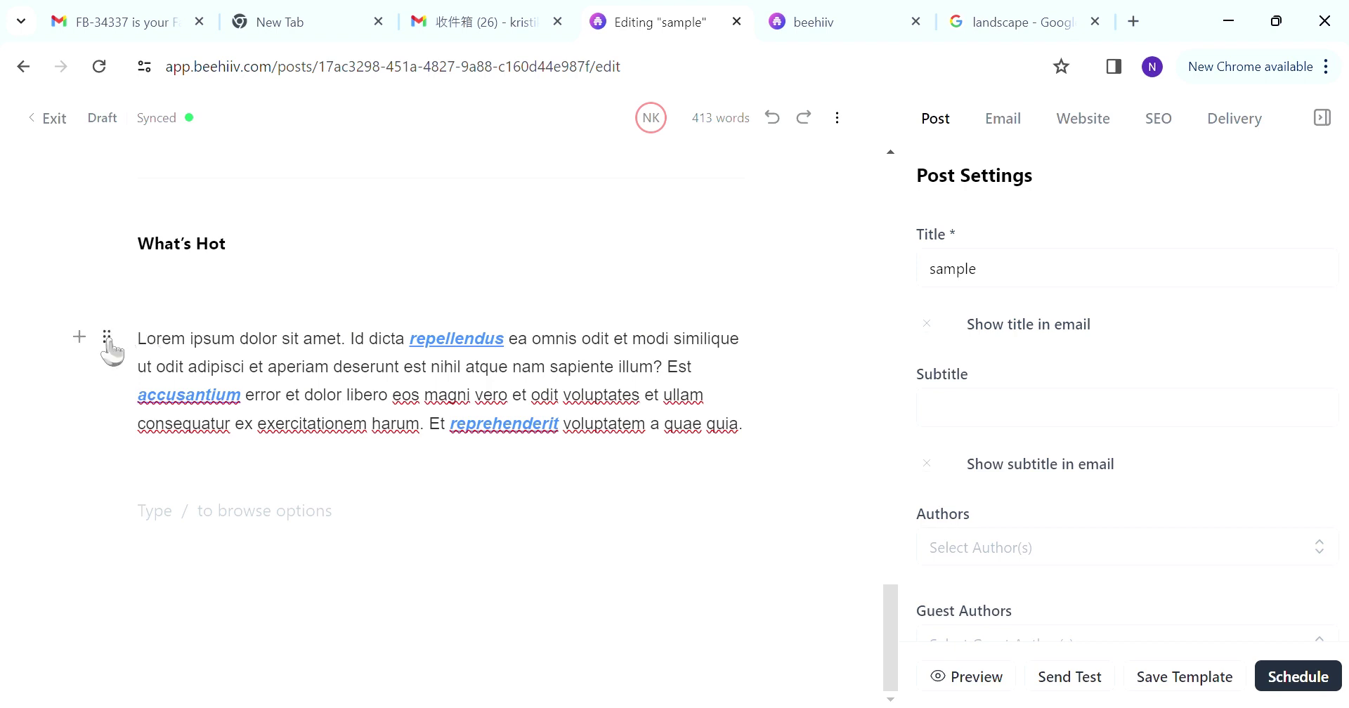
Set both the inner spacing and the outer spacing of the section below "What's Hot" to 10 px.
left_click(106, 339)
left_click(162, 427)
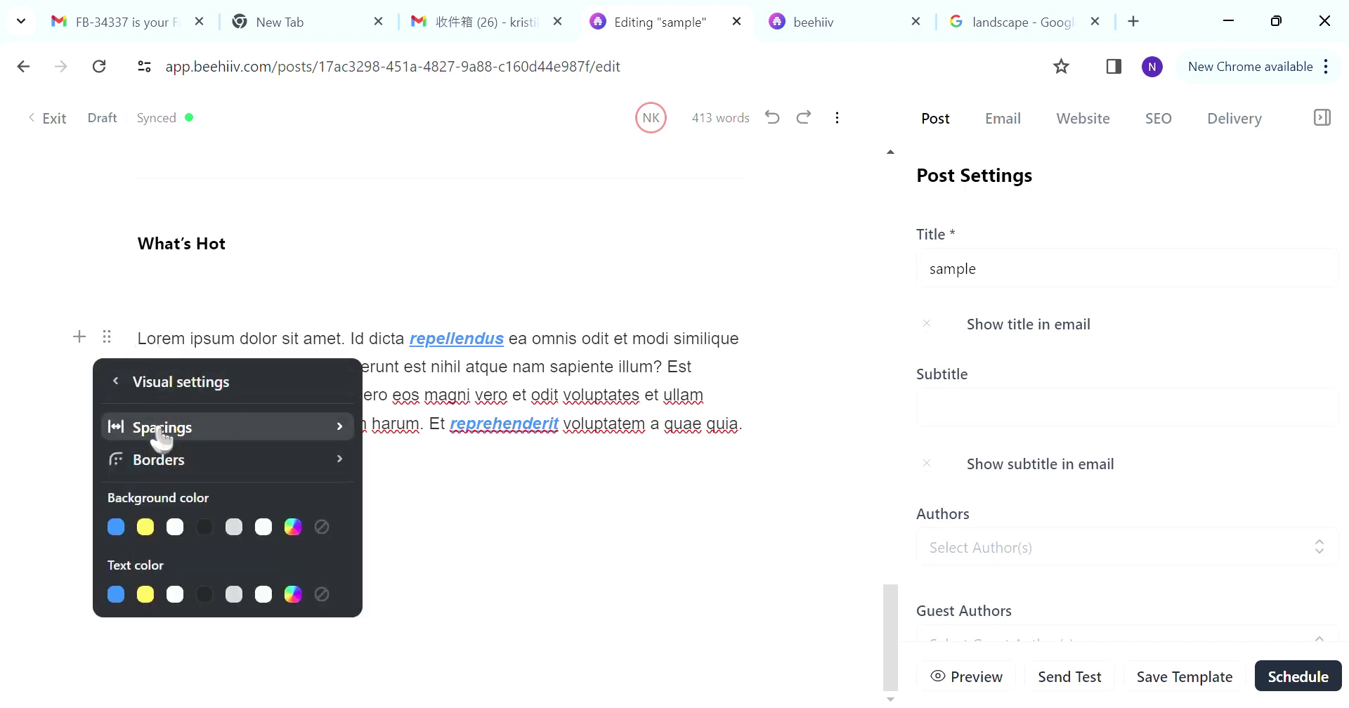
left_click(162, 427)
double_click(152, 448)
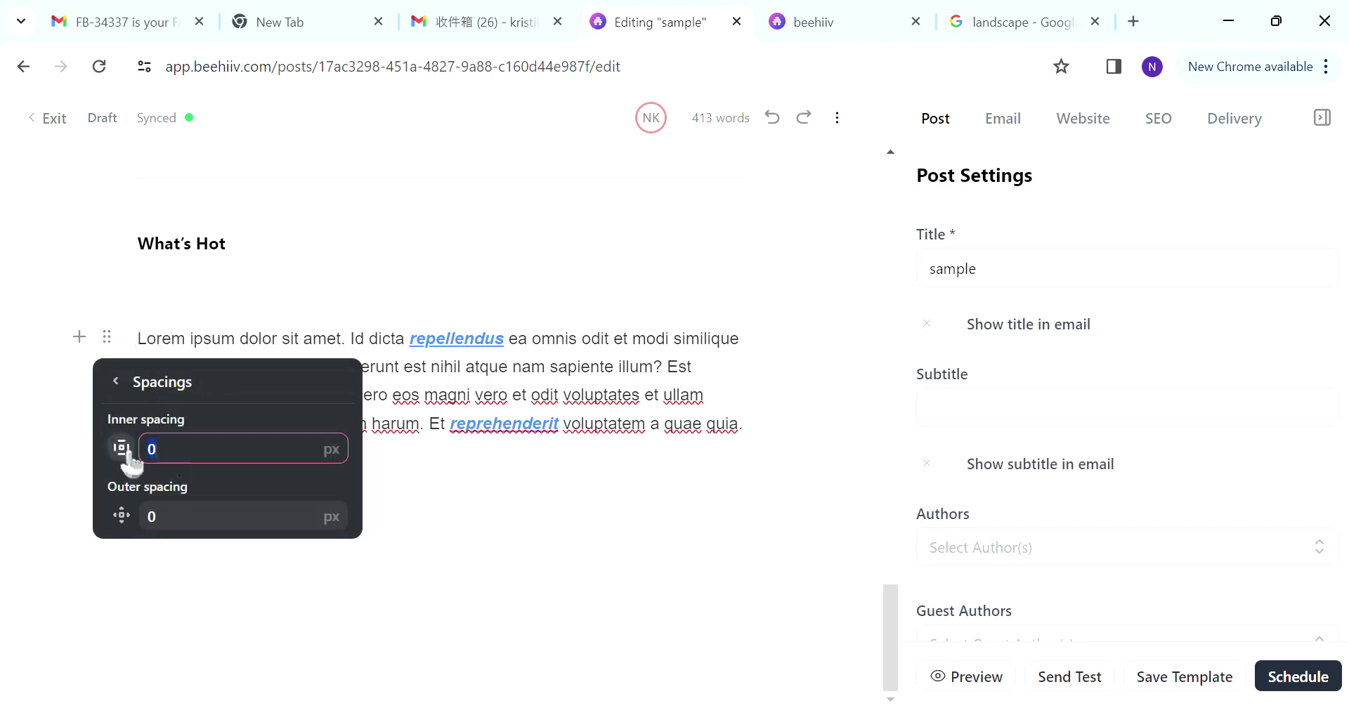
type("10")
left_click(262, 520)
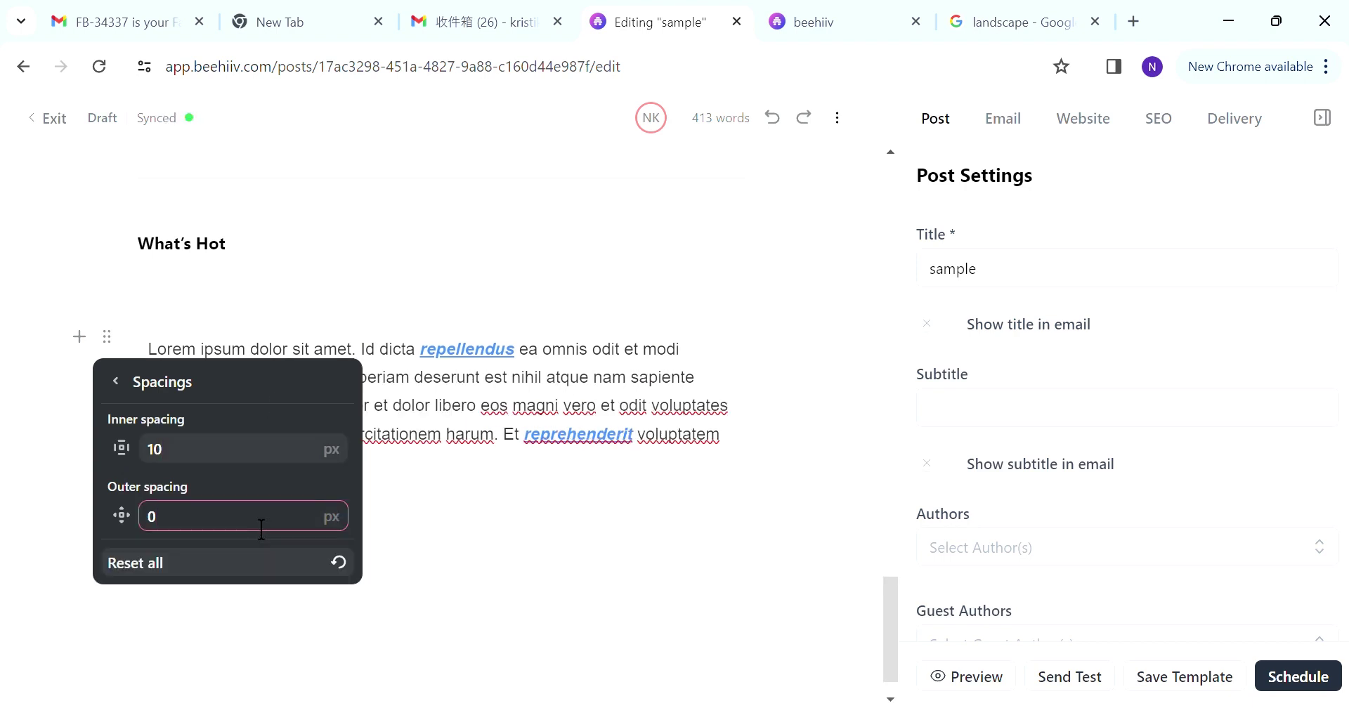
left_click(117, 381)
Give the section below "What's Hot" a custom light blue background colour.
left_click(116, 527)
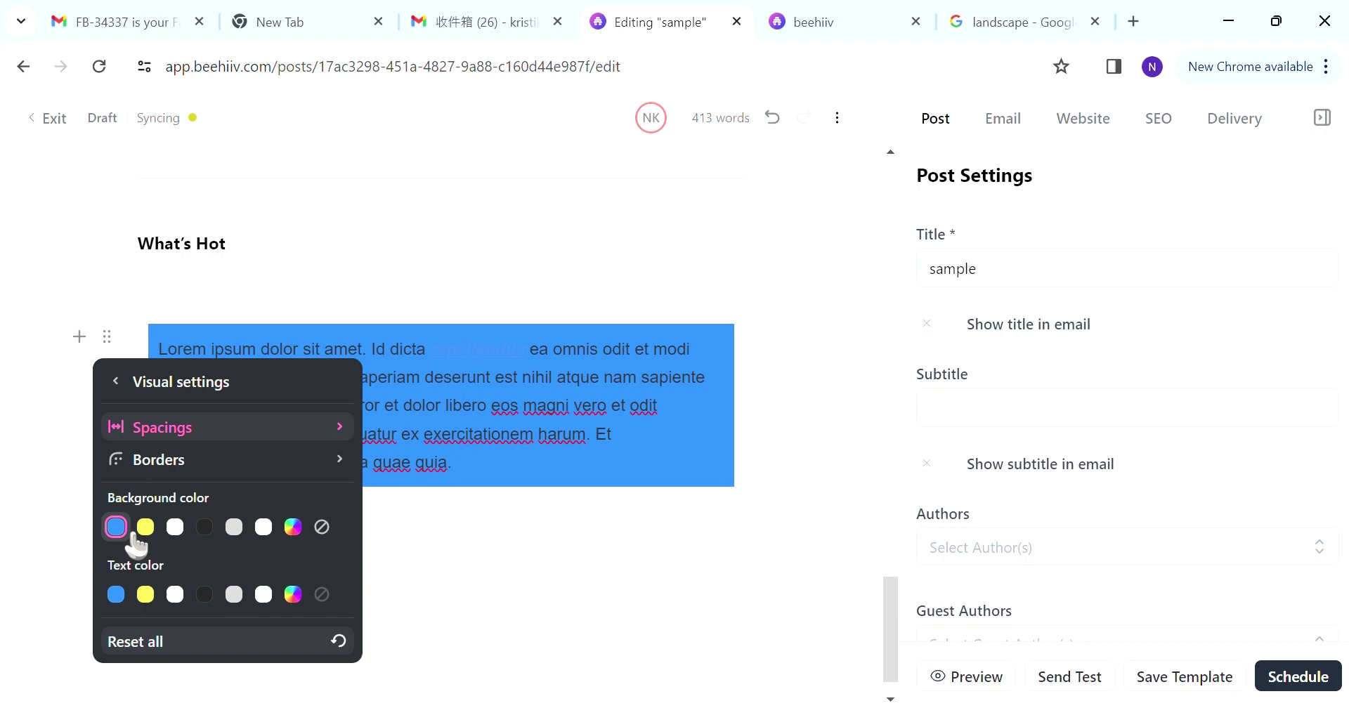
left_click(293, 527)
left_click_drag(213, 448, 159, 435)
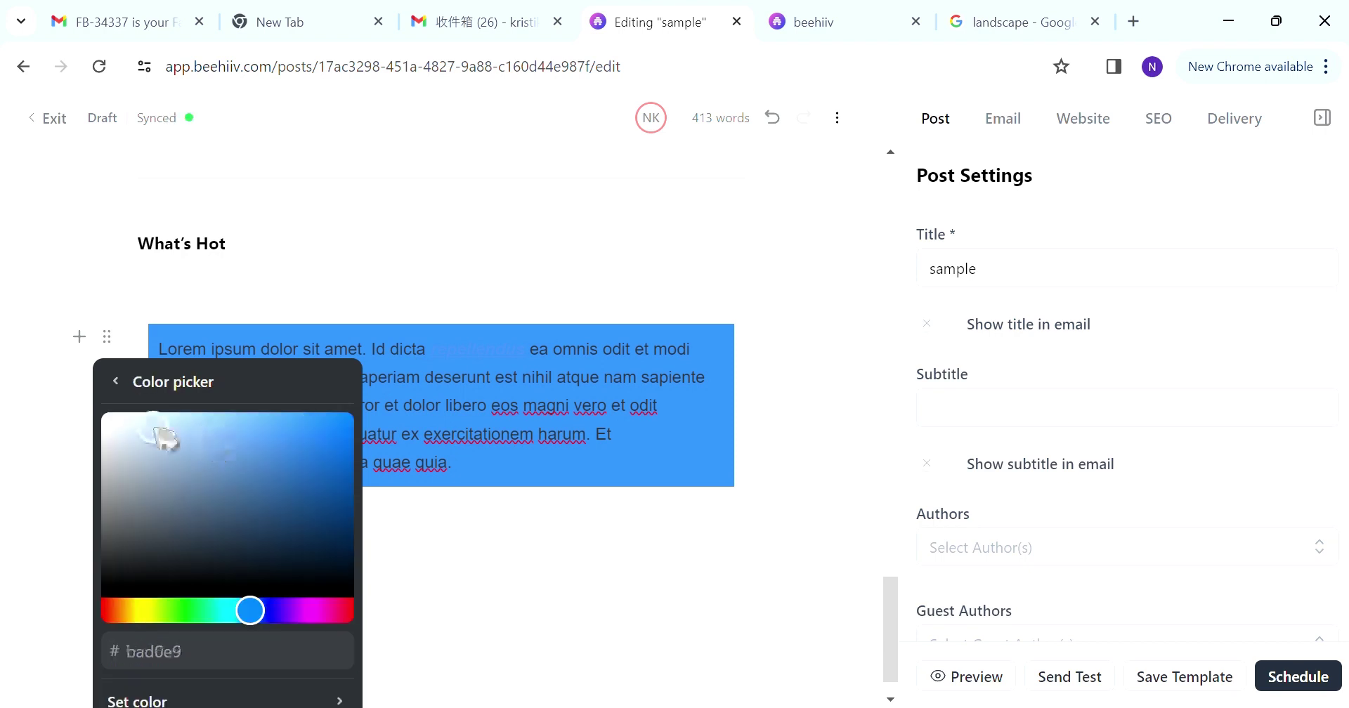
scroll(217, 612, "down", 1)
left_click(228, 652)
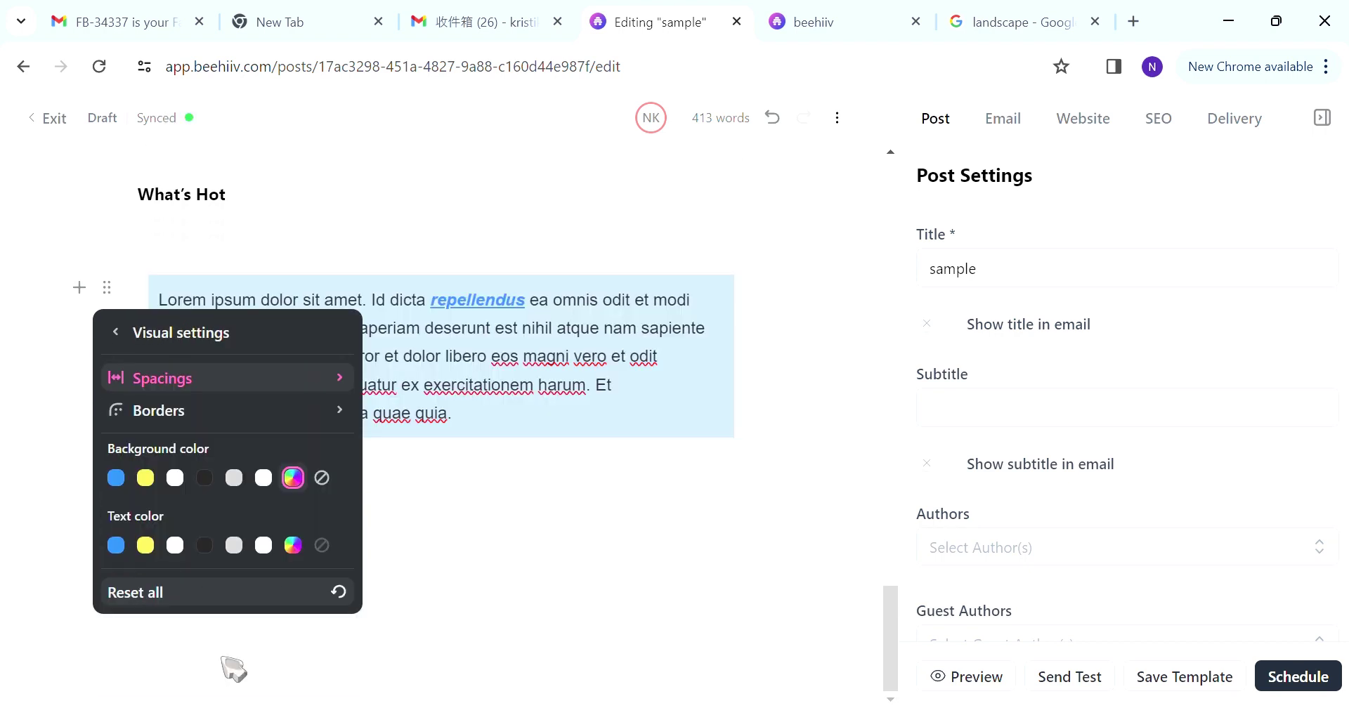
Round the corners of the light blue section with a border radius of 15 px.
left_click(169, 411)
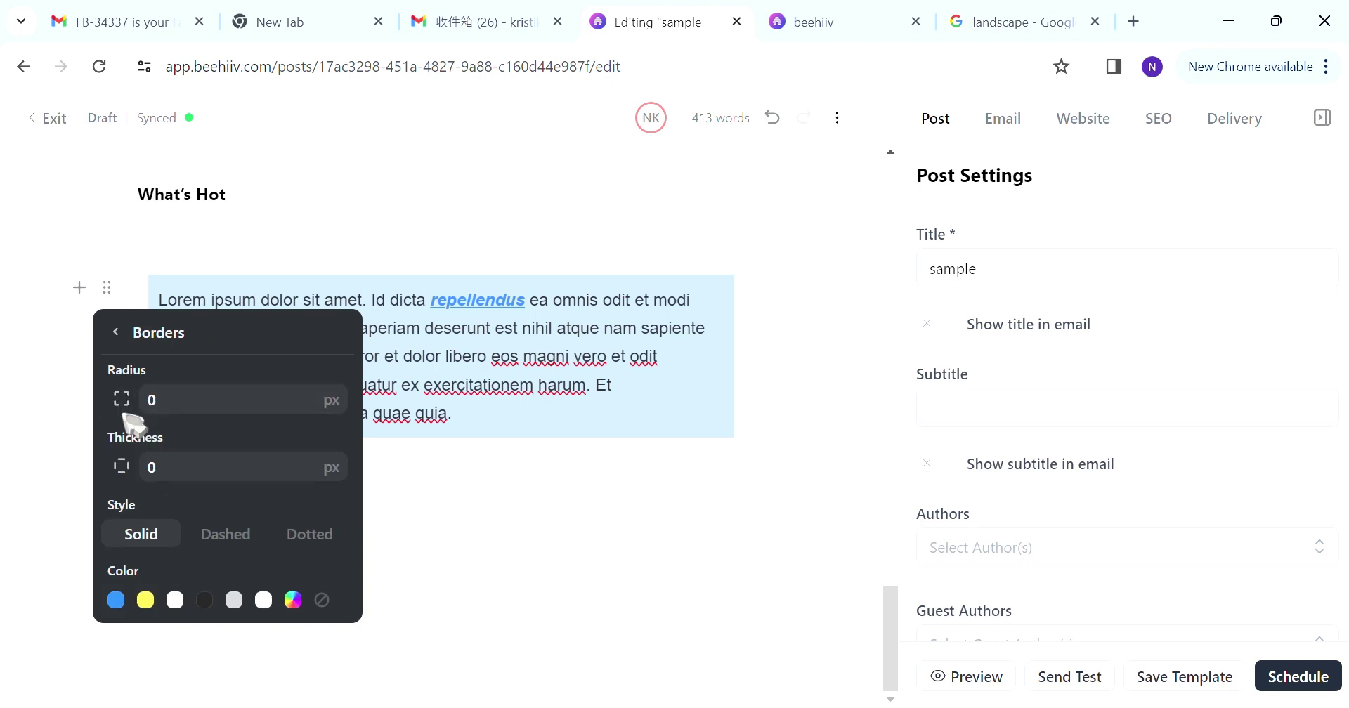
left_click(211, 413)
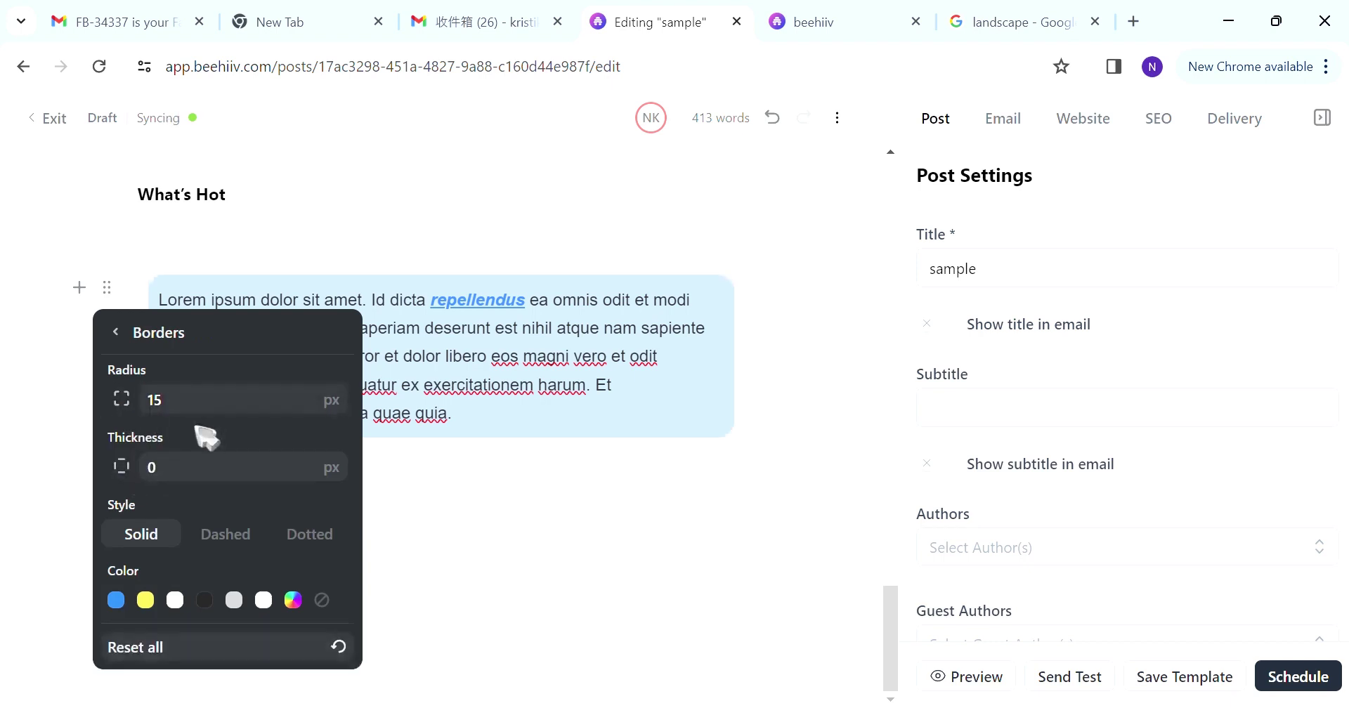
double_click(159, 402)
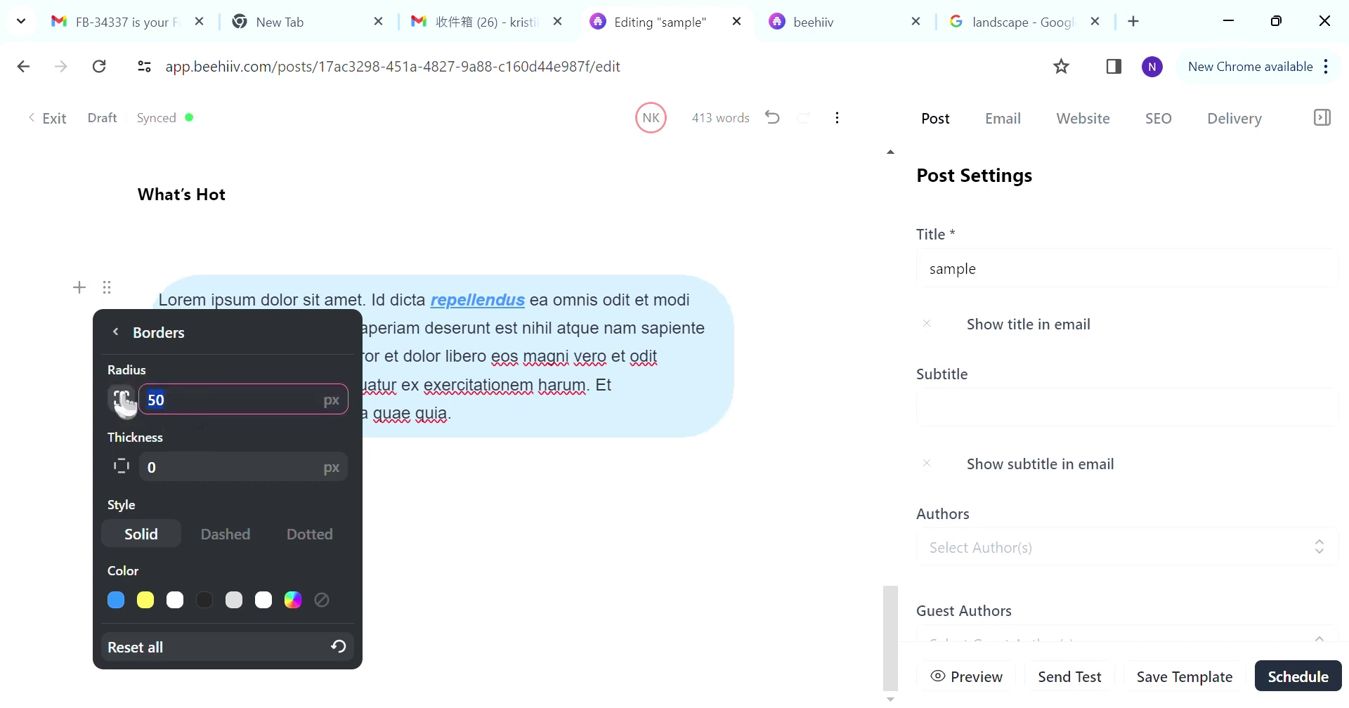
Add a solid blue border with a thickness of 0.5 px around the section.
left_click(181, 480)
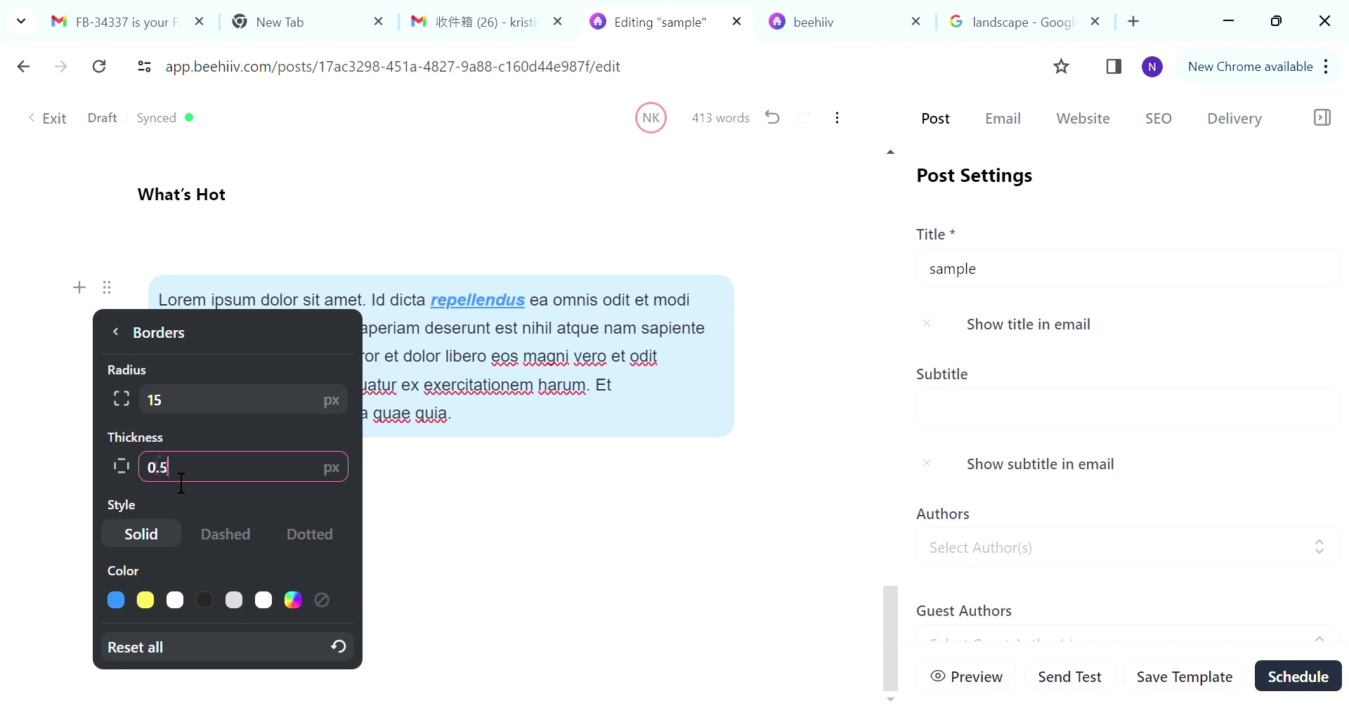
type(".5")
key("Return")
left_click(127, 605)
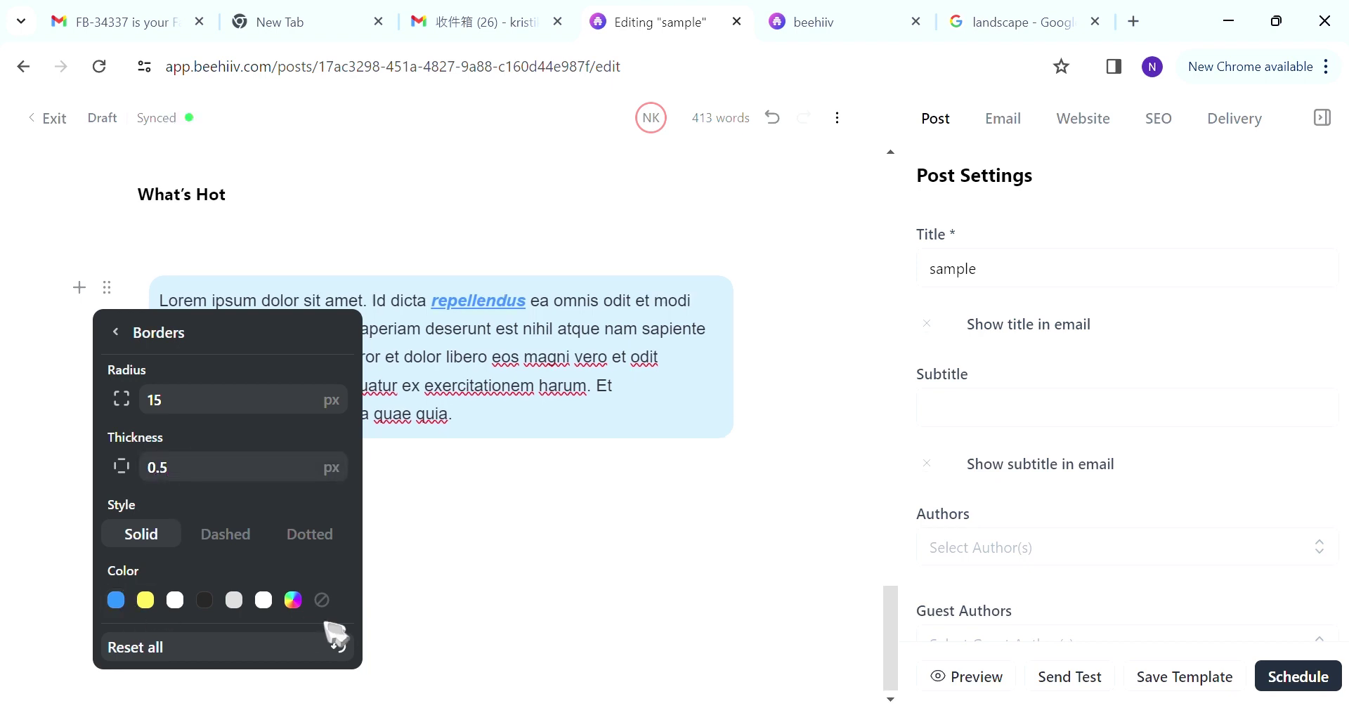
left_click(134, 604)
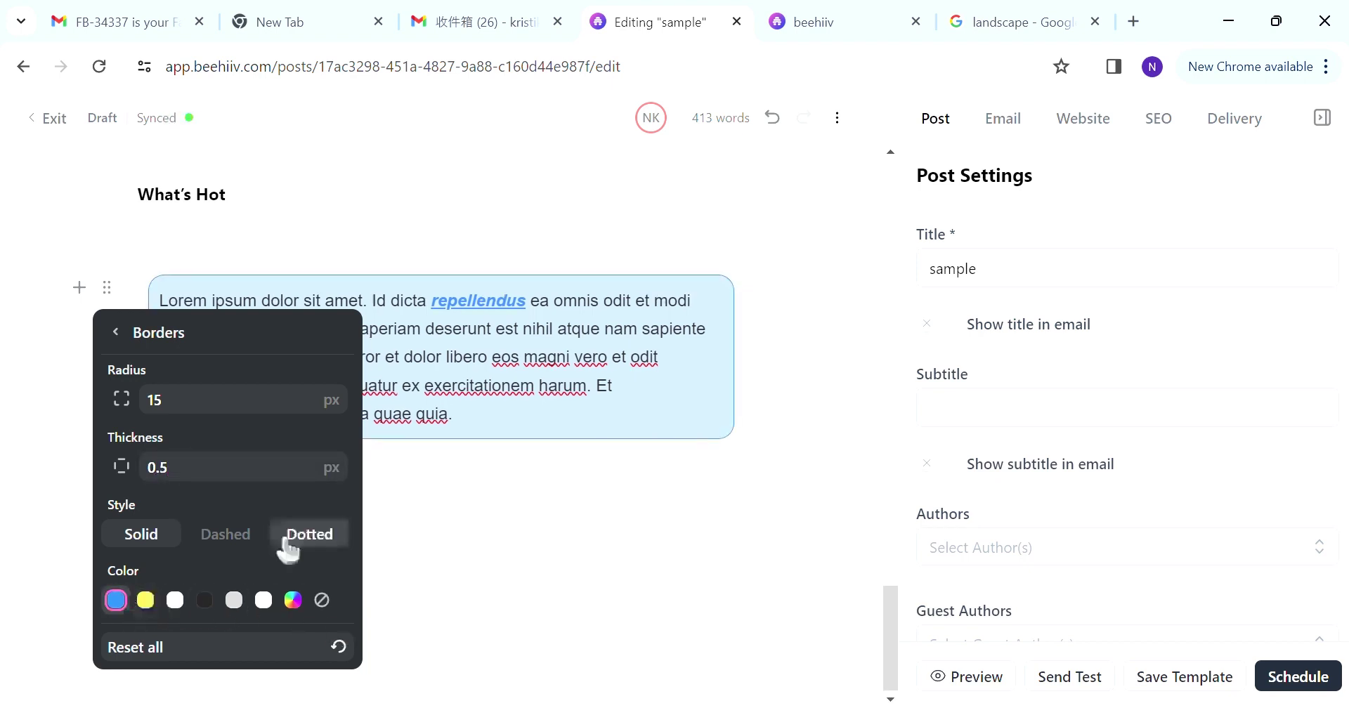
left_click(561, 547)
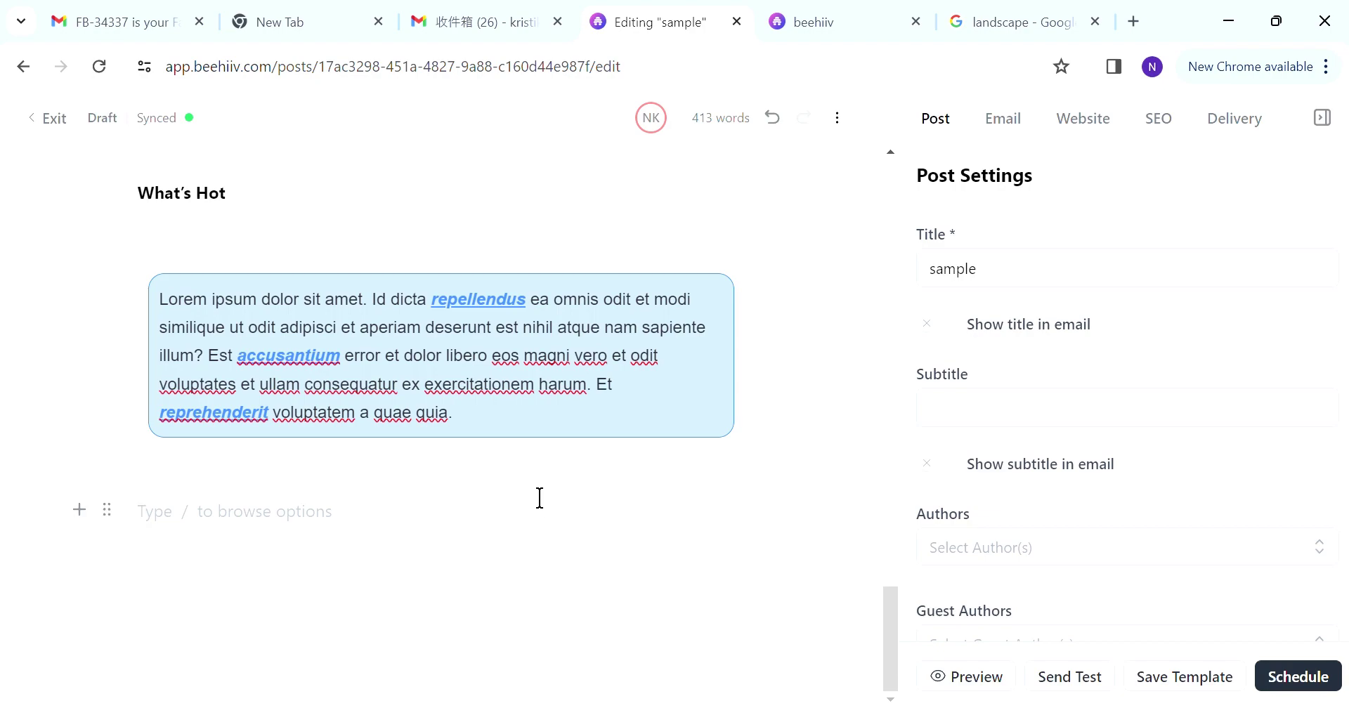
scroll(515, 557, "up", 15)
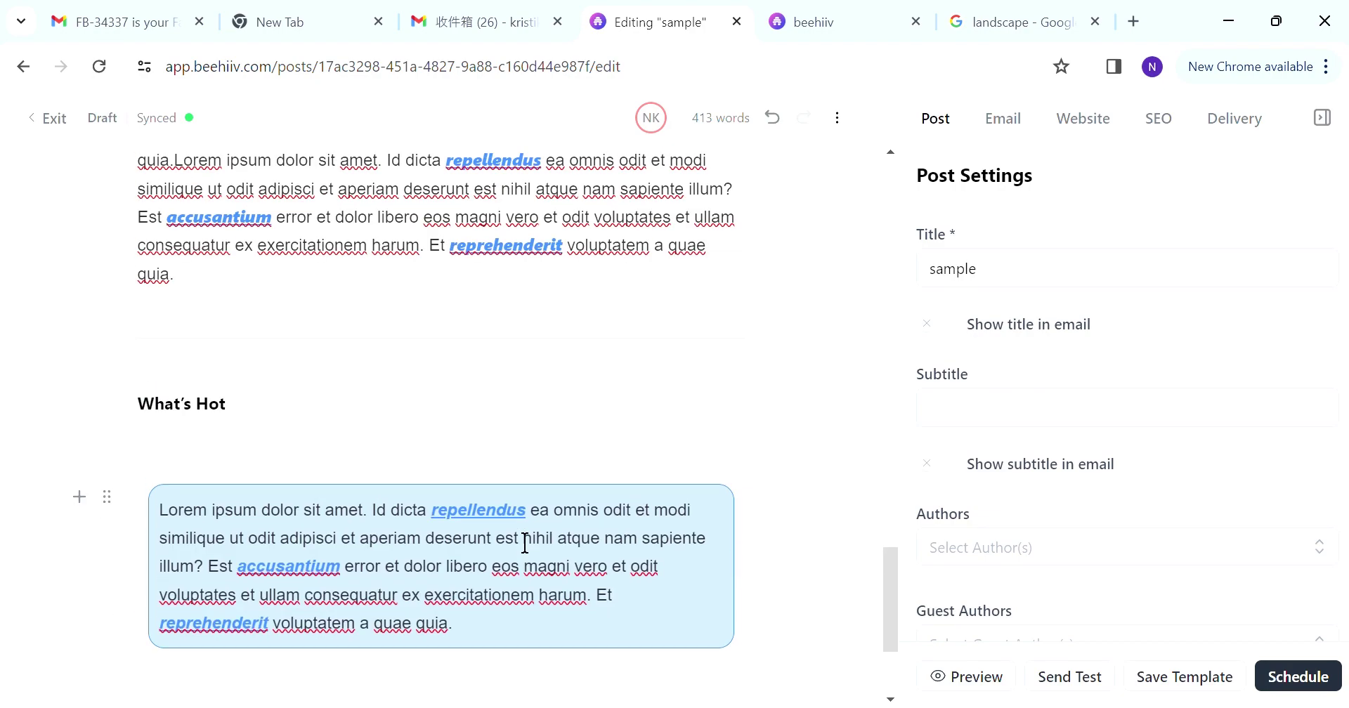
scroll(473, 415, "down", 3)
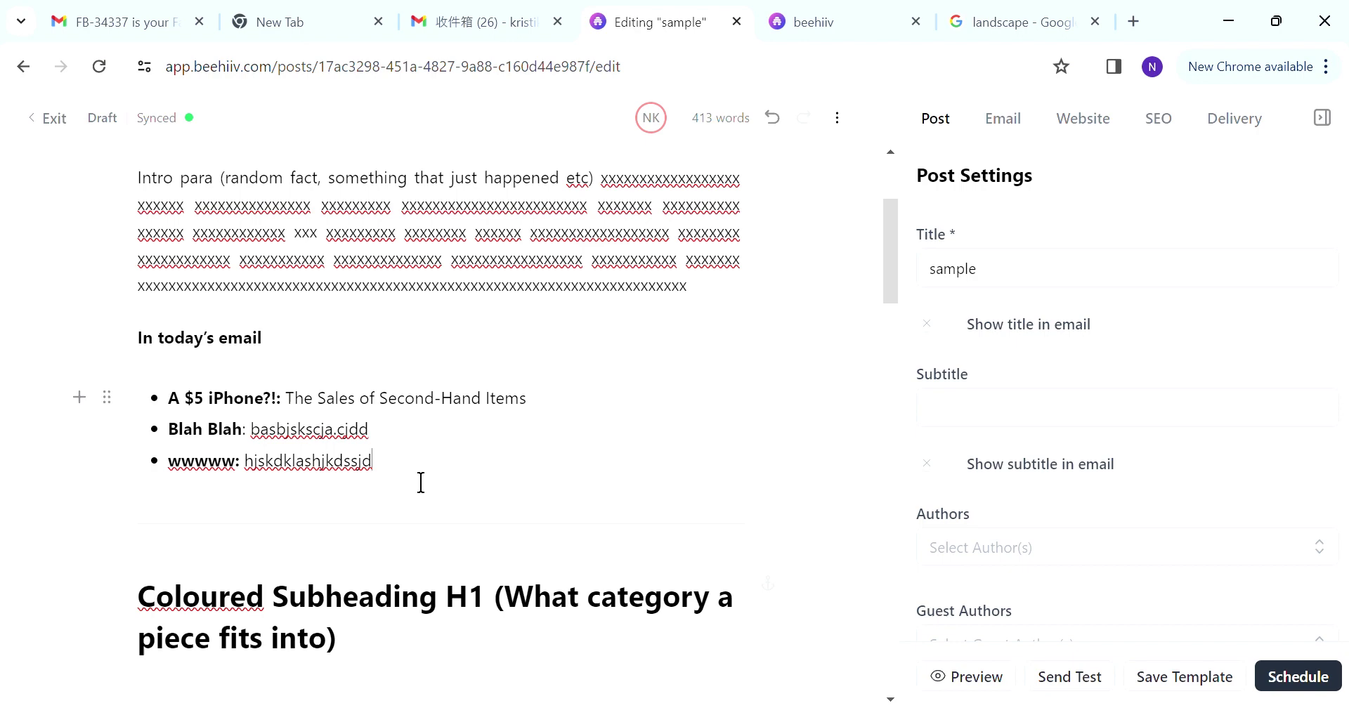
key("Return")
key("BackSpace")
scroll(161, 513, "down", 15)
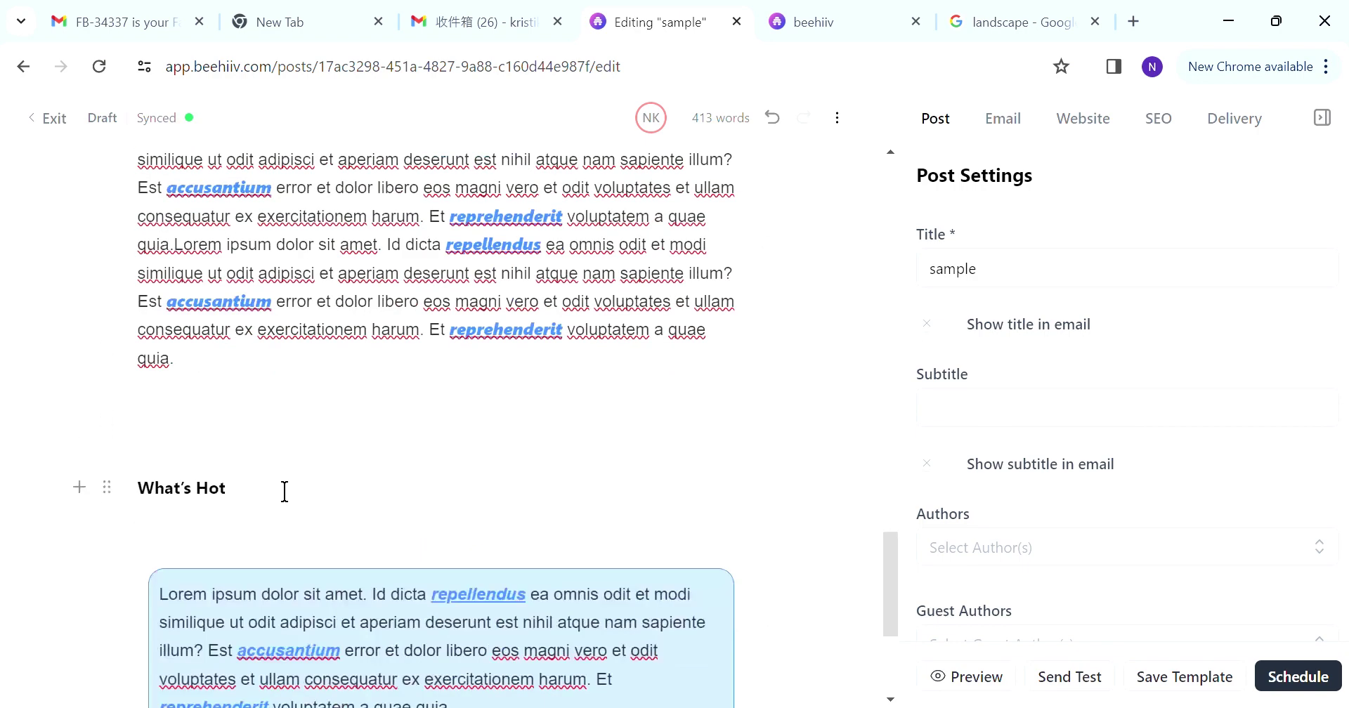
Insert a table of contents below the blue section and test its "Larger heading (content)" link.
left_click(265, 497)
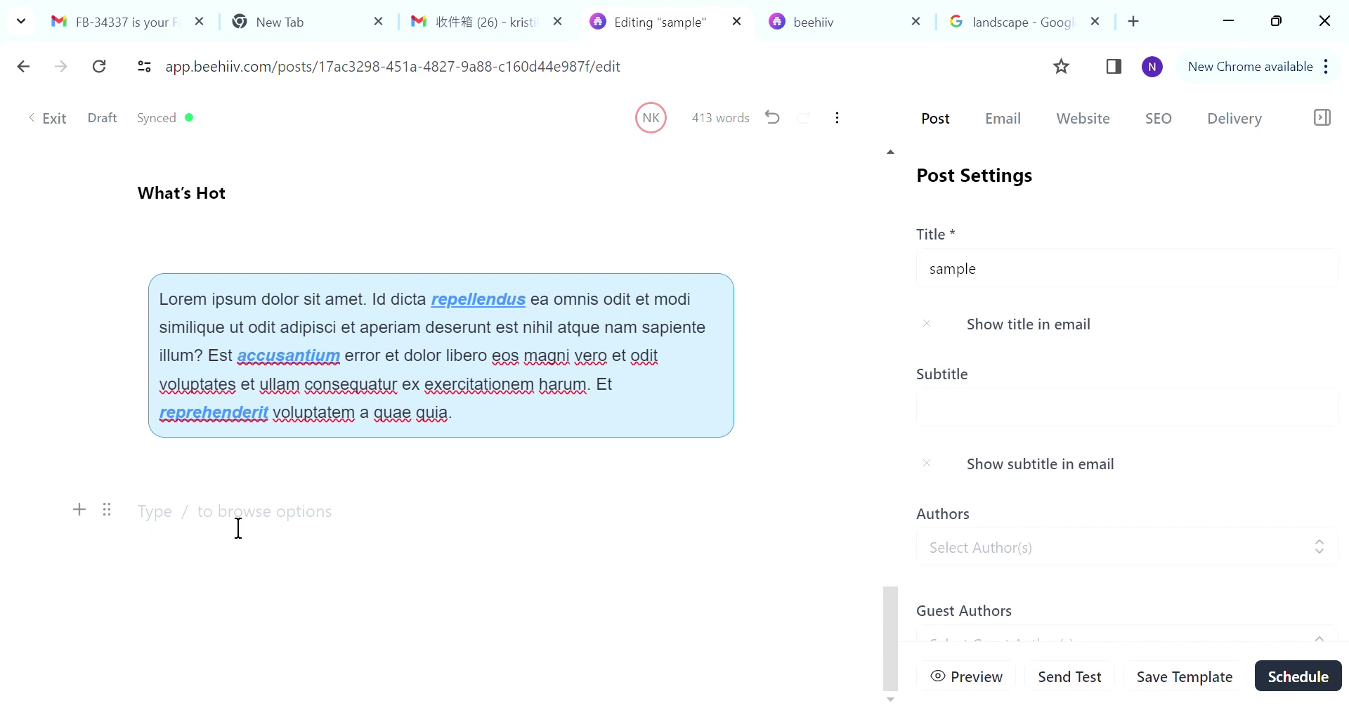
type("/")
left_click(584, 592)
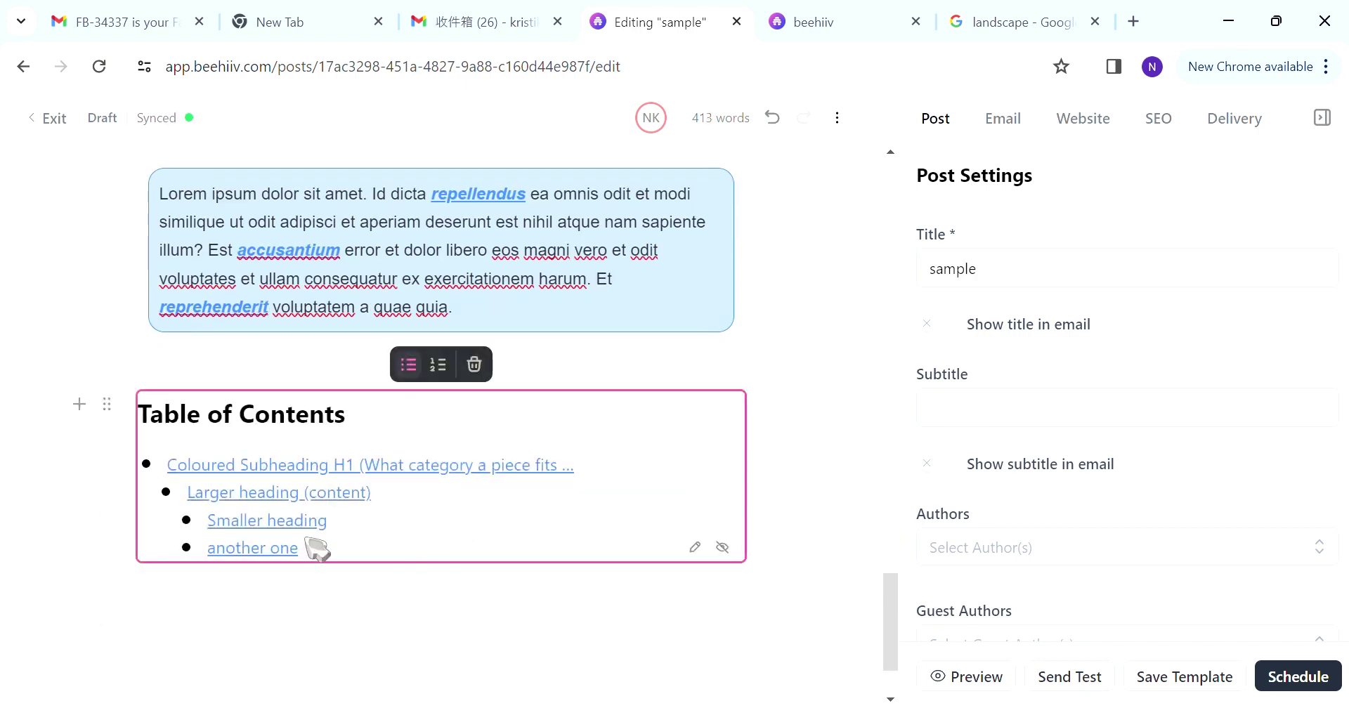
left_click(230, 500)
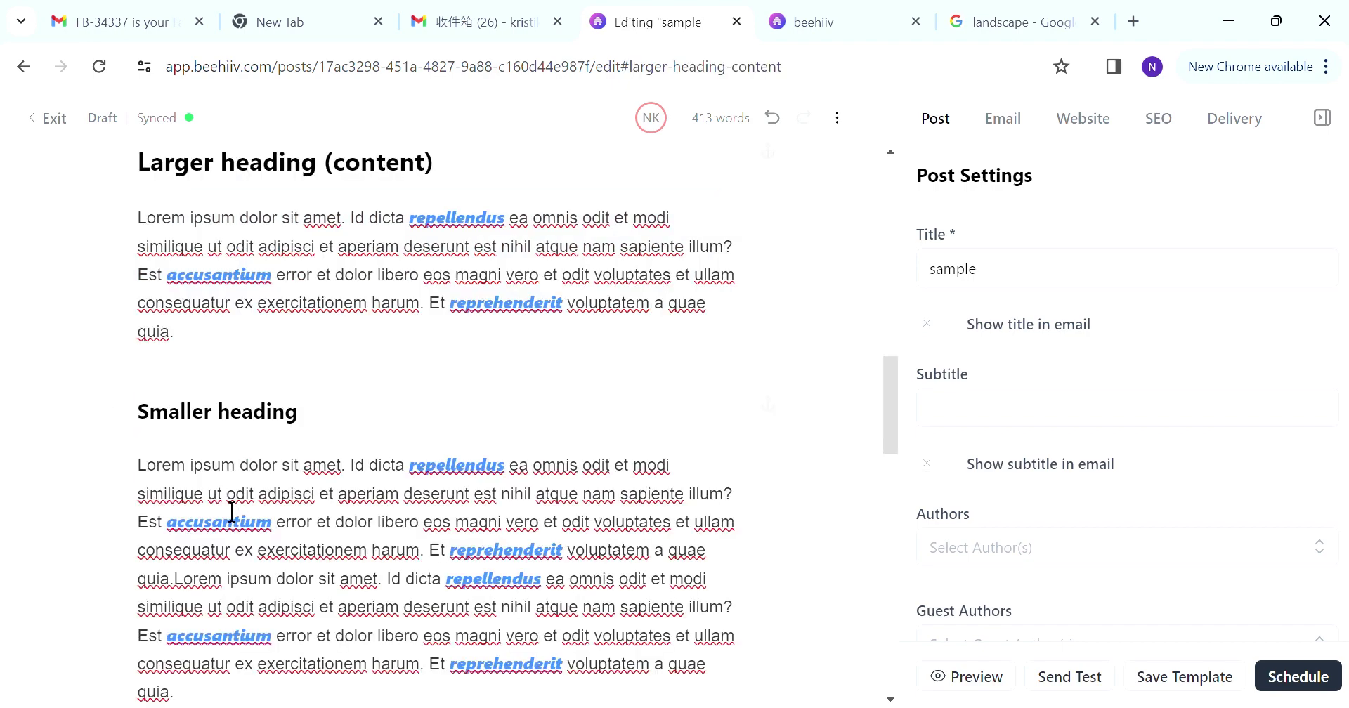
scroll(232, 511, "down", 15)
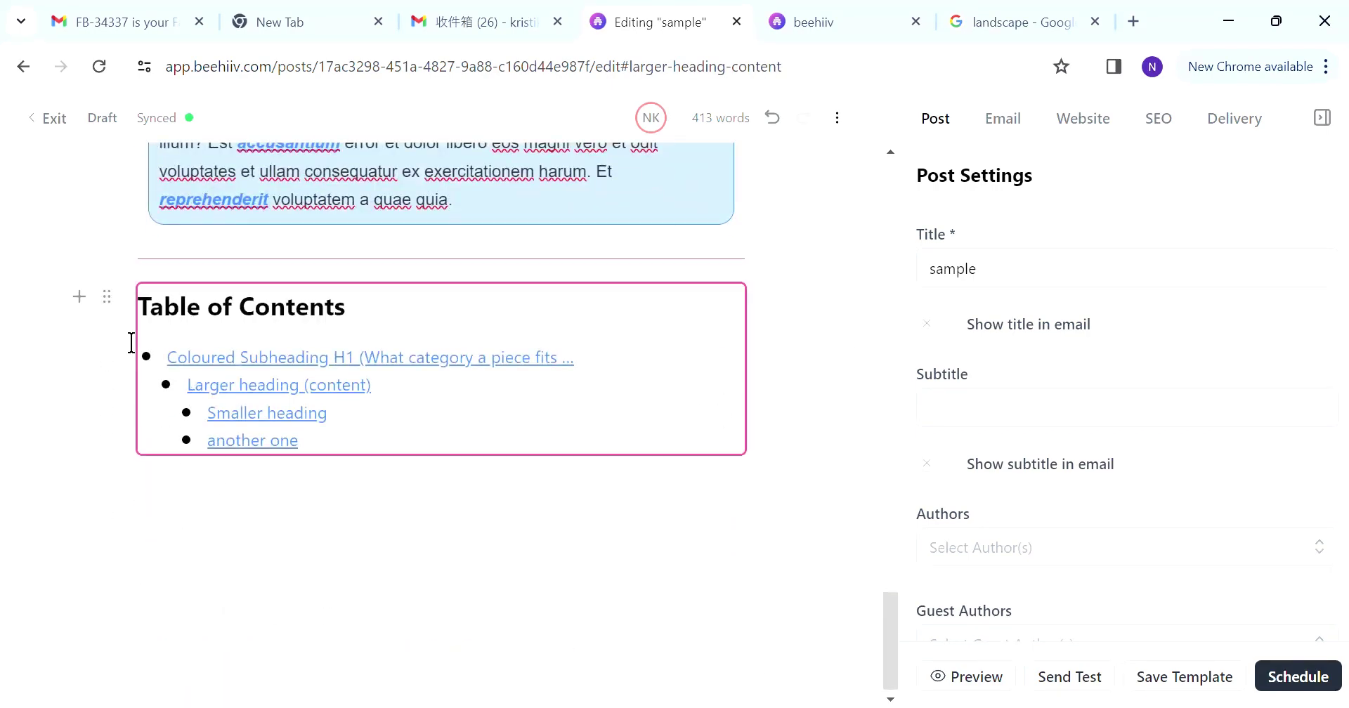
Move the table of contents directly below the bulleted list under "In today's email".
left_click_drag(125, 125, 133, 354)
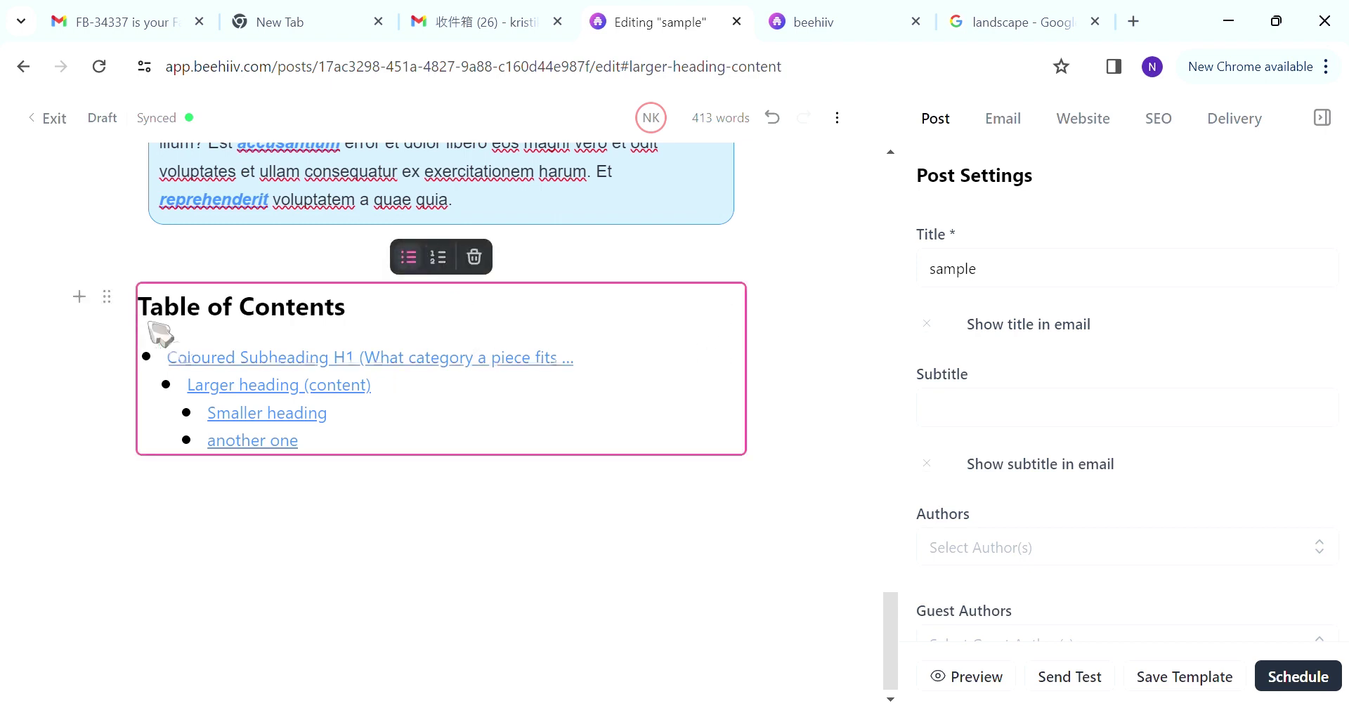
left_click_drag(108, 297, 555, 513)
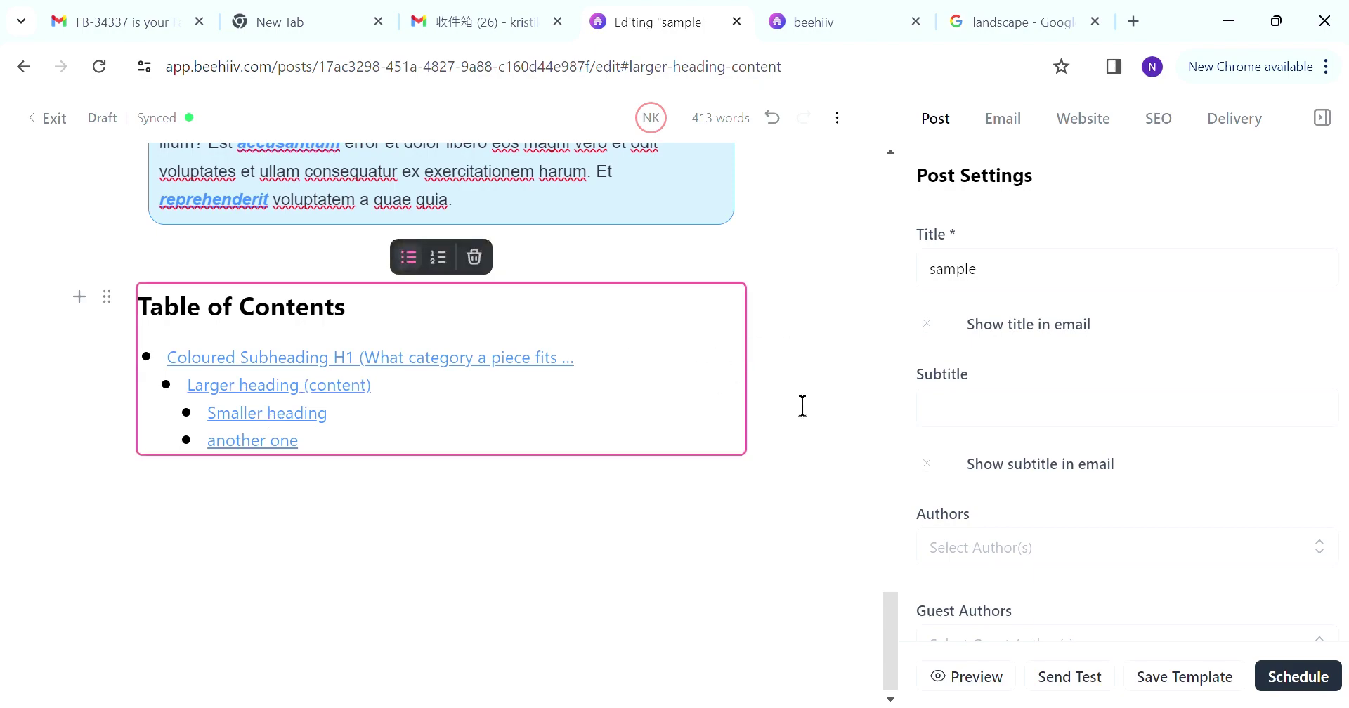
left_click_drag(102, 295, 123, 484)
left_click(515, 424)
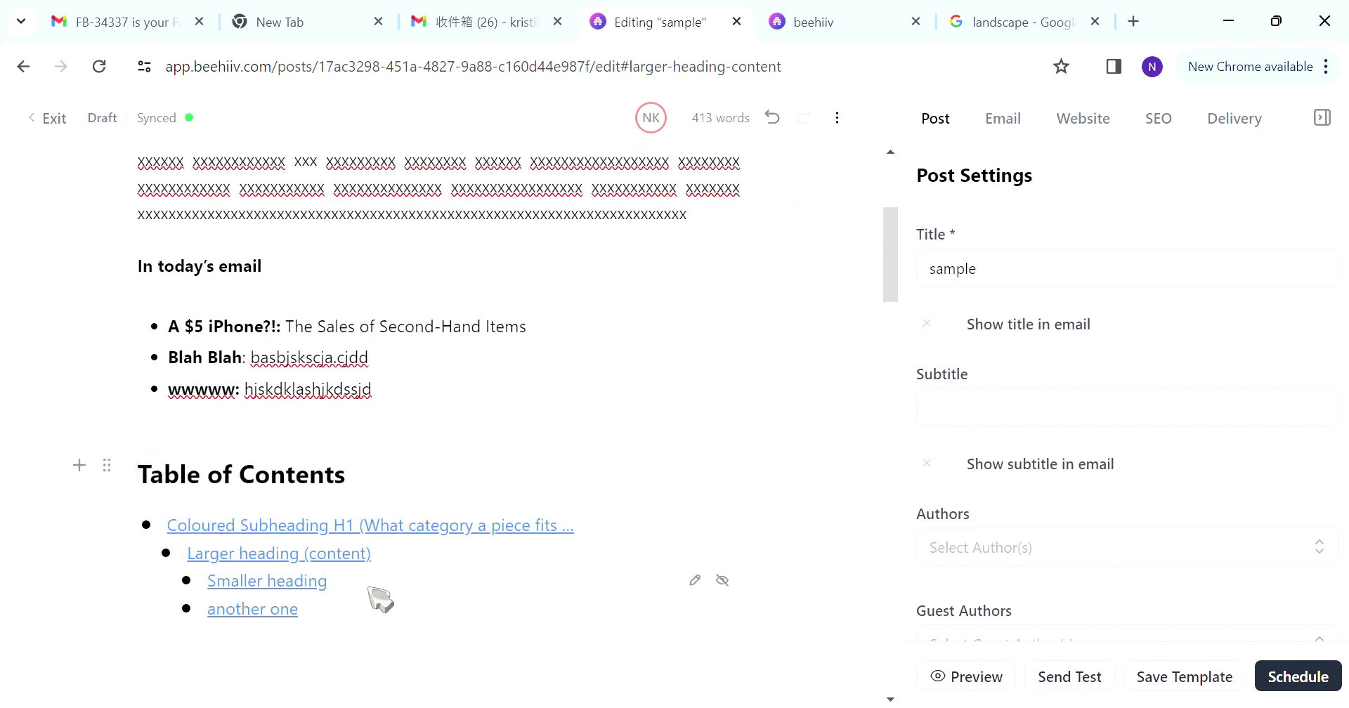
Open the title of the table of contents for editing and close it again.
scroll(512, 449, "down", 3)
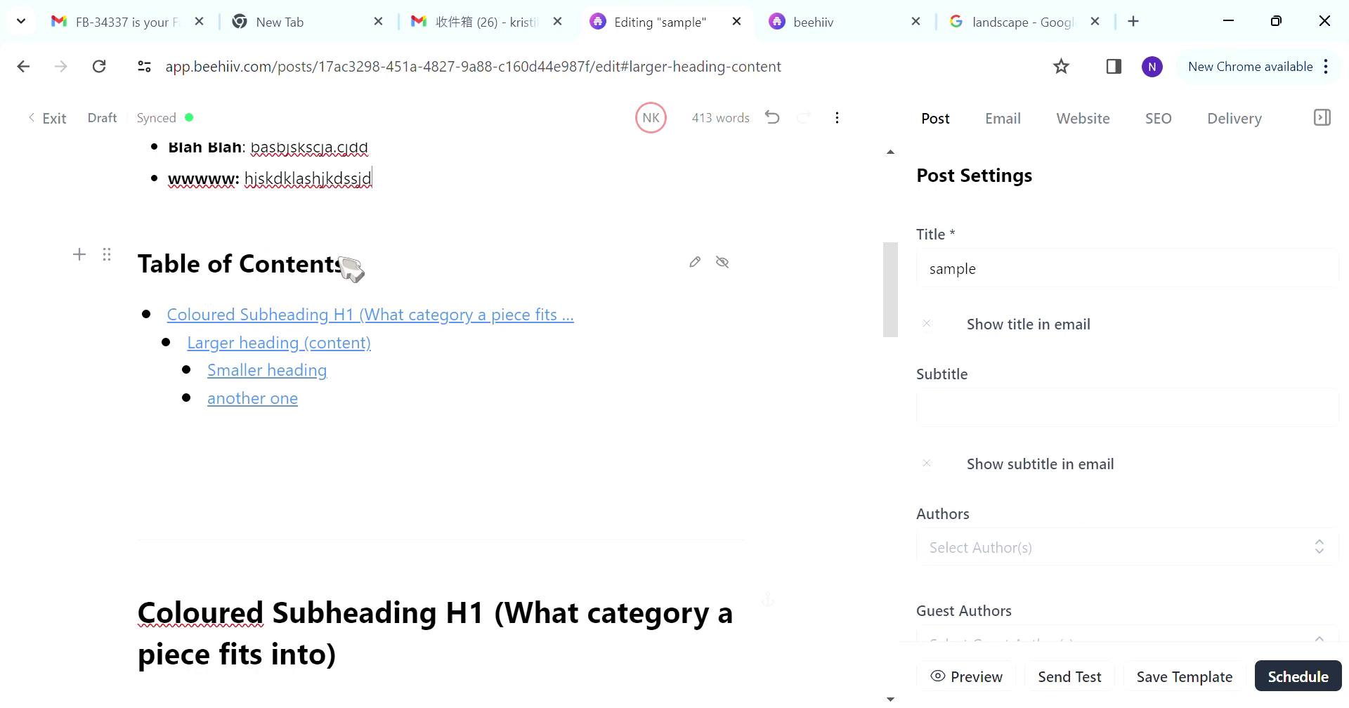
left_click(696, 267)
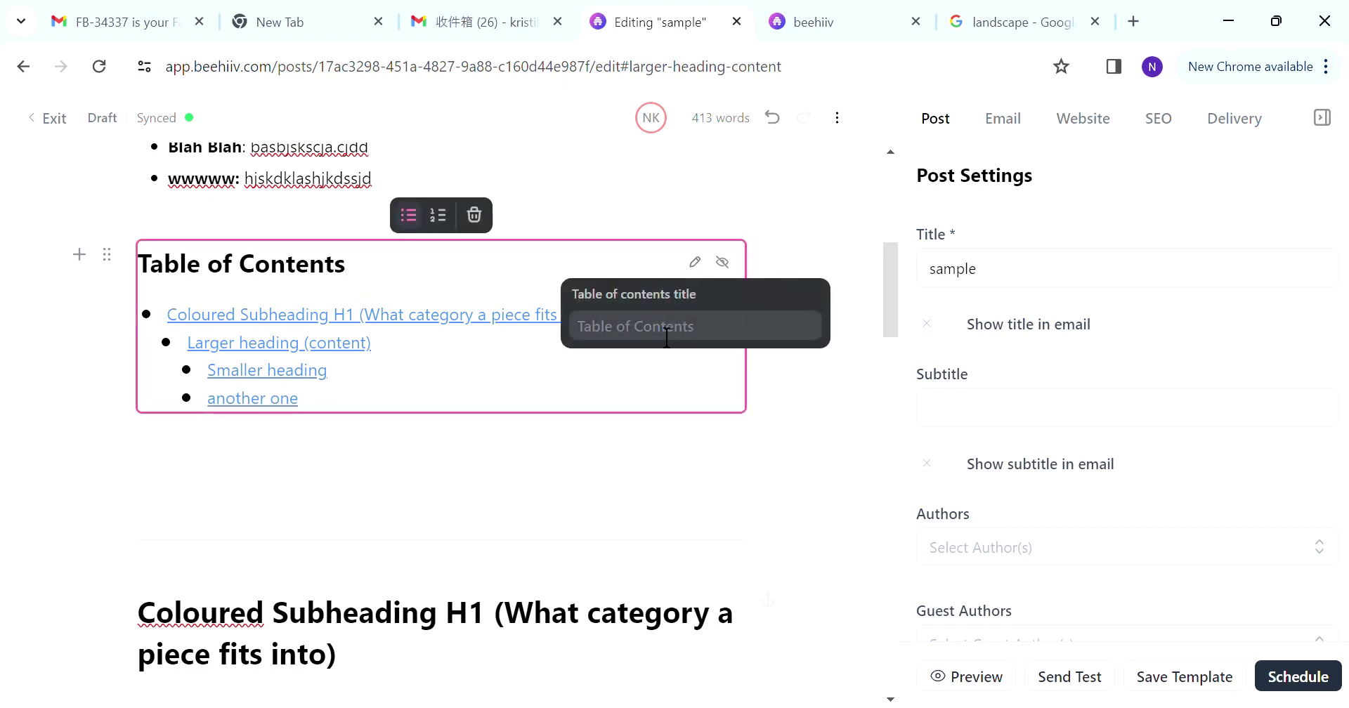
left_click(649, 309)
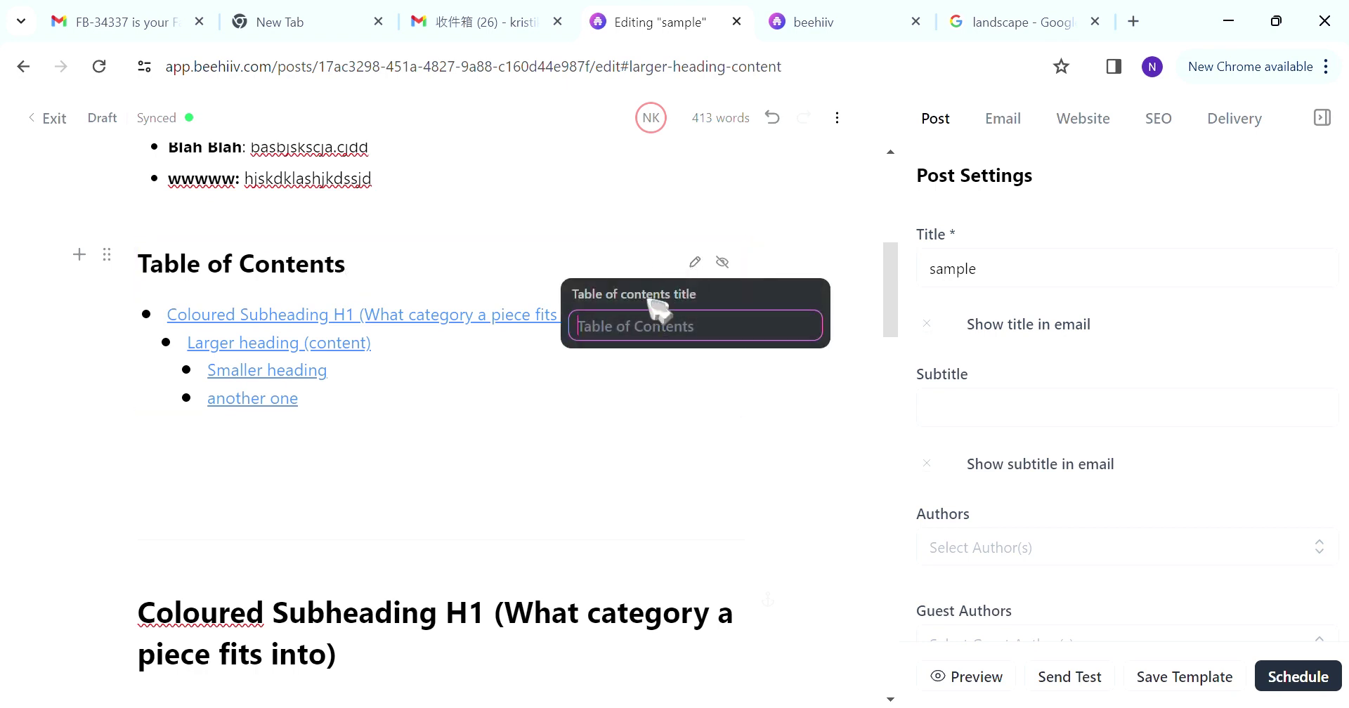
left_click(450, 270)
left_click(694, 268)
left_click(659, 475)
Switch to the theme editor, look through the heading settings and save the theme changes.
left_click(815, 22)
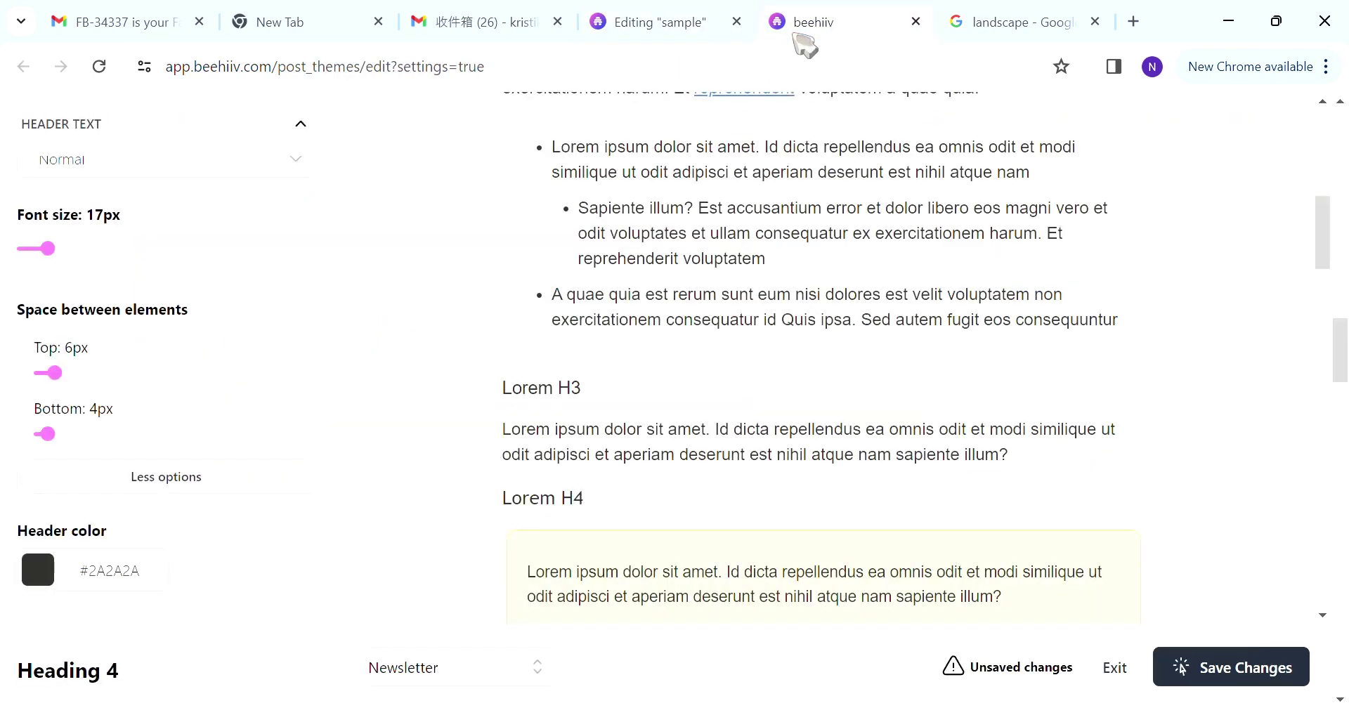
scroll(859, 281, "down", 5)
scroll(271, 365, "down", 10)
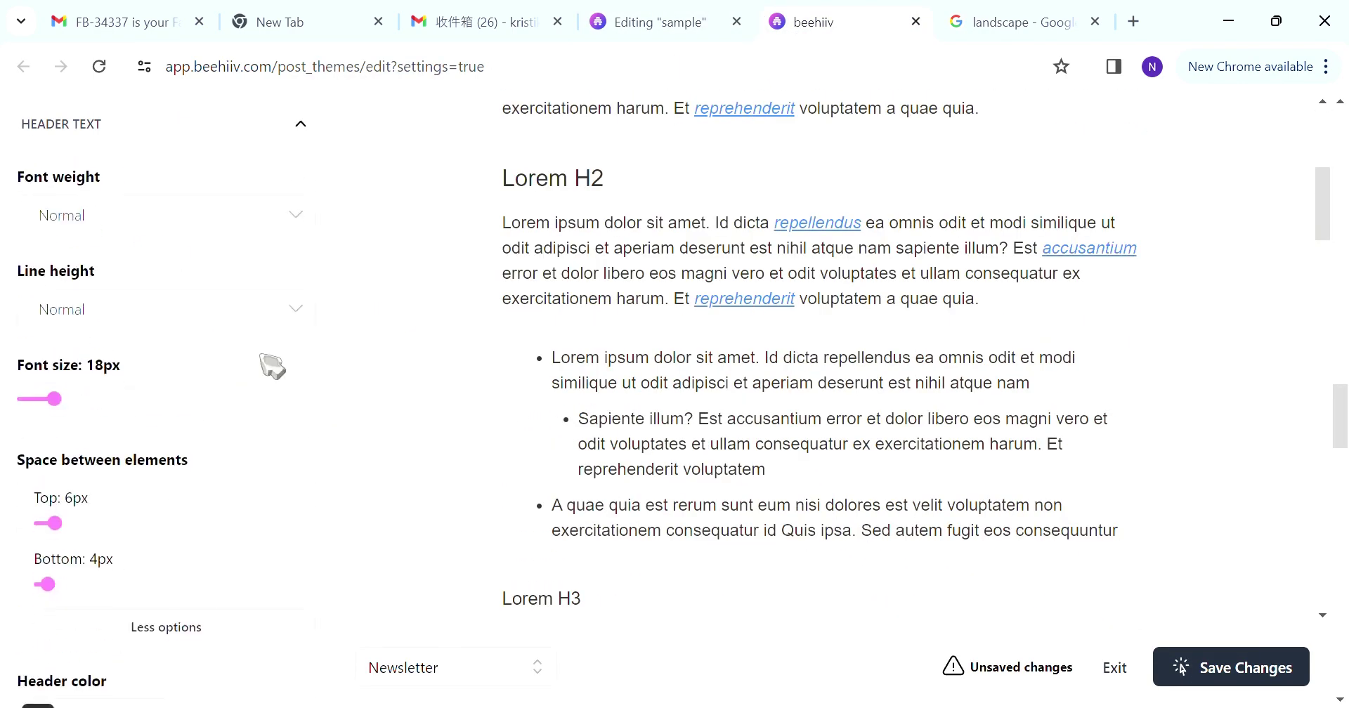
left_click(693, 28)
scroll(696, 246, "up", 7)
left_click(879, 21)
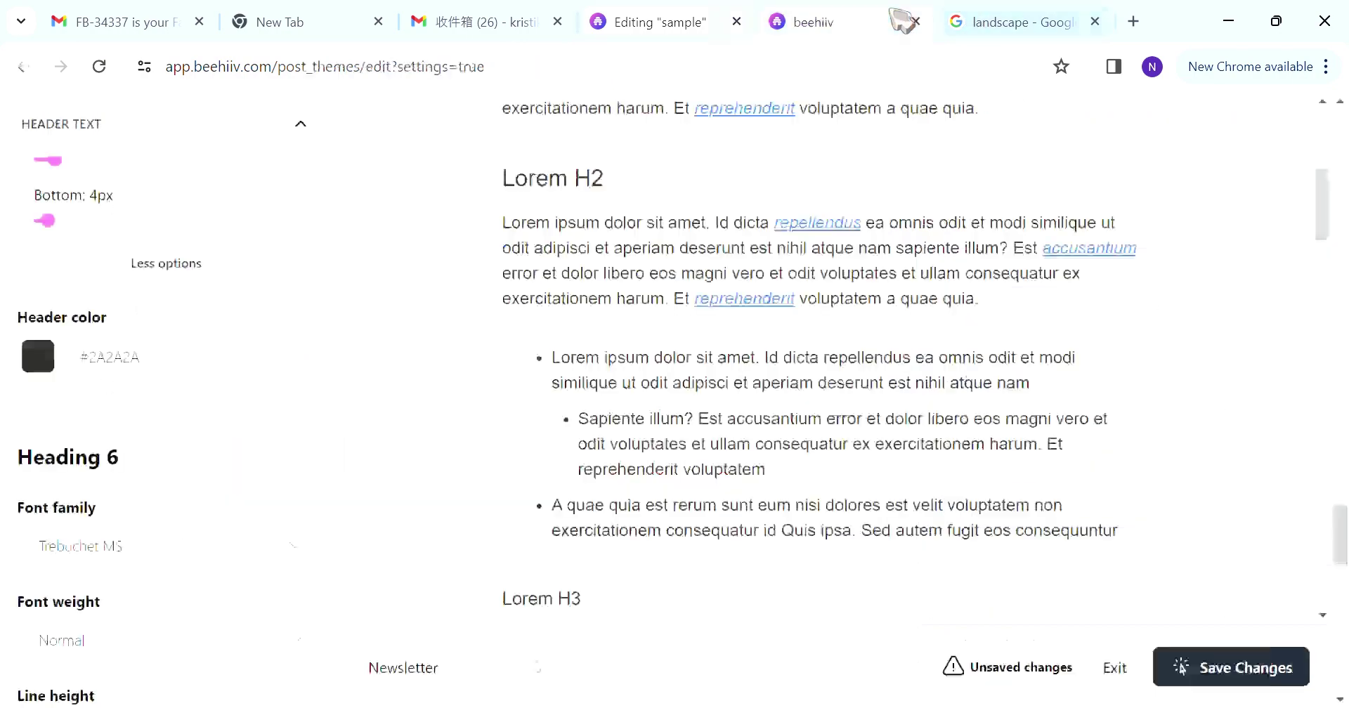
left_click(1236, 669)
Preview the sample post as a desktop email, checking its table of contents and headings, and close the preview.
left_click(696, 24)
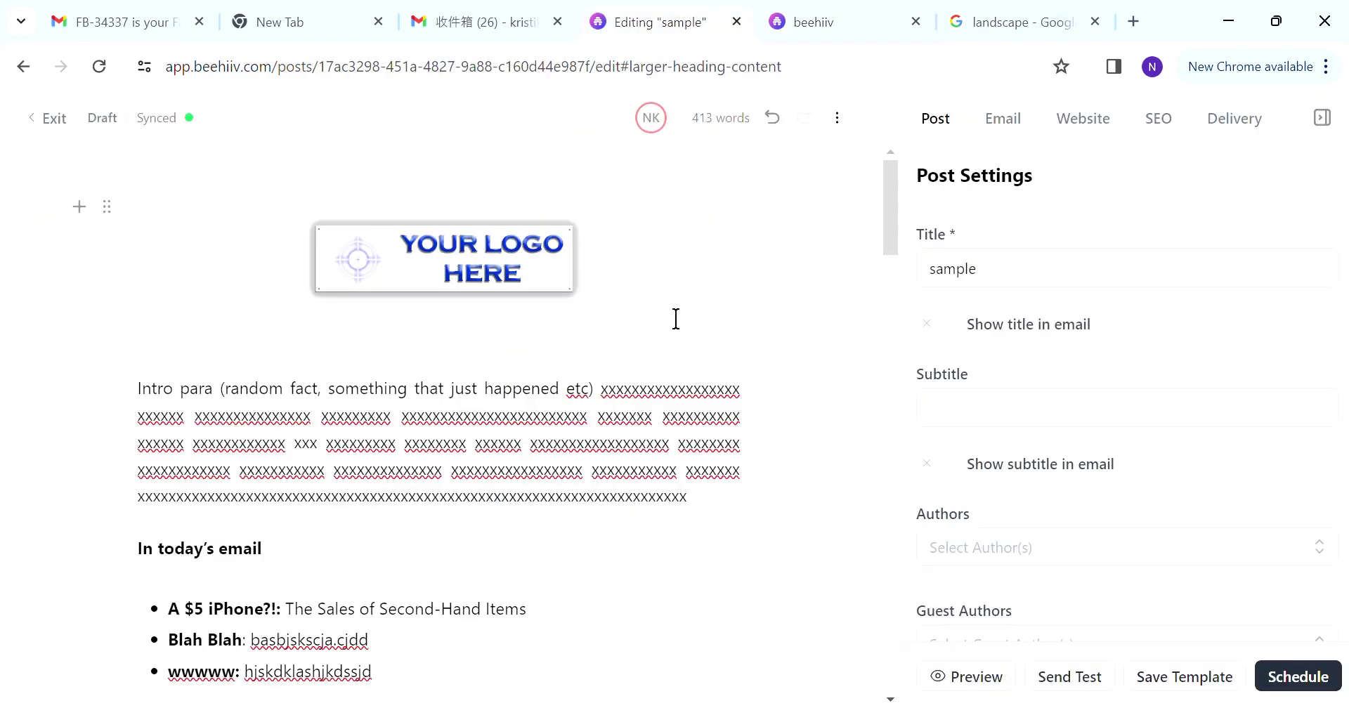
scroll(709, 313, "down", 8)
left_click(980, 678)
scroll(945, 411, "down", 12)
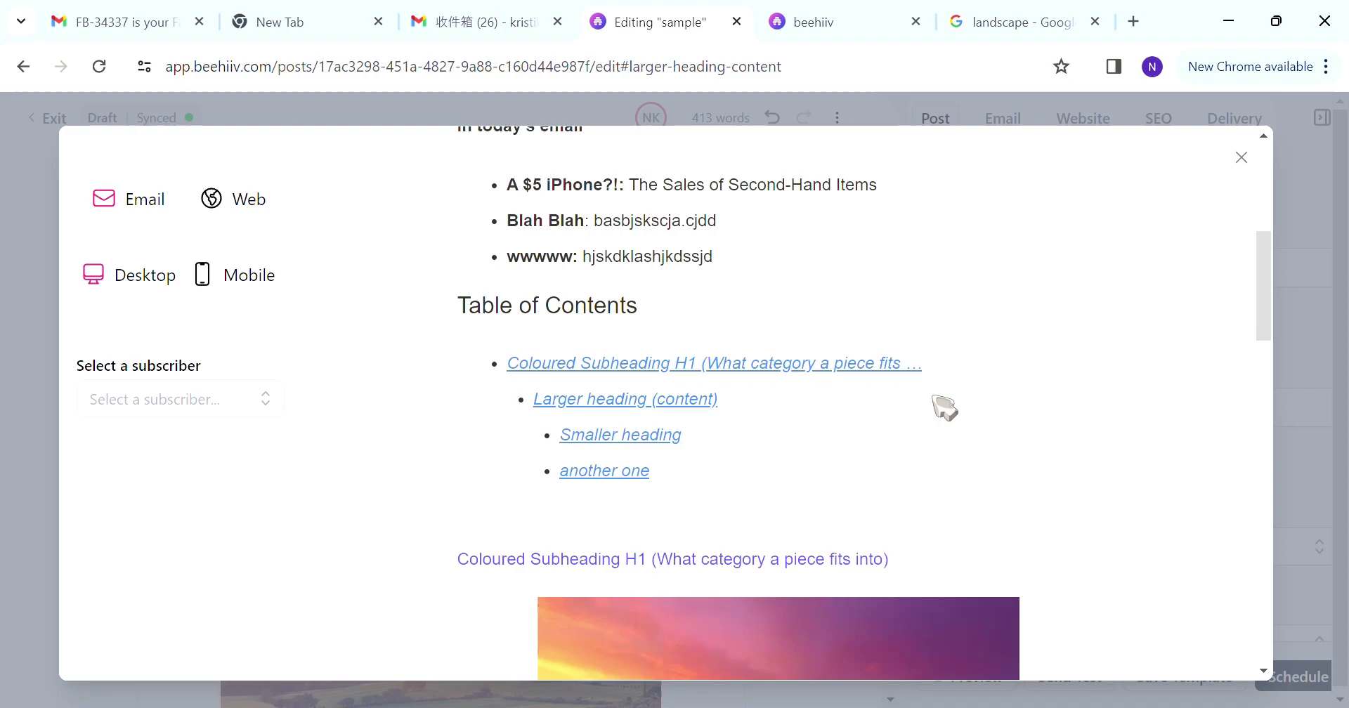
scroll(945, 406, "up", 10)
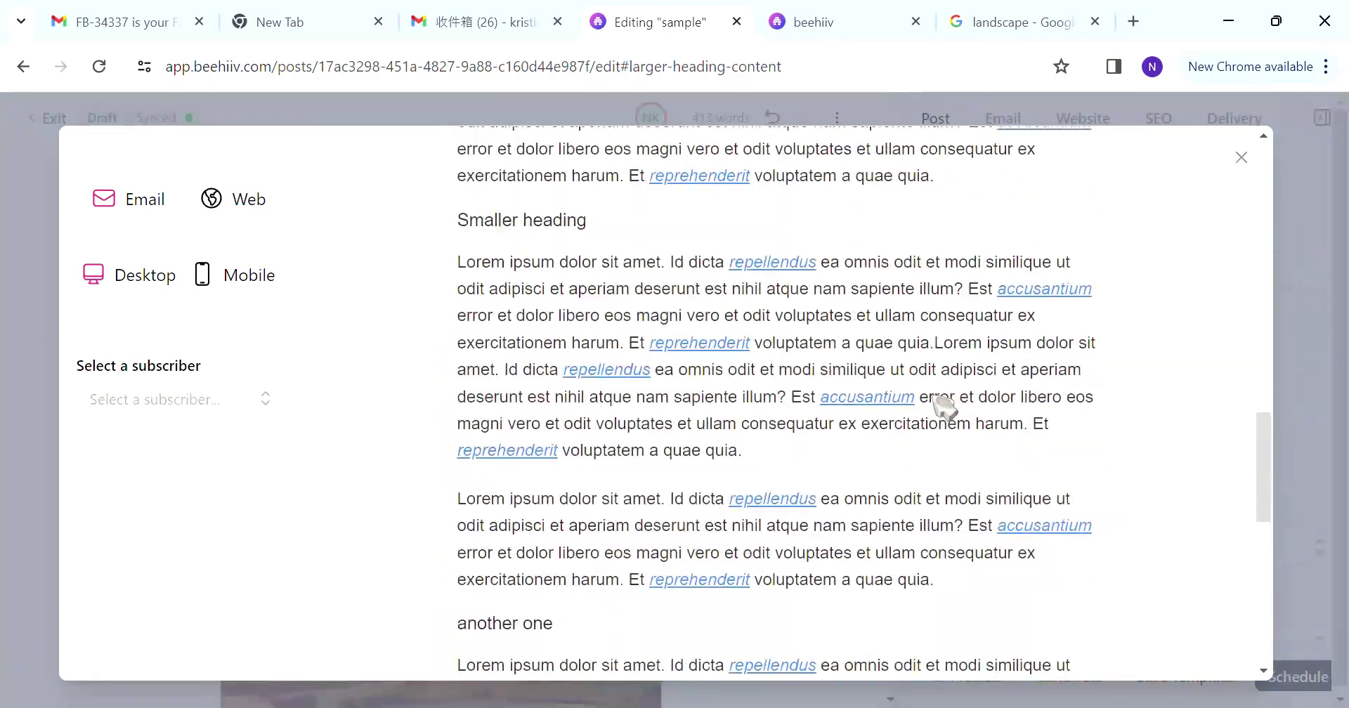
key("Escape")
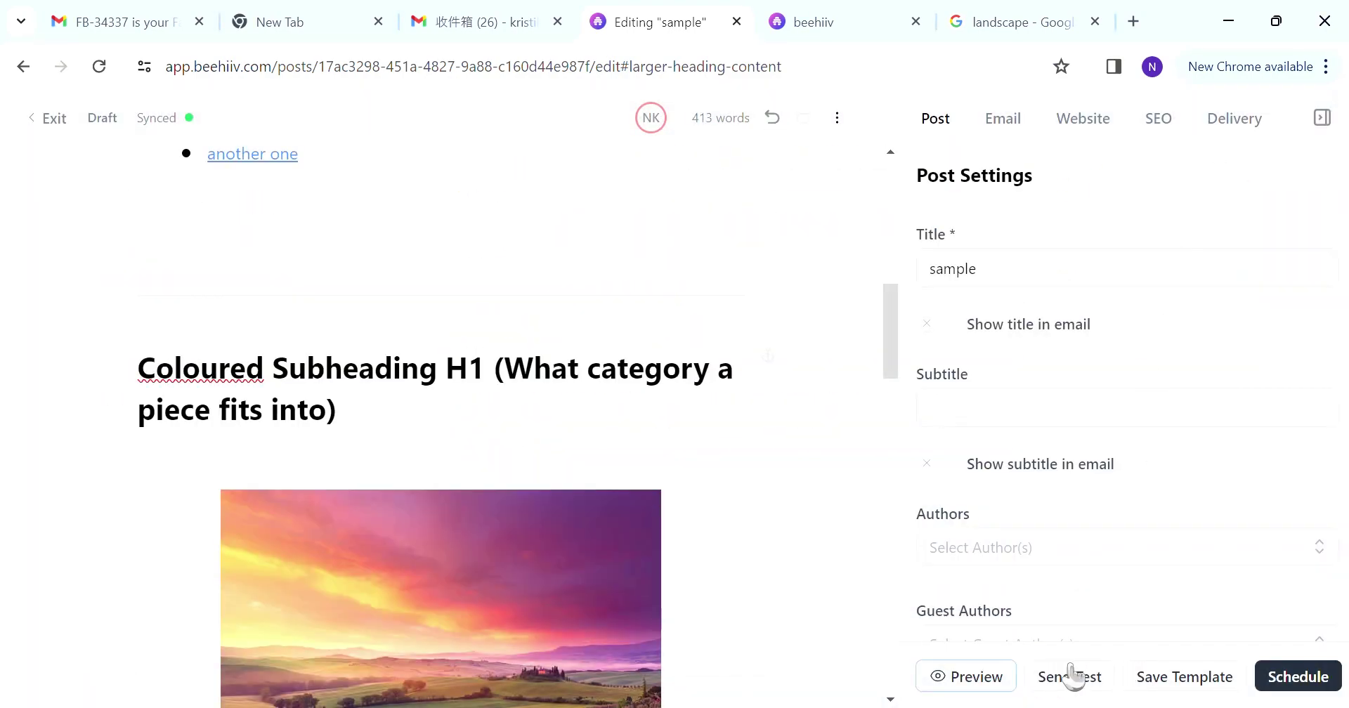
Save the post as a template named "sample", choosing to view it, and dismiss the welcome pop-up.
left_click(1182, 678)
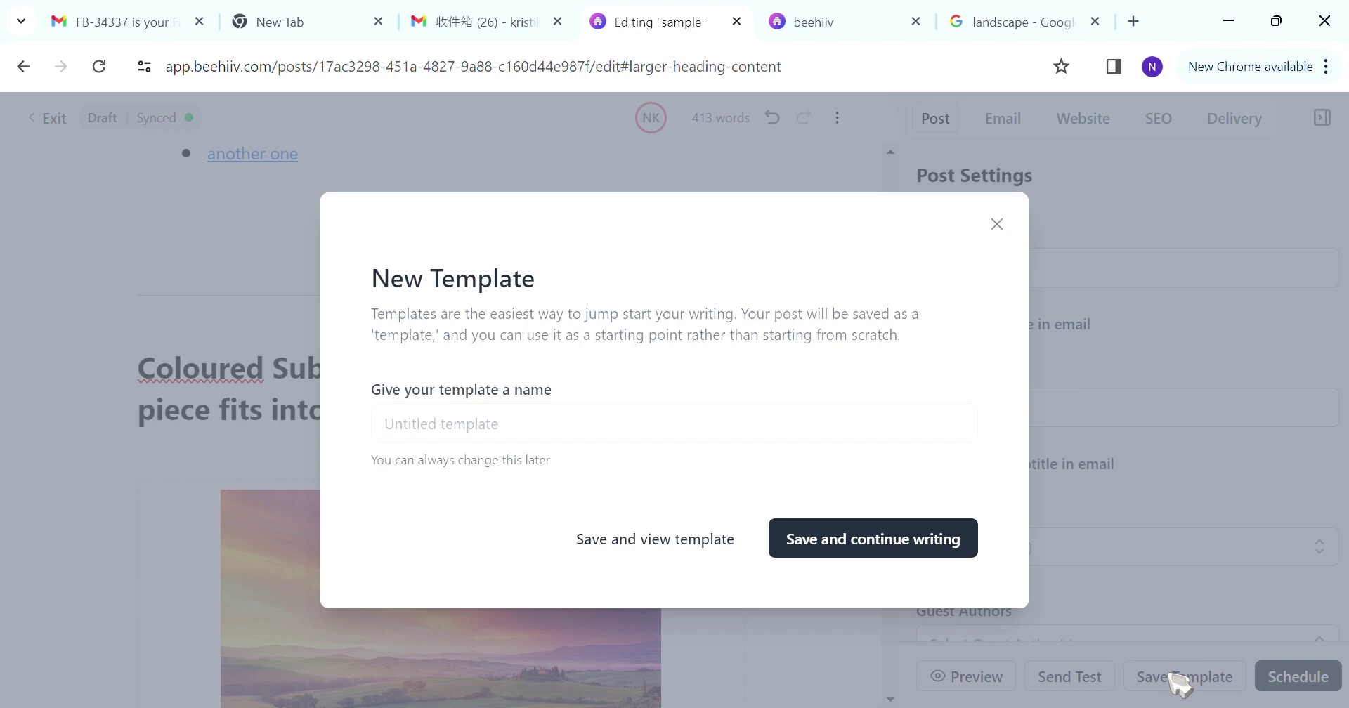
left_click(586, 442)
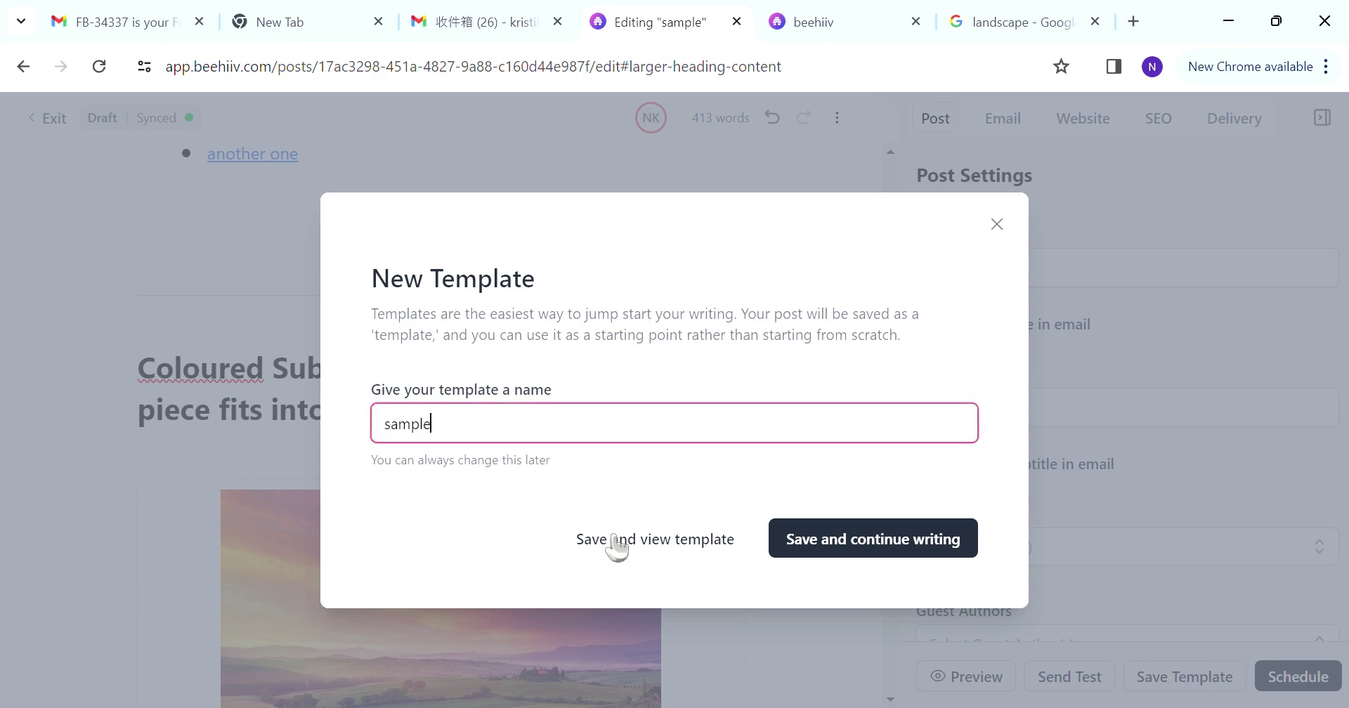
left_click(718, 549)
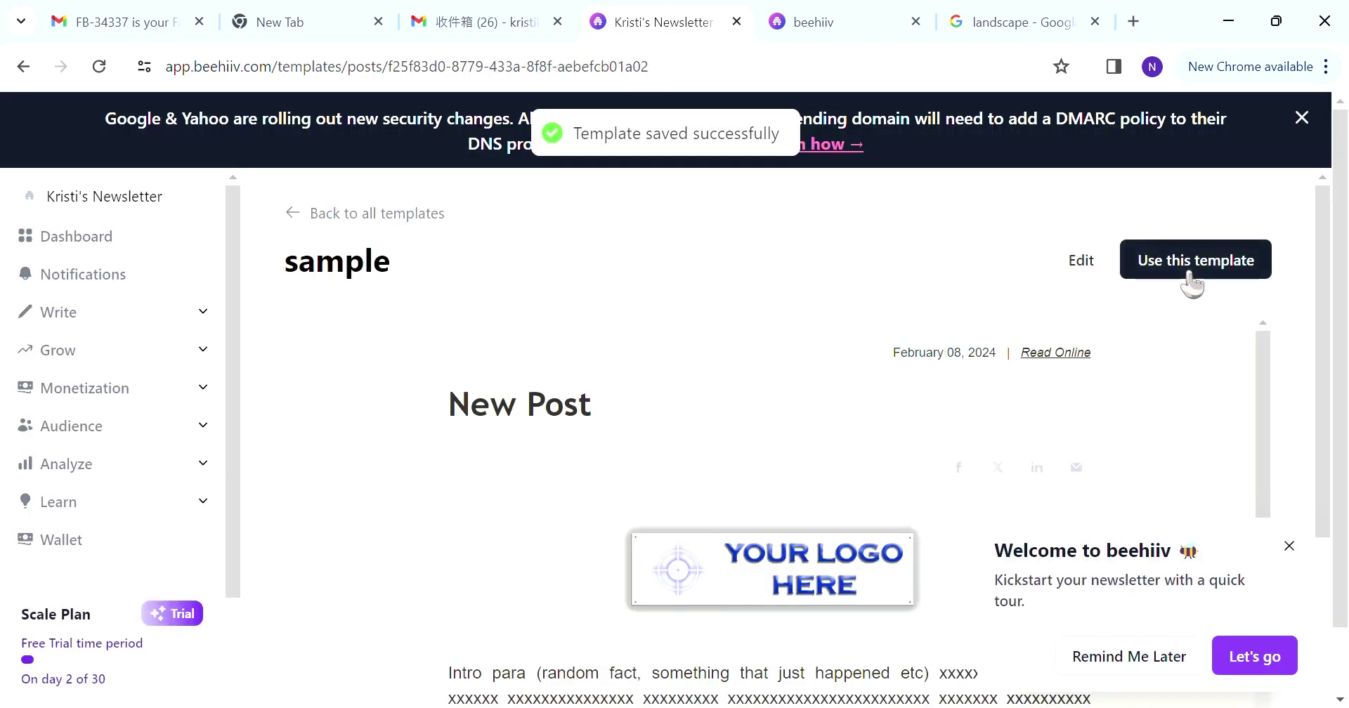
scroll(1159, 407, "down", 10)
left_click(1288, 548)
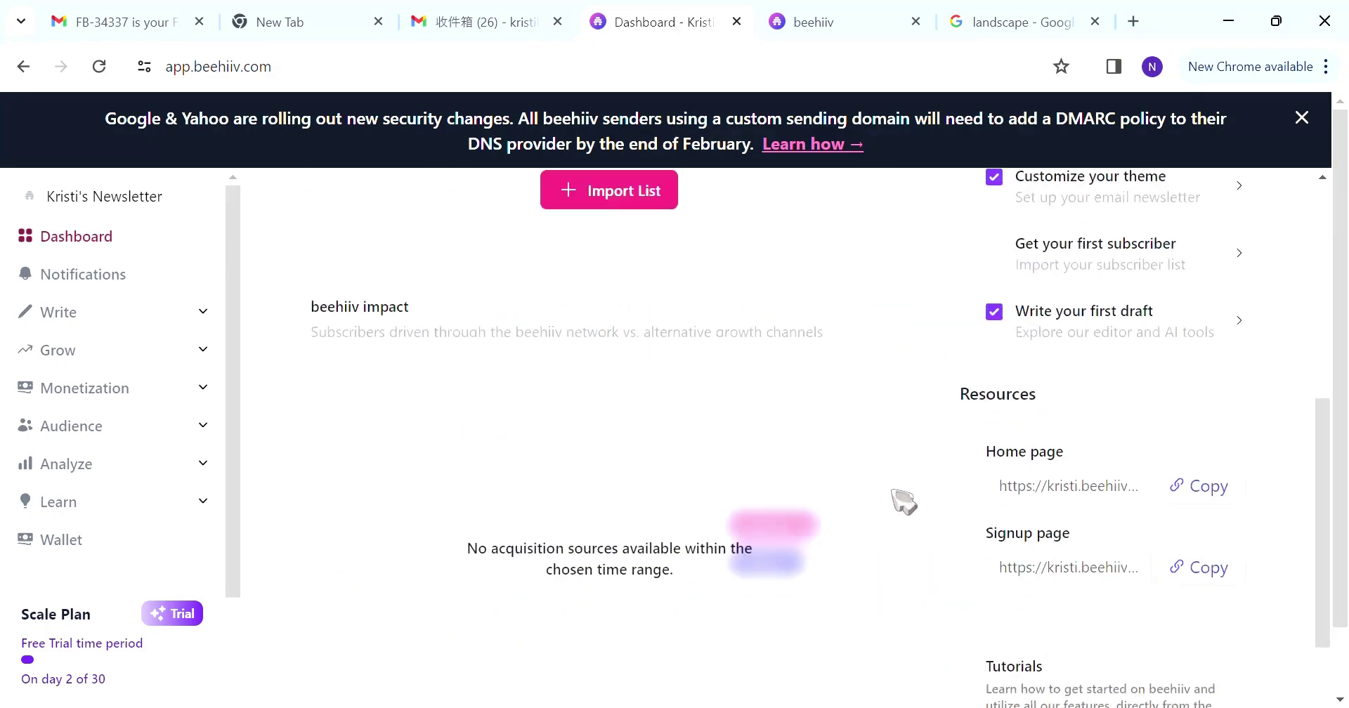